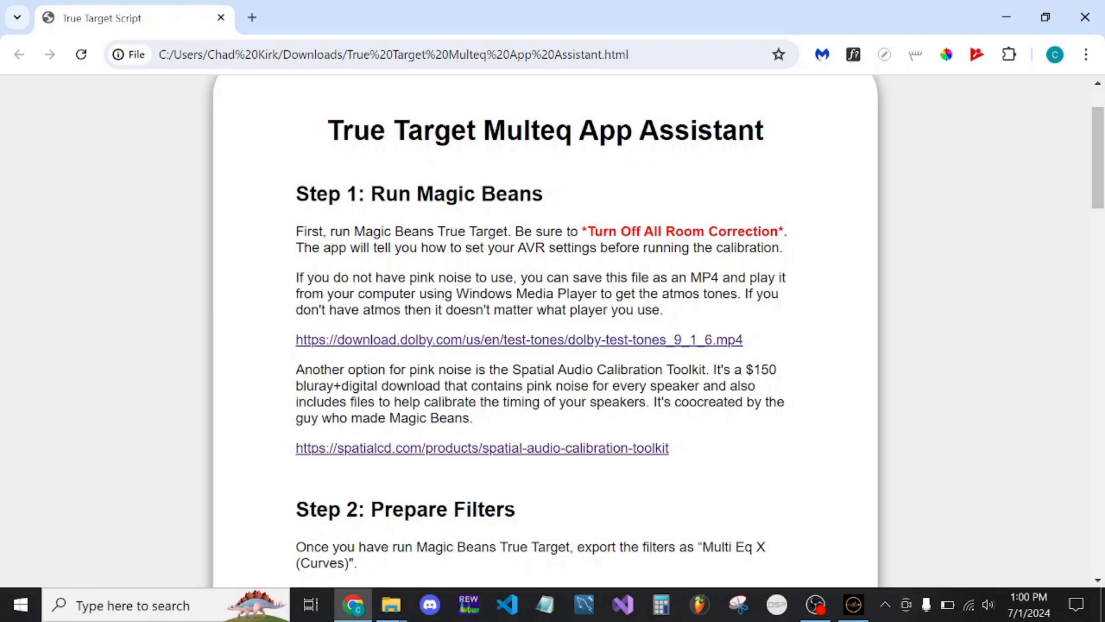
# Read the Step 1 instructions on running Magic Beans and the two options for obtaining pink noise
pyautogui.scroll(-1, 544, 284)
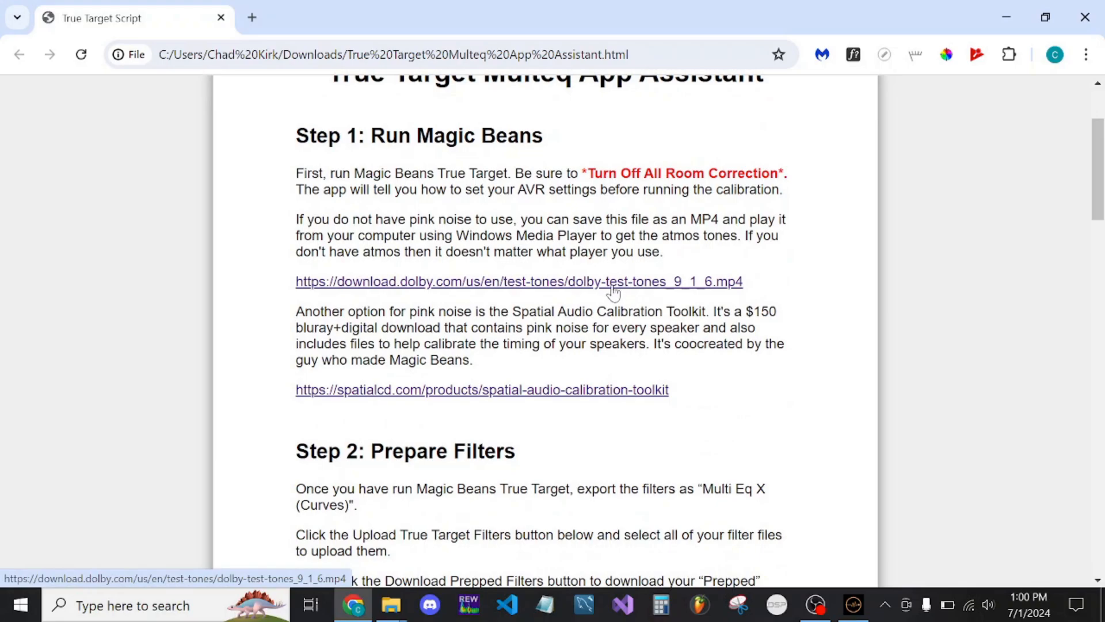
pyautogui.moveTo(649, 220); pyautogui.dragTo(456, 236)
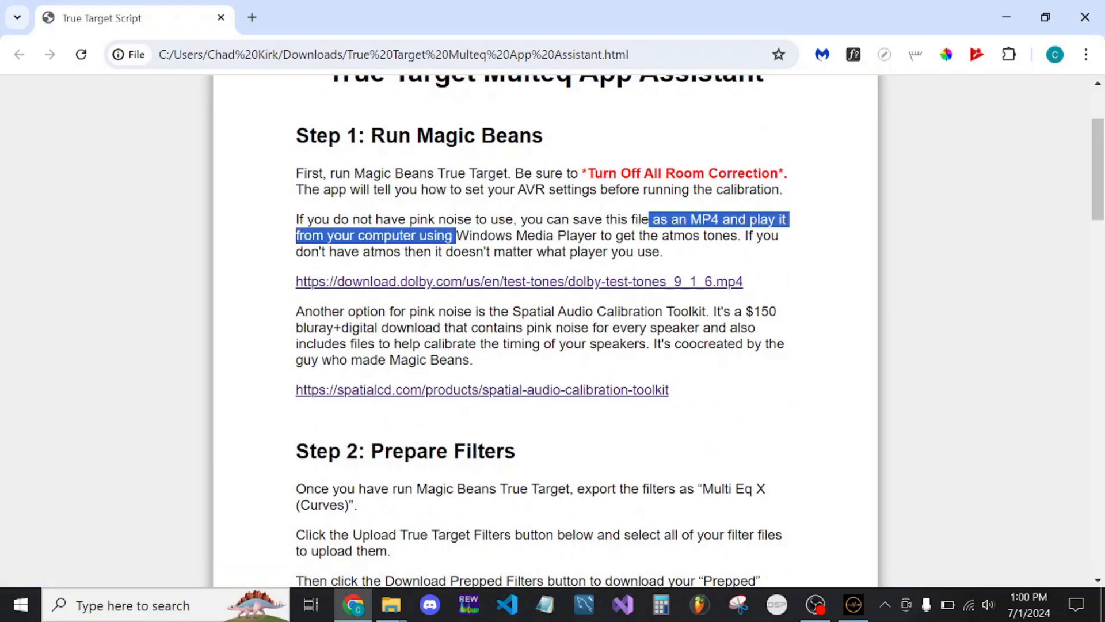
pyautogui.click(456, 236)
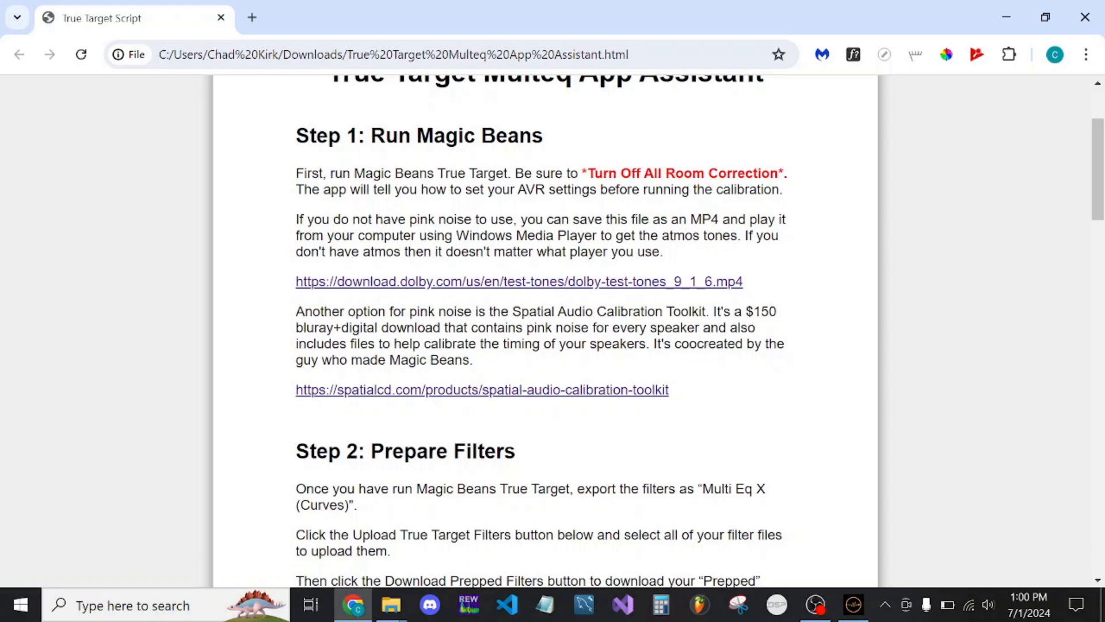
pyautogui.moveTo(521, 311); pyautogui.dragTo(699, 311)
pyautogui.click(699, 312)
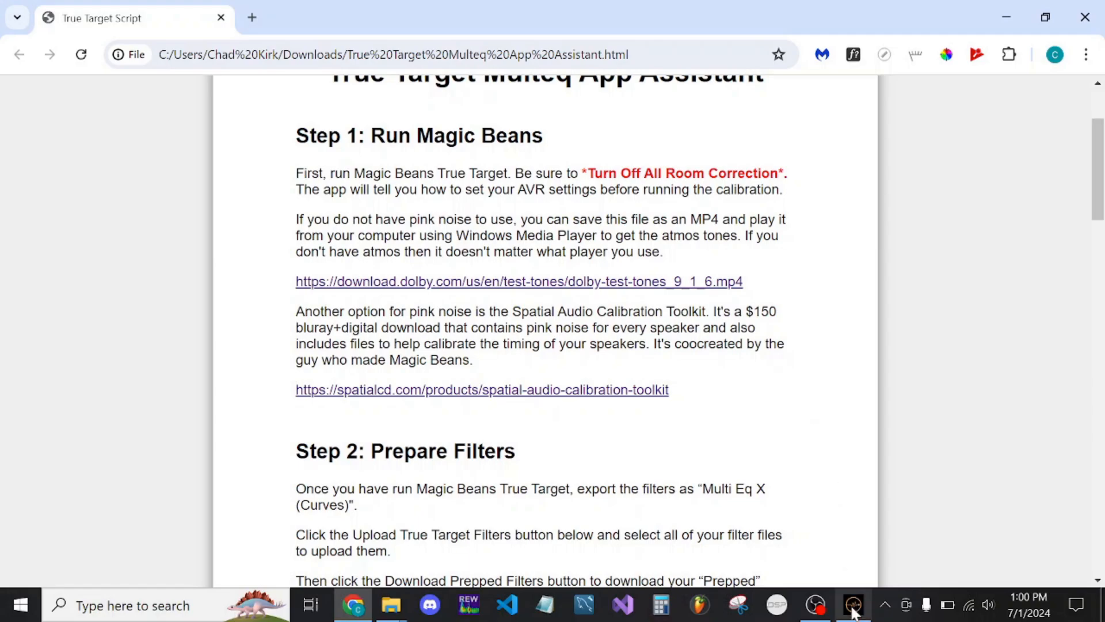
# Switch to MagicBeans and set the True Target export format to MultEQ-X (Curves)
pyautogui.click(854, 518)
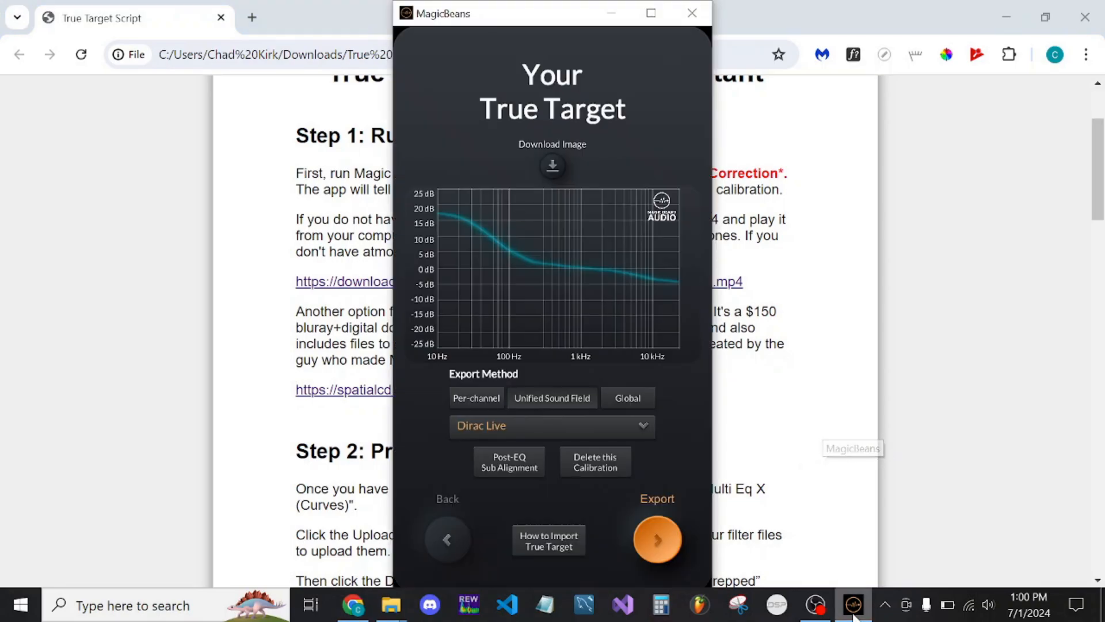
pyautogui.click(601, 420)
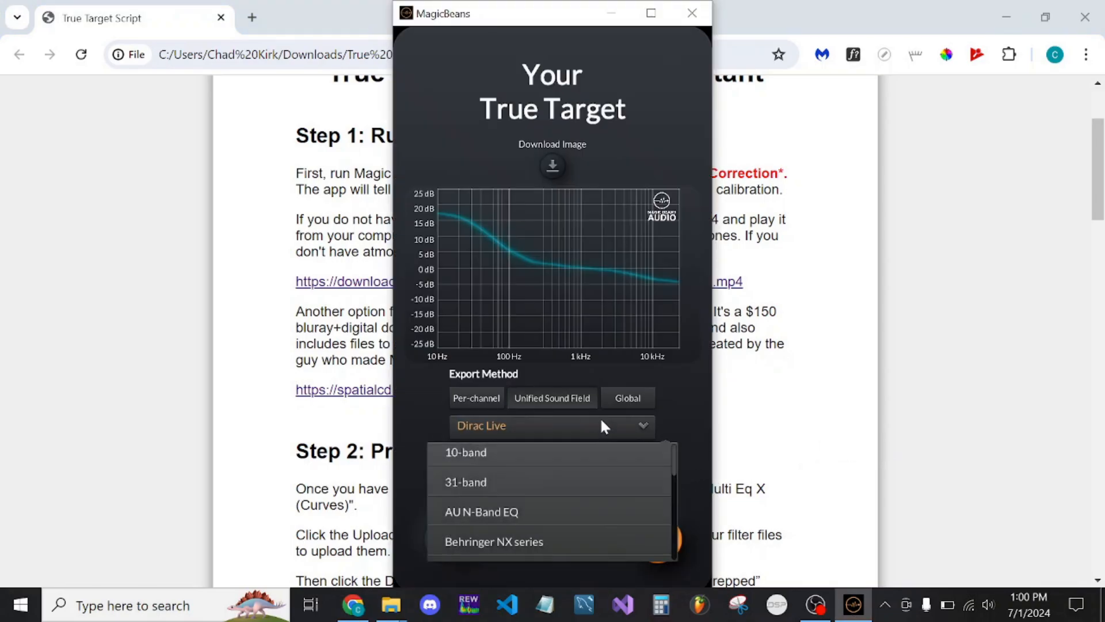
pyautogui.scroll(-5, 545, 503)
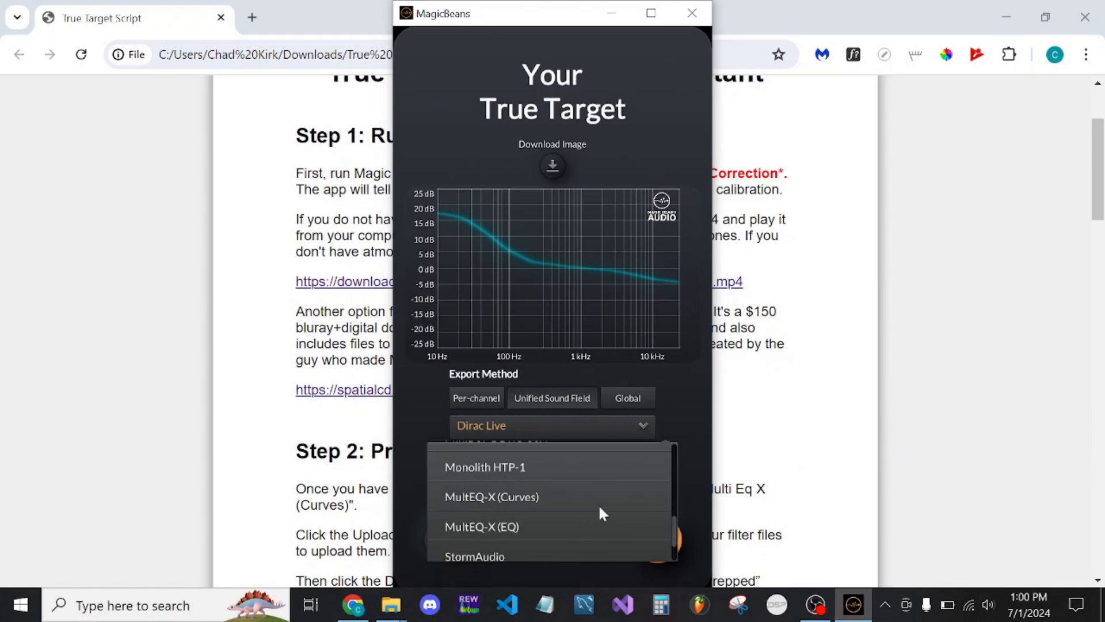
pyautogui.click(605, 496)
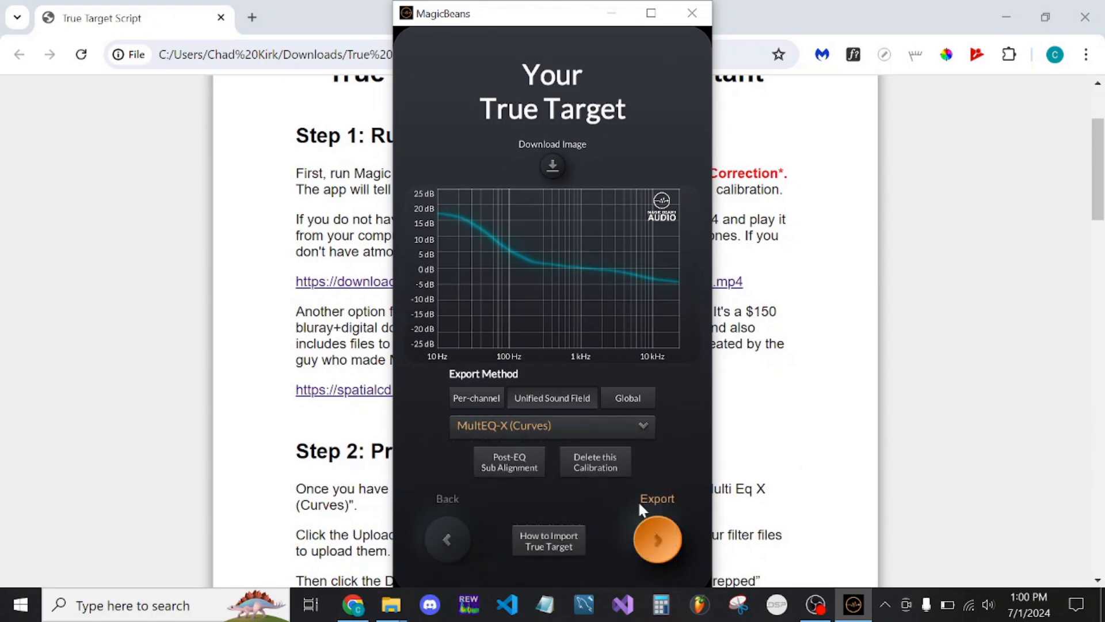
# Export the True Target filters as test3.txt into a new folder named "test whatever" inside magic beans test 3
pyautogui.click(667, 531)
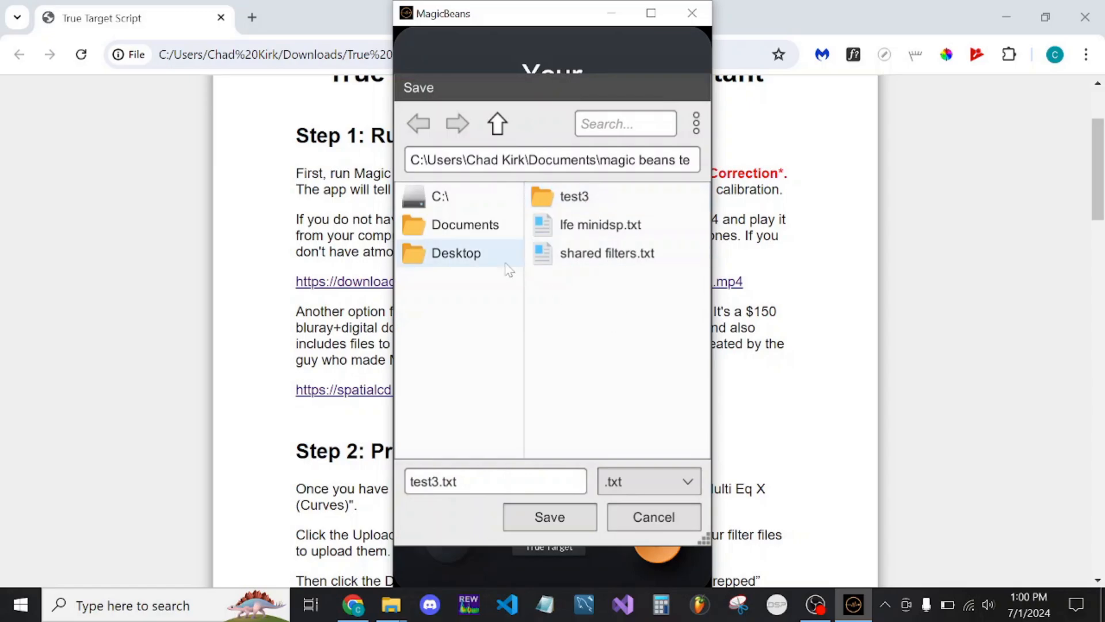
pyautogui.click(696, 123)
pyautogui.click(671, 163)
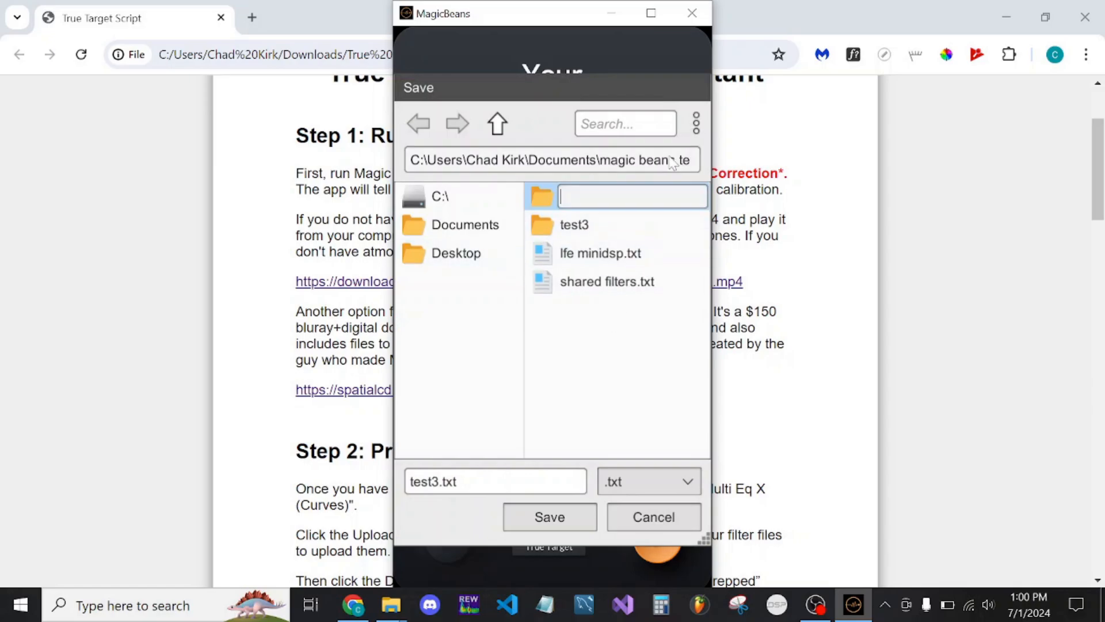
pyautogui.write('test whatever')
pyautogui.press('Return')
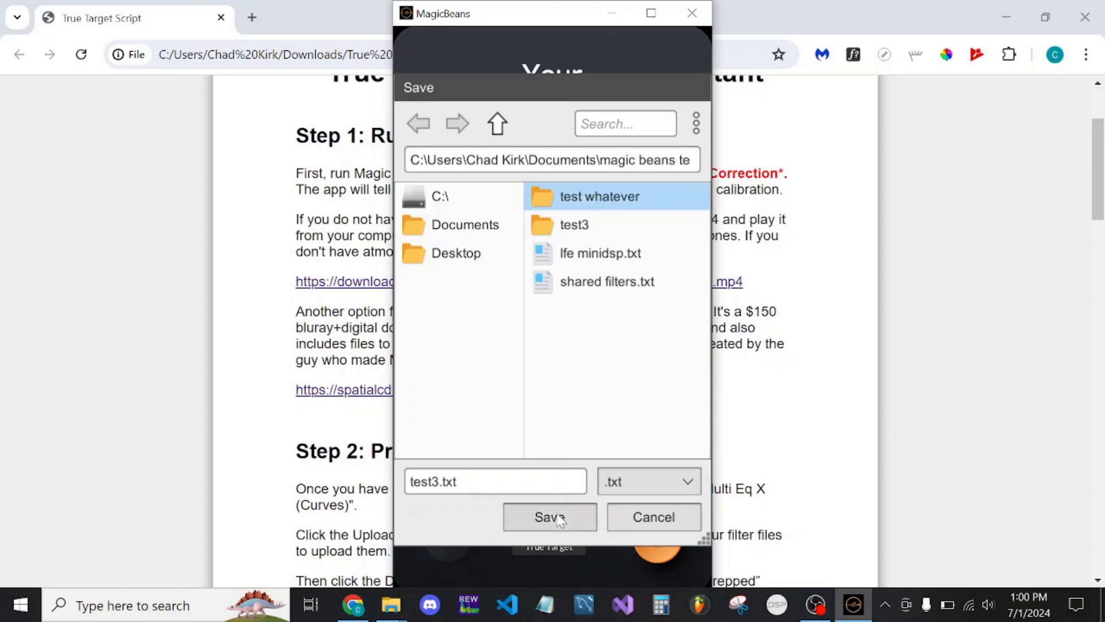
pyautogui.doubleClick(632, 197)
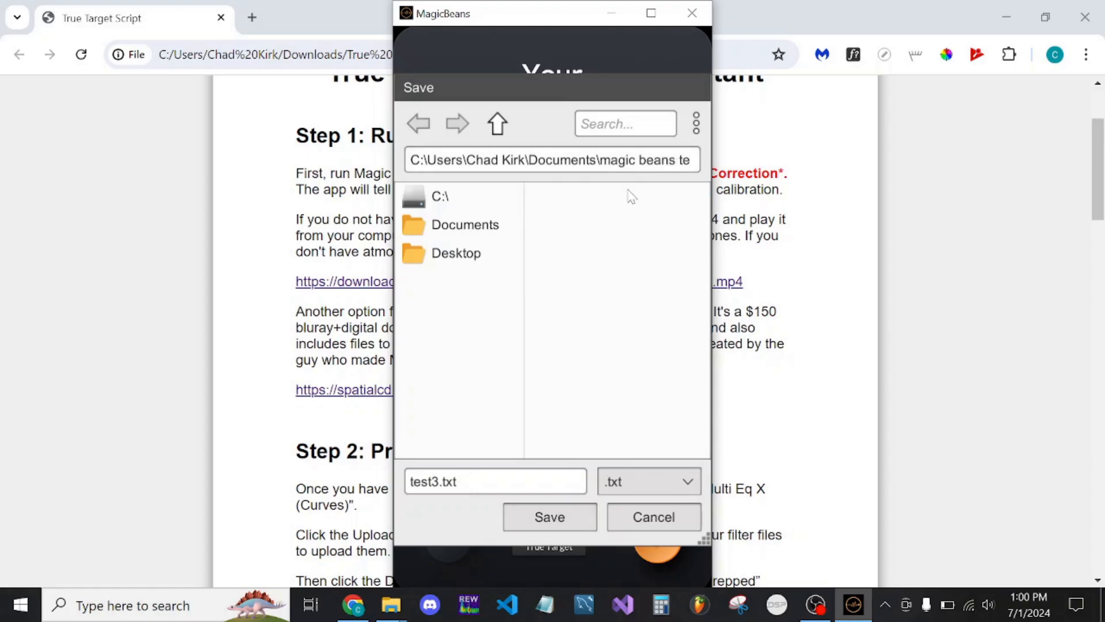
pyautogui.click(552, 521)
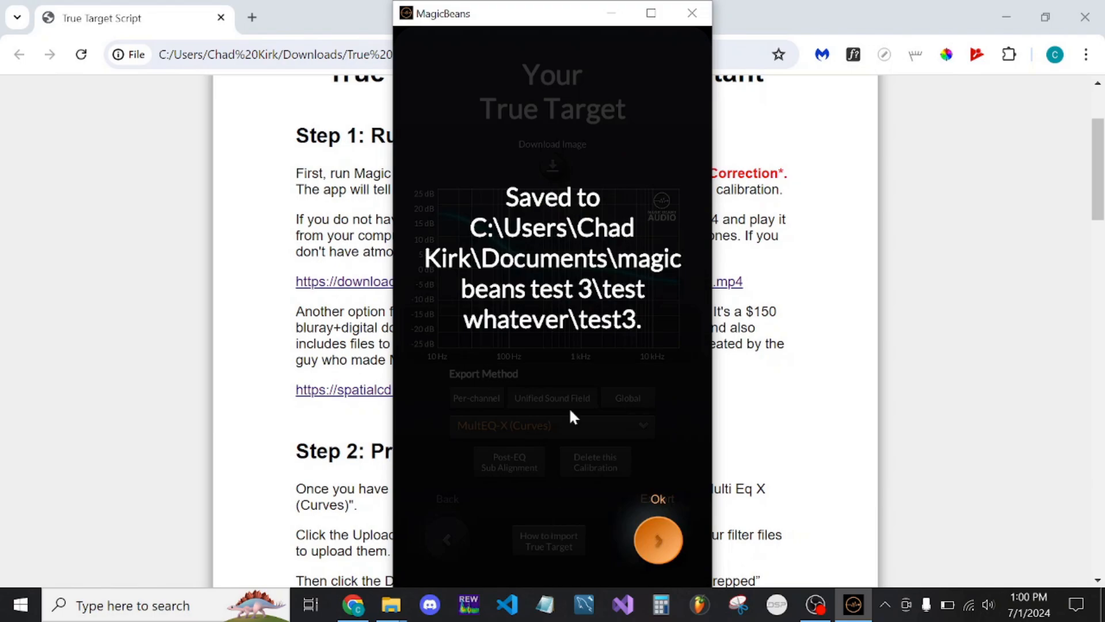
pyautogui.click(656, 532)
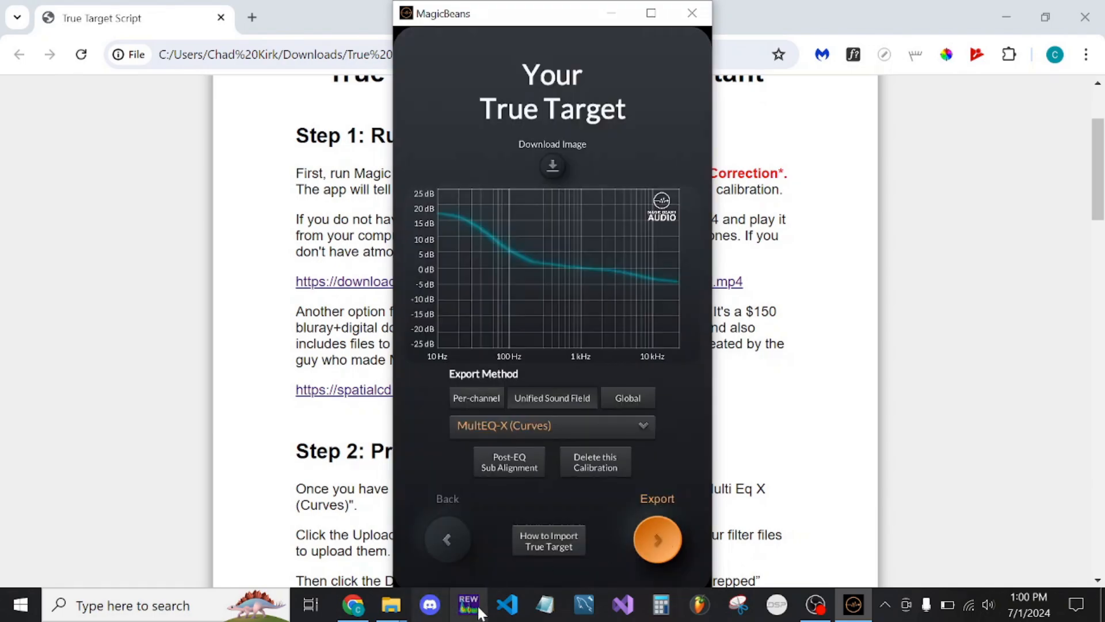
# Return to the True Target assistant page and upload all filter files from Documents > magic beans test 3 > test whatever > test3
pyautogui.click(280, 426)
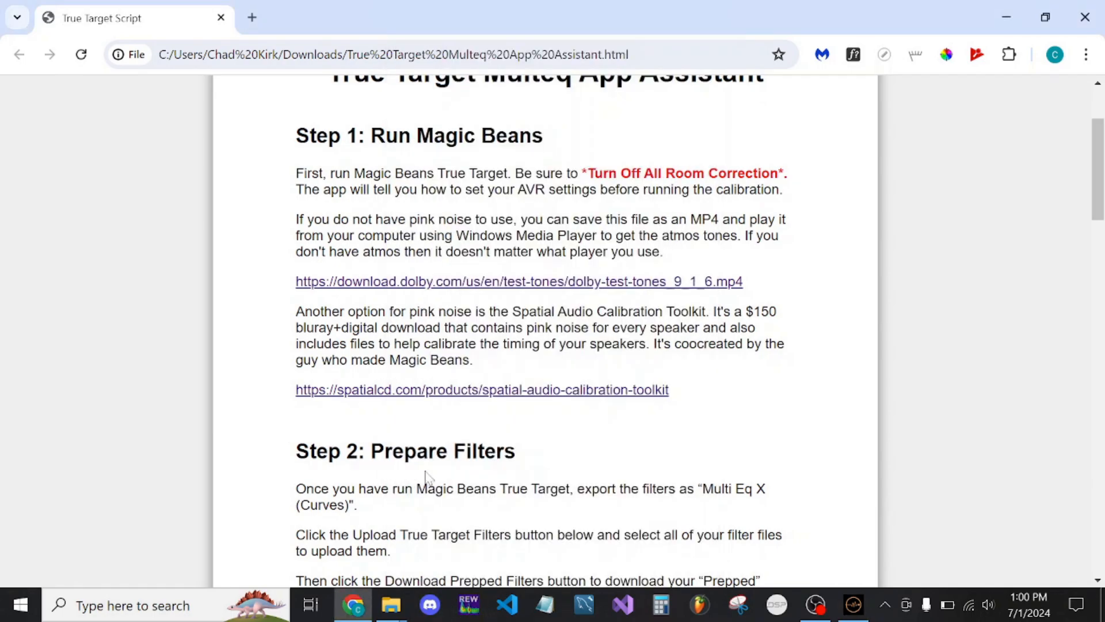
pyautogui.scroll(-5, 431, 470)
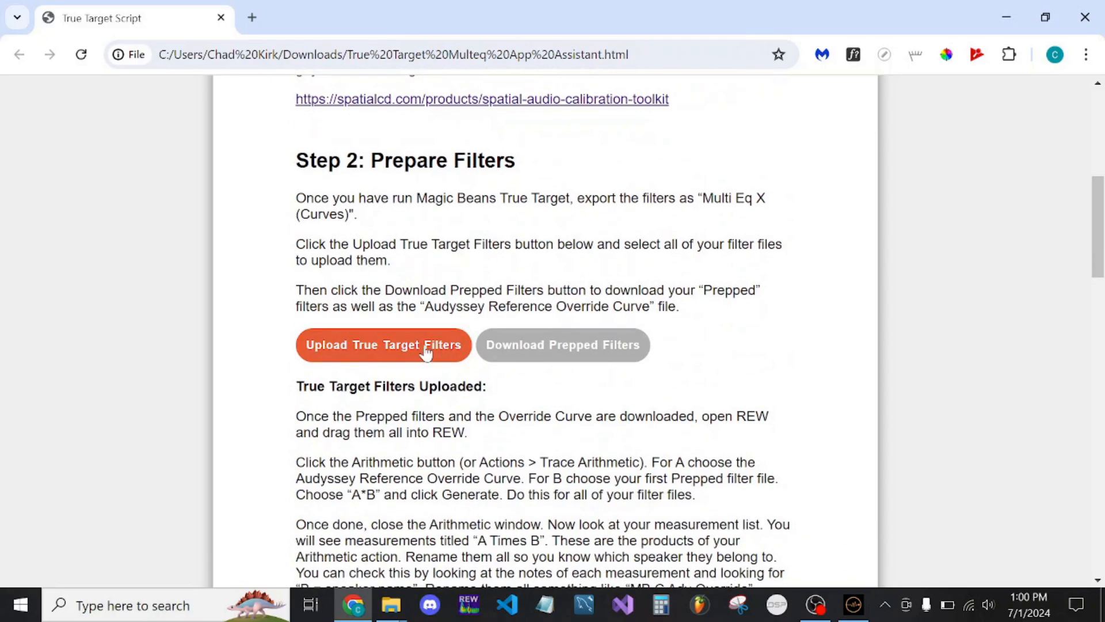
pyautogui.click(424, 345)
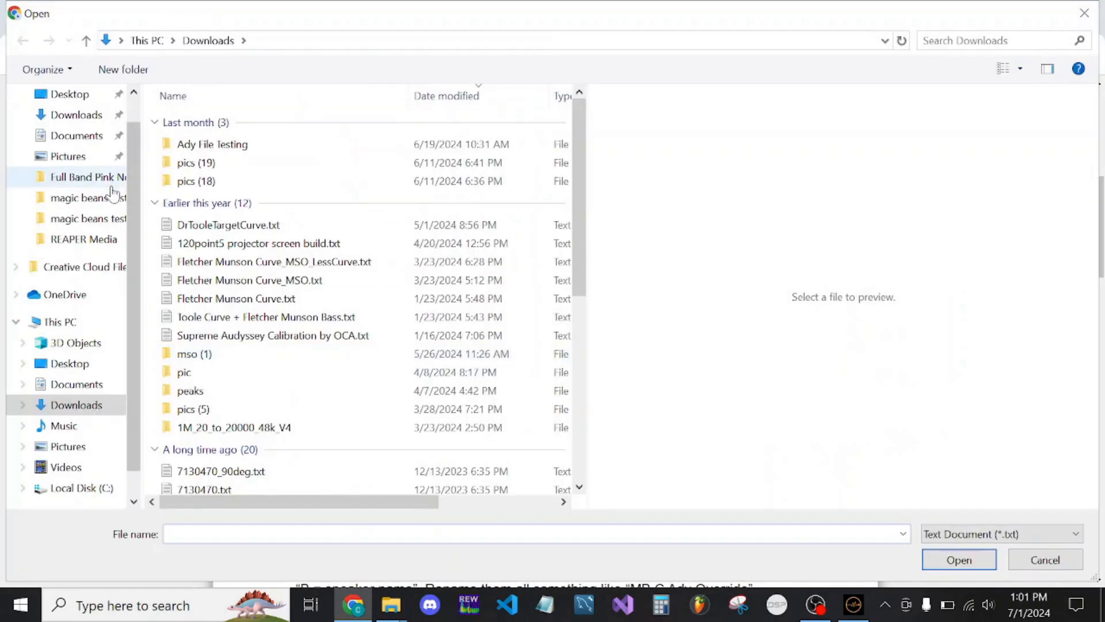
pyautogui.click(86, 197)
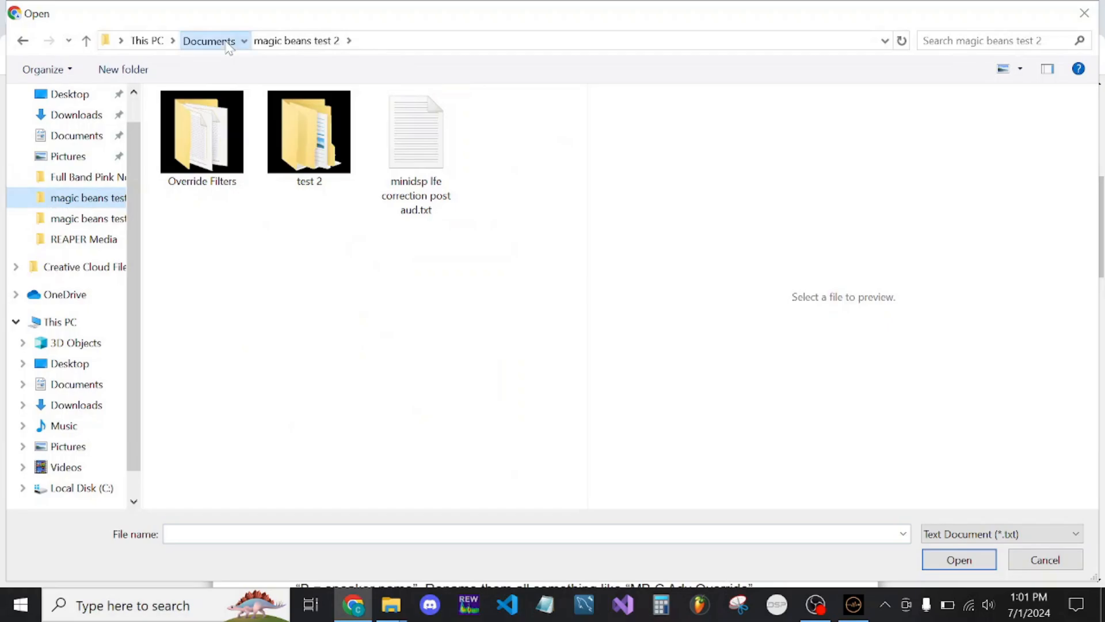
pyautogui.click(222, 41)
pyautogui.scroll(-3, 260, 320)
pyautogui.doubleClick(258, 322)
pyautogui.doubleClick(240, 126)
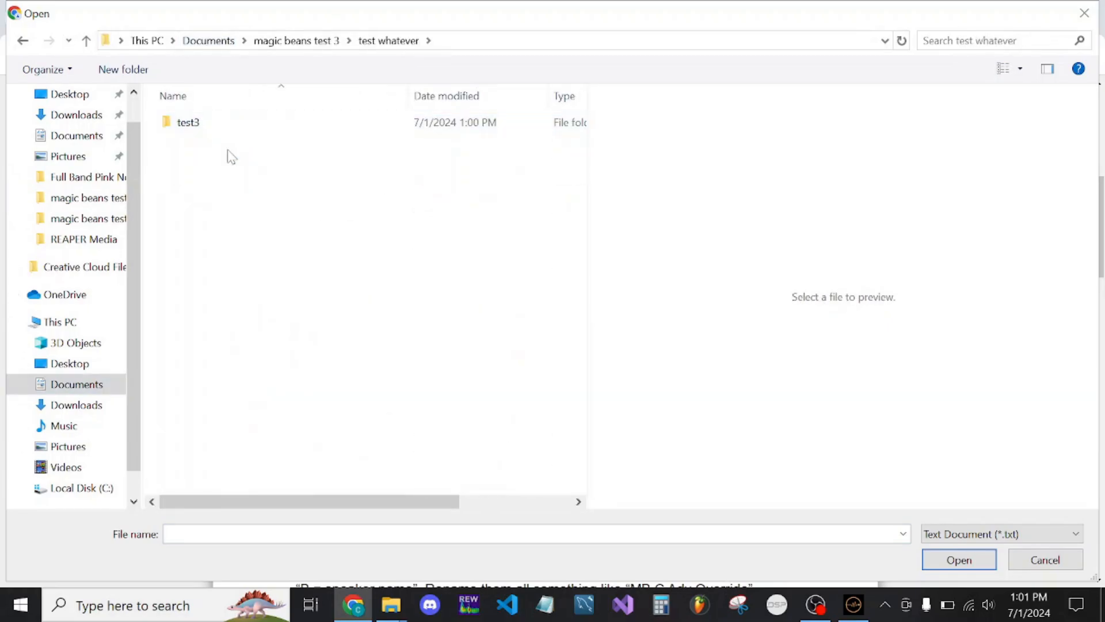
pyautogui.click(247, 128)
pyautogui.doubleClick(250, 128)
pyautogui.moveTo(225, 266); pyautogui.dragTo(294, 131)
pyautogui.press('Return')
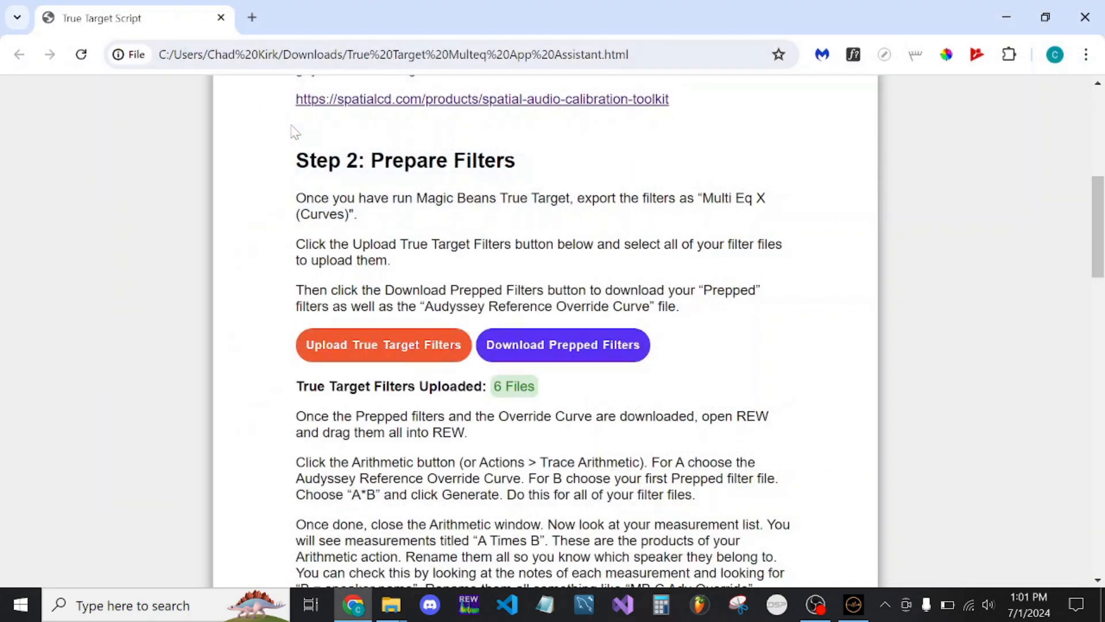
# Download the prepped filters and open the downloaded archive download (6).zip from its folder
pyautogui.click(574, 344)
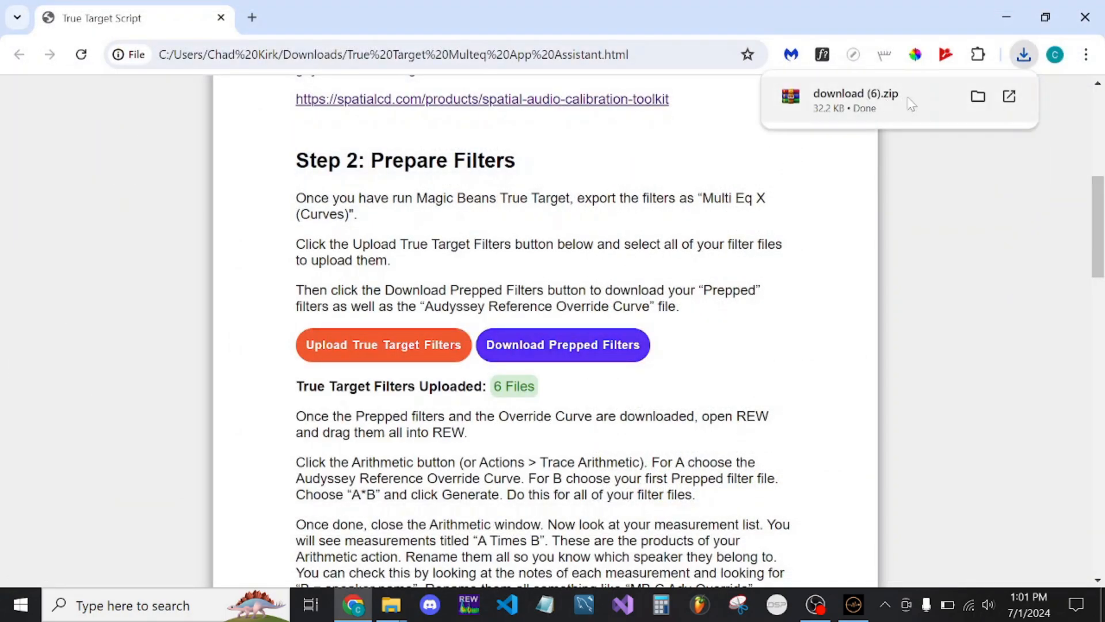
pyautogui.click(978, 96)
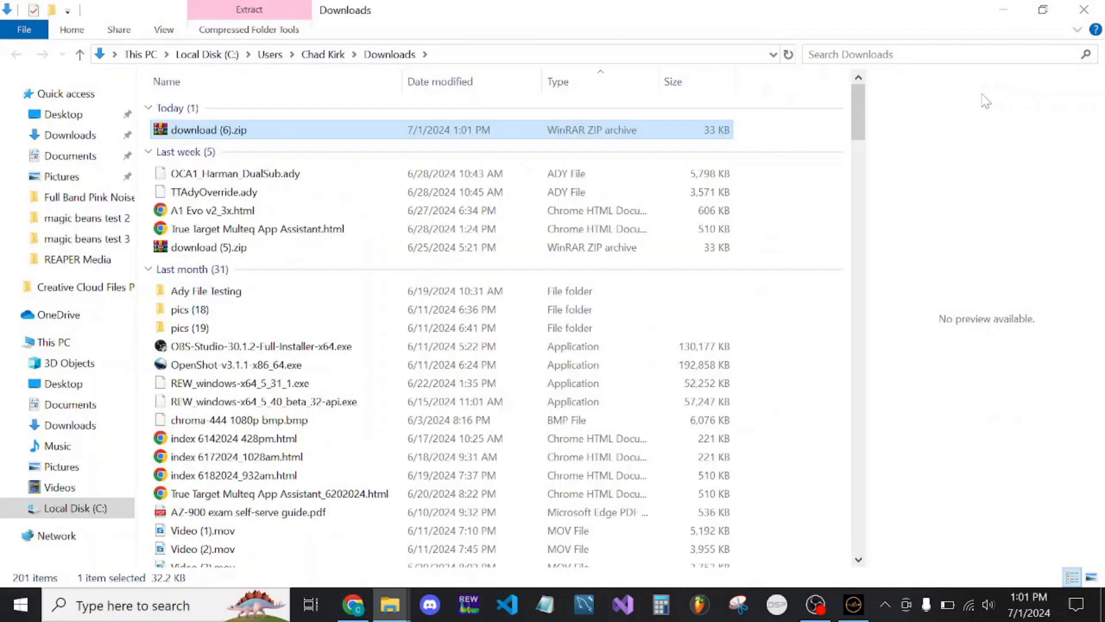
pyautogui.doubleClick(246, 130)
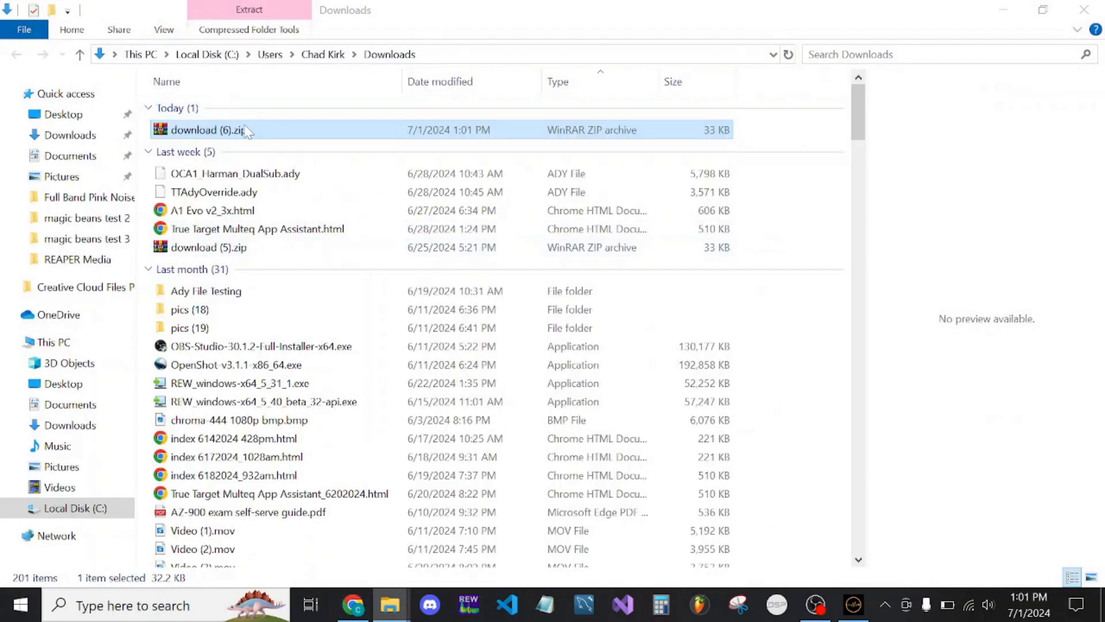
pyautogui.click(874, 30)
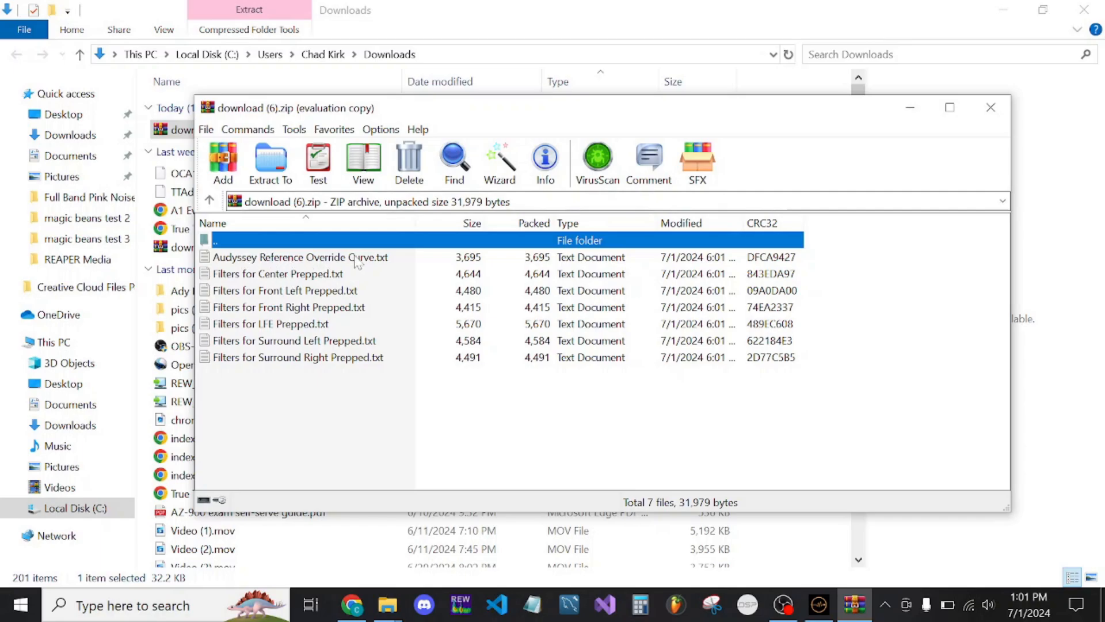
# Extract the archive into a new Documents folder named "mb test whatever" and close the archive window
pyautogui.click(271, 164)
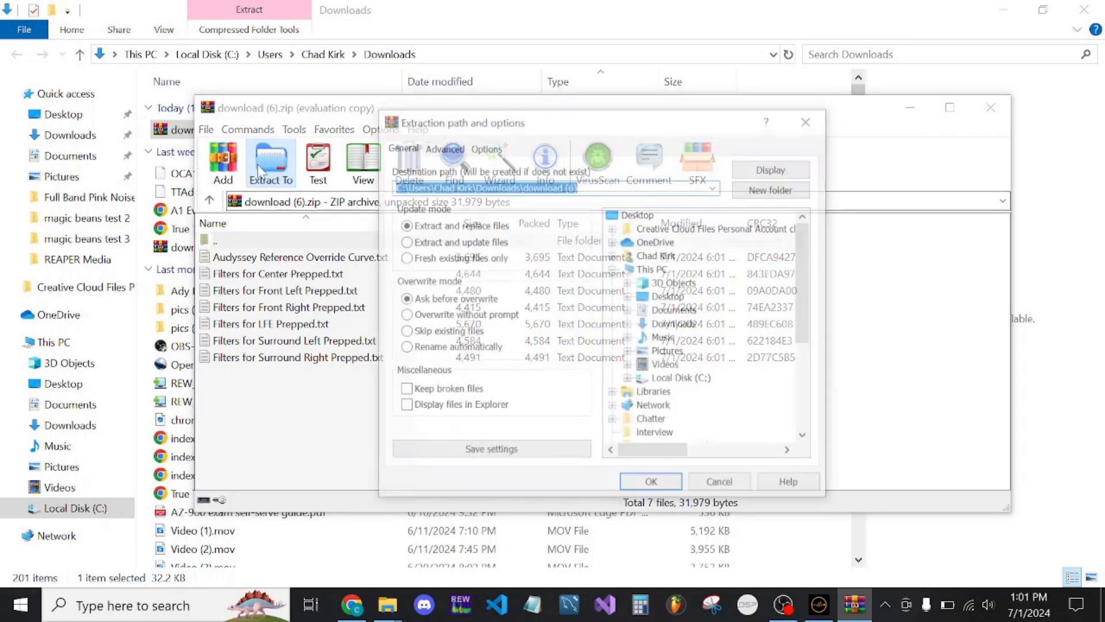
pyautogui.click(643, 311)
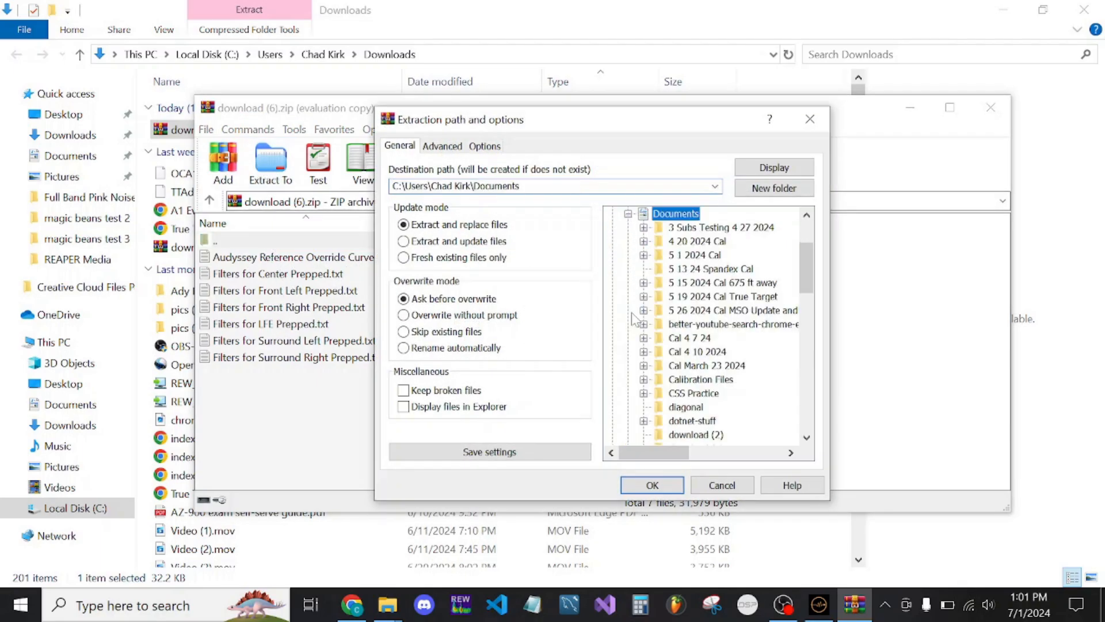
pyautogui.click(756, 187)
pyautogui.write('mb t')
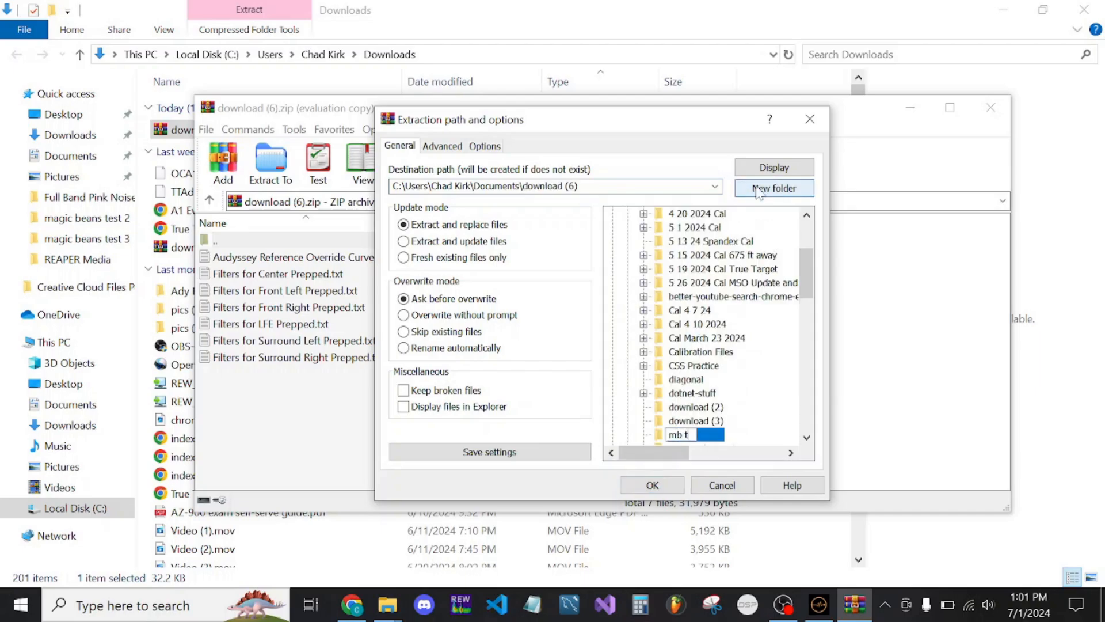
pyautogui.write('est whatever')
pyautogui.press('Return')
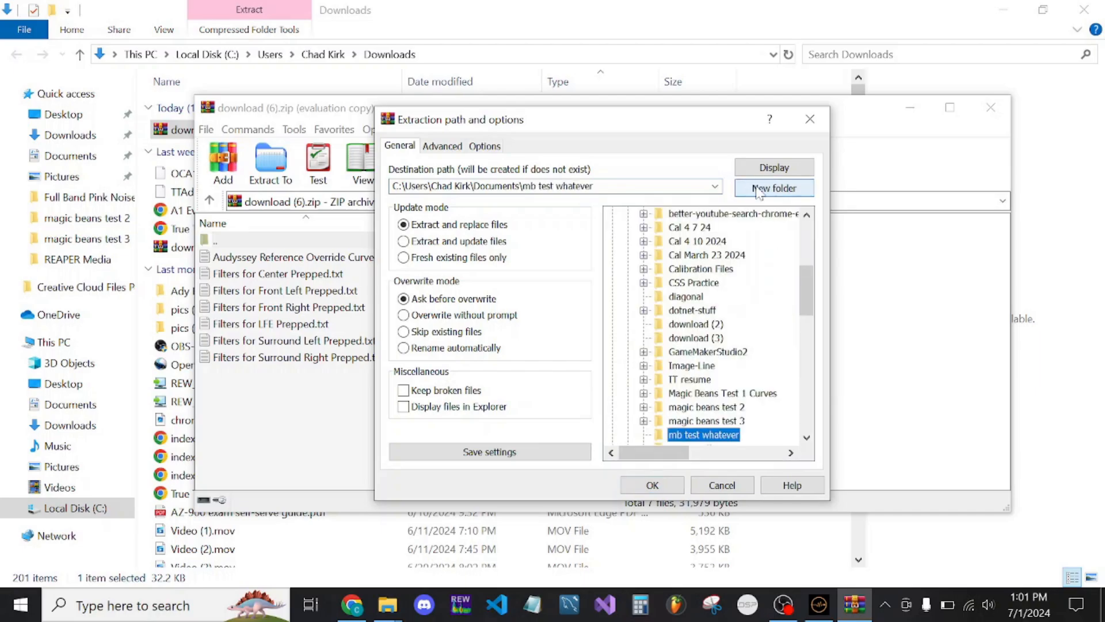
pyautogui.click(652, 485)
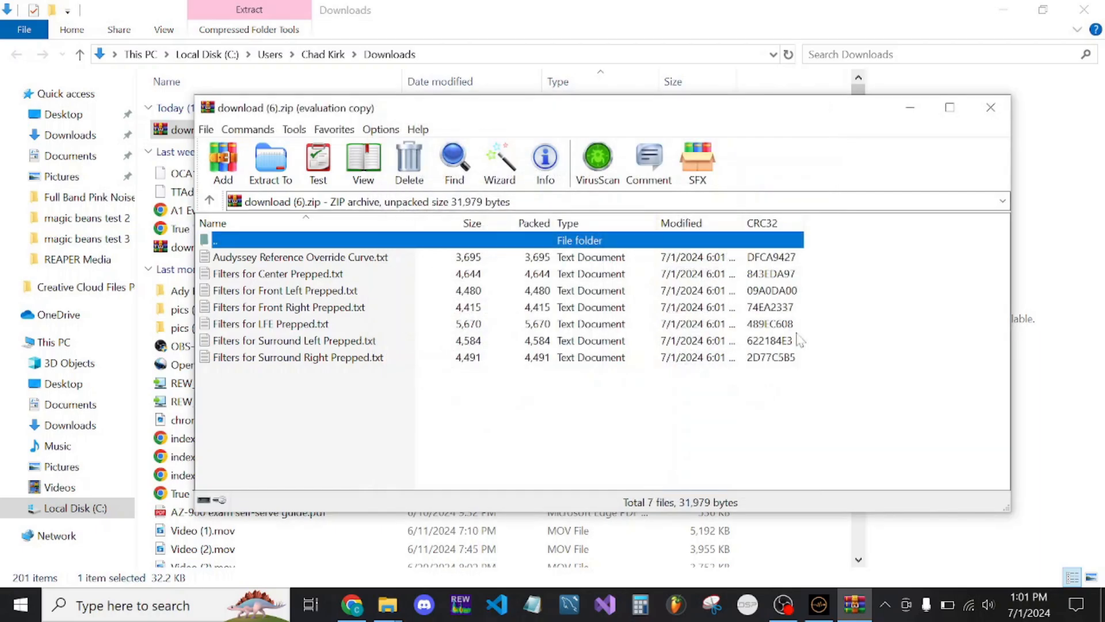
pyautogui.click(991, 108)
# Put away the Downloads, browser and MagicBeans windows and launch REW
pyautogui.click(1008, 9)
pyautogui.click(1007, 12)
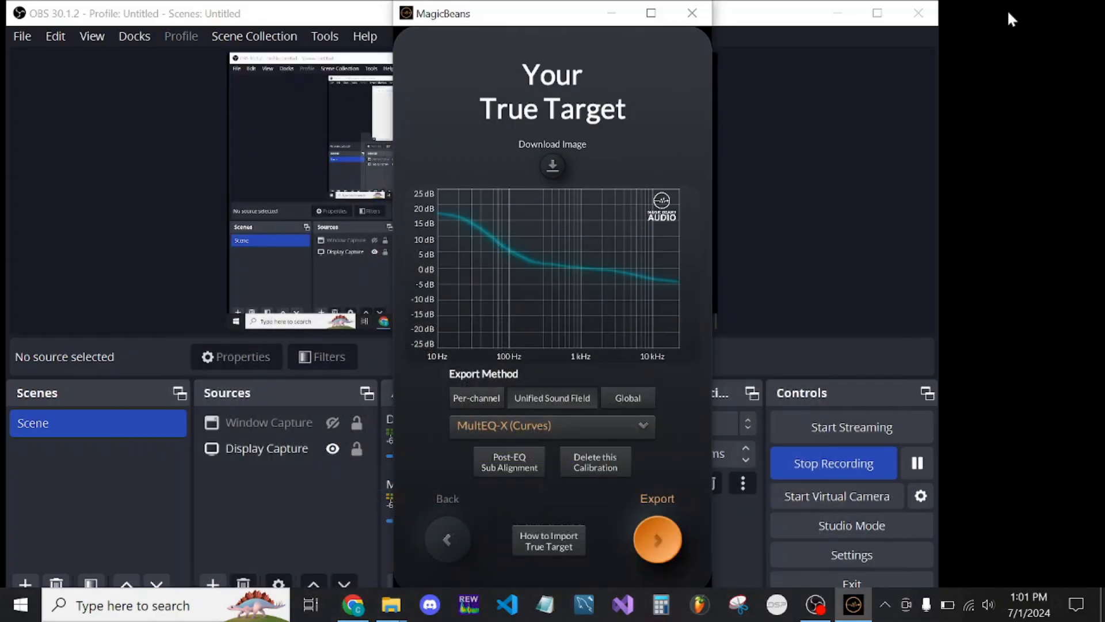
pyautogui.click(692, 14)
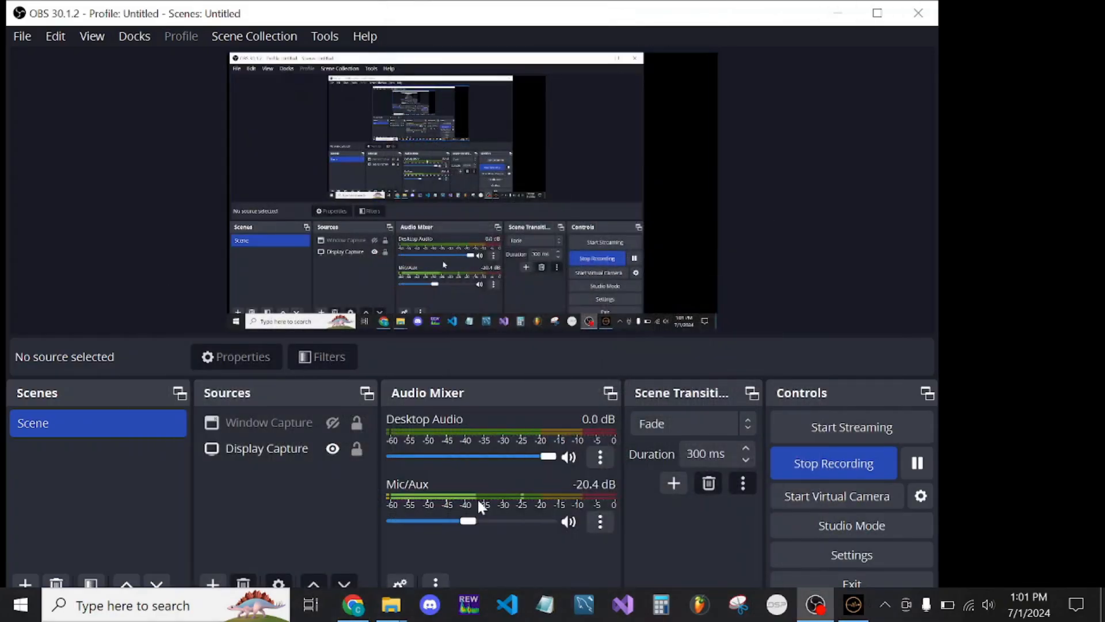
pyautogui.click(469, 605)
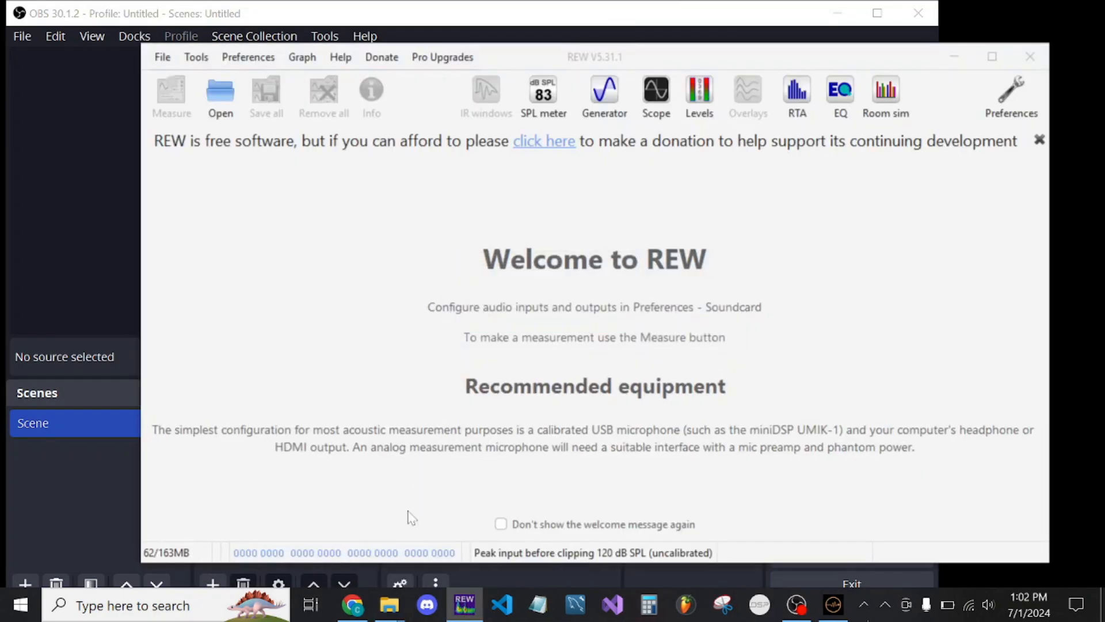
# Switch to the Downloads window in File Explorer and open the Documents folder "mb test whatever"
pyautogui.moveTo(391, 609)
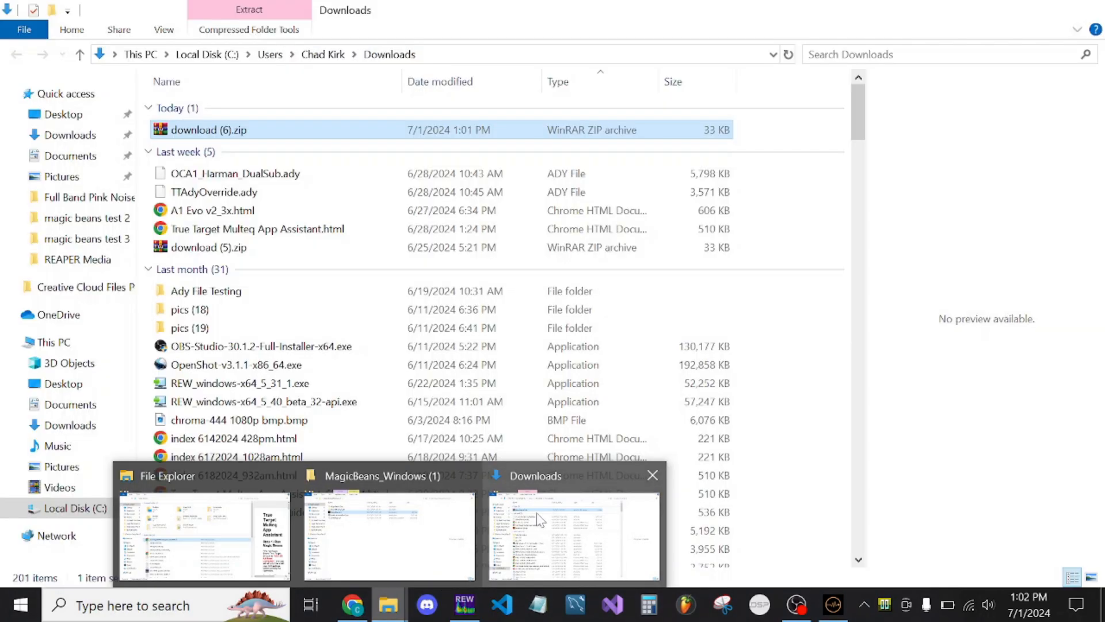
pyautogui.click(533, 517)
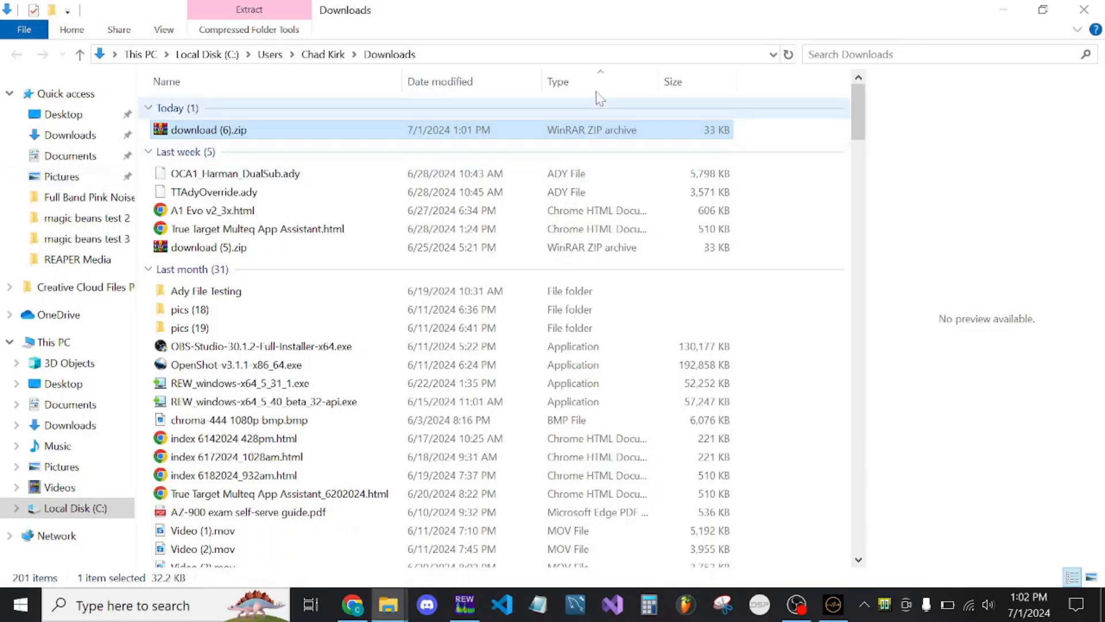
pyautogui.click(787, 54)
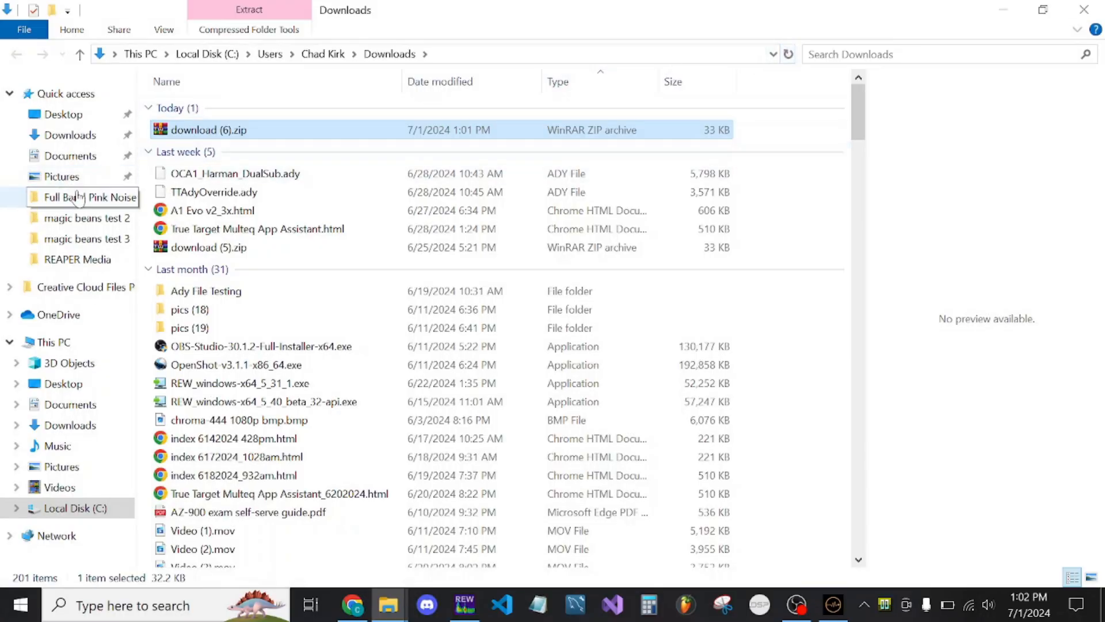
pyautogui.click(85, 157)
pyautogui.scroll(-5, 299, 302)
pyautogui.scroll(-3, 308, 307)
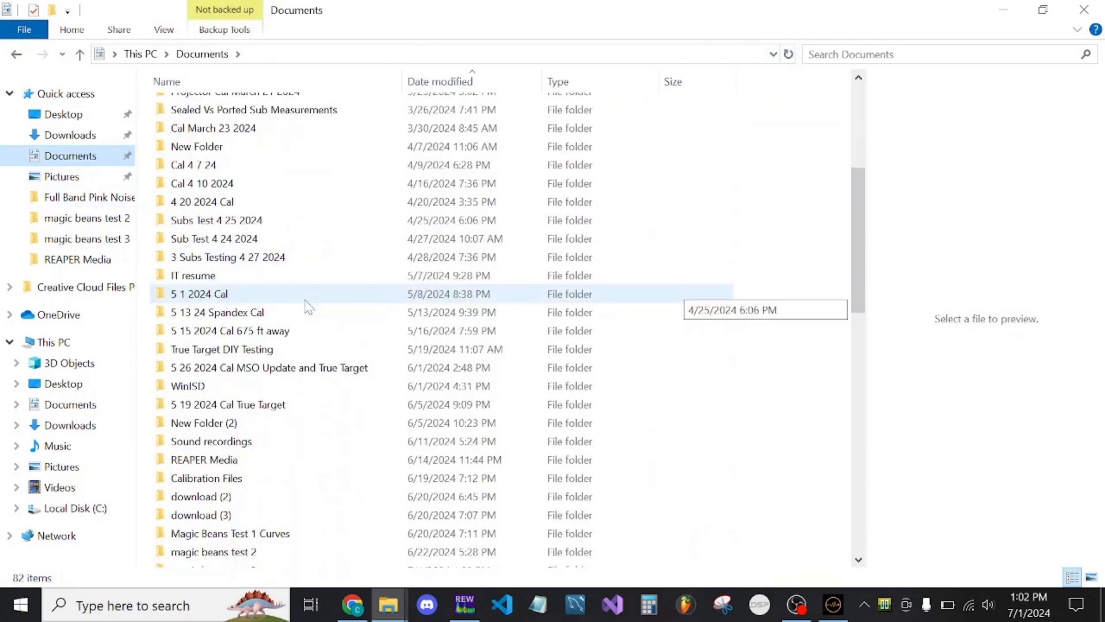
pyautogui.doubleClick(231, 520)
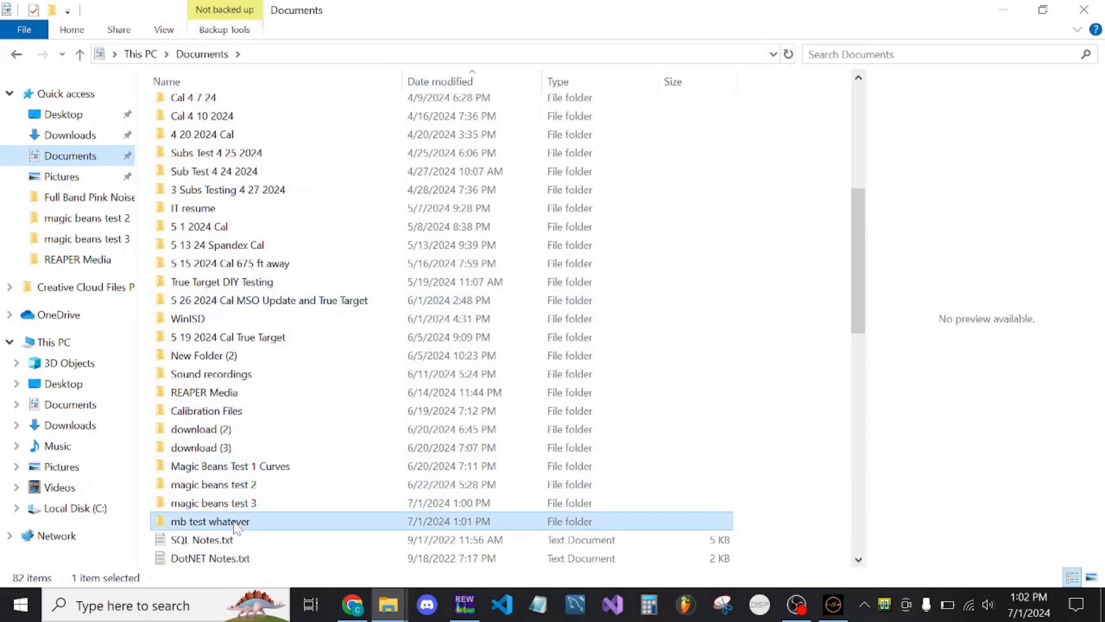
# Load the Audyssey Reference Override Curve and all prepped filter text files into REW, then put the File Explorer window away
pyautogui.moveTo(244, 267); pyautogui.dragTo(307, 106)
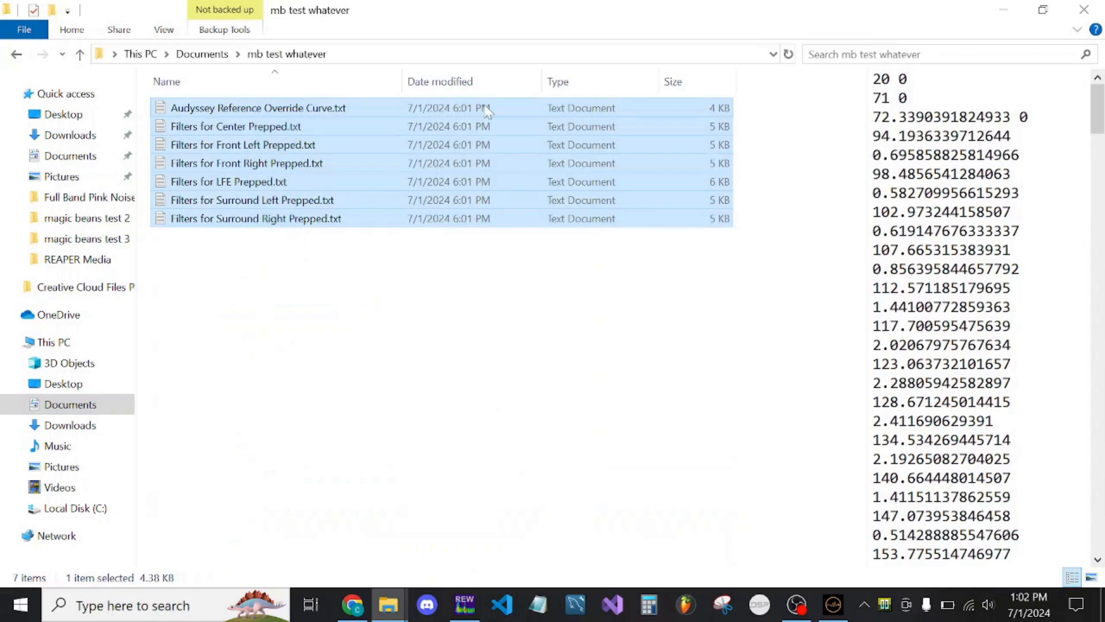
pyautogui.click(1043, 10)
pyautogui.moveTo(541, 197); pyautogui.dragTo(217, 291)
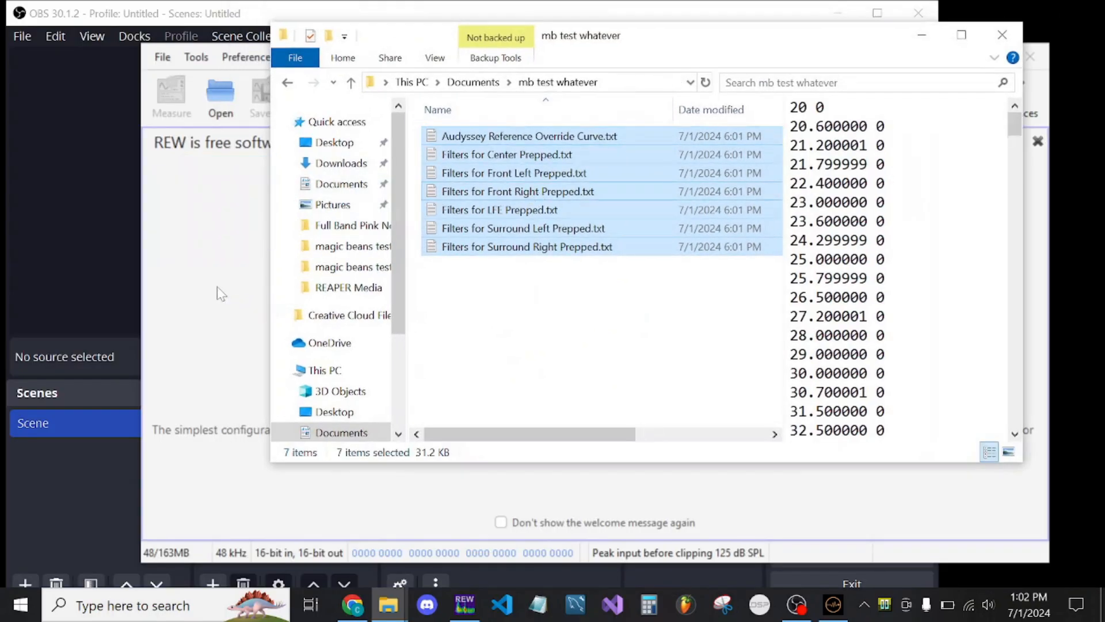
pyautogui.click(922, 36)
# Show all loaded curves together in the All SPL graph and fit the graph limits to the data
pyautogui.click(528, 178)
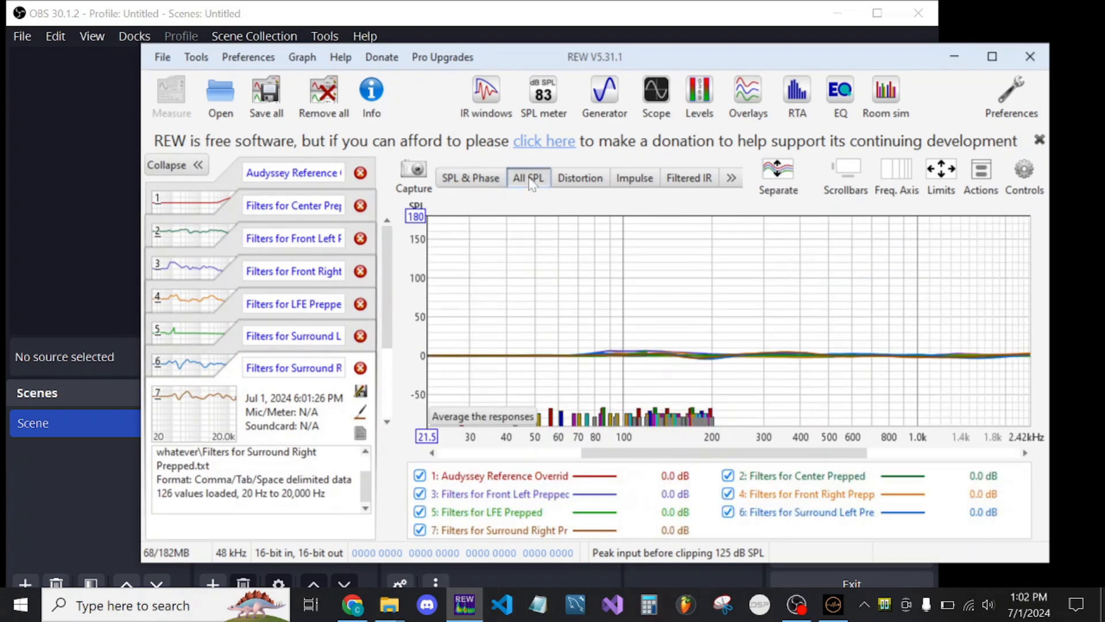
pyautogui.click(941, 171)
pyautogui.click(865, 376)
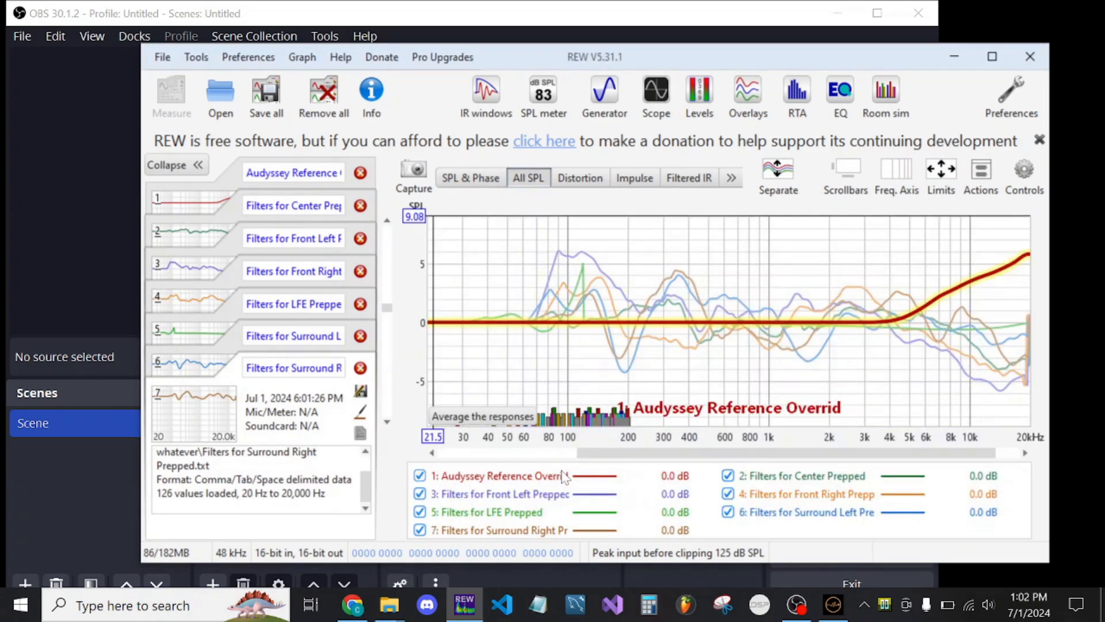
# Use trace arithmetic to generate A * B from the Audyssey Reference Override curve and the Center prepped filters
pyautogui.click(982, 173)
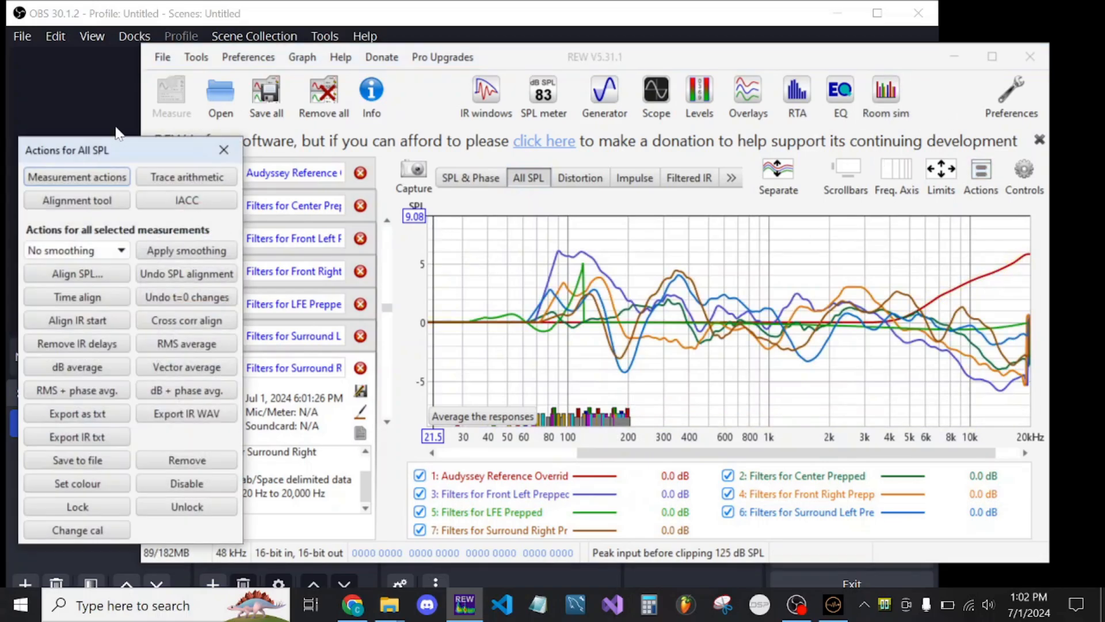
pyautogui.click(162, 177)
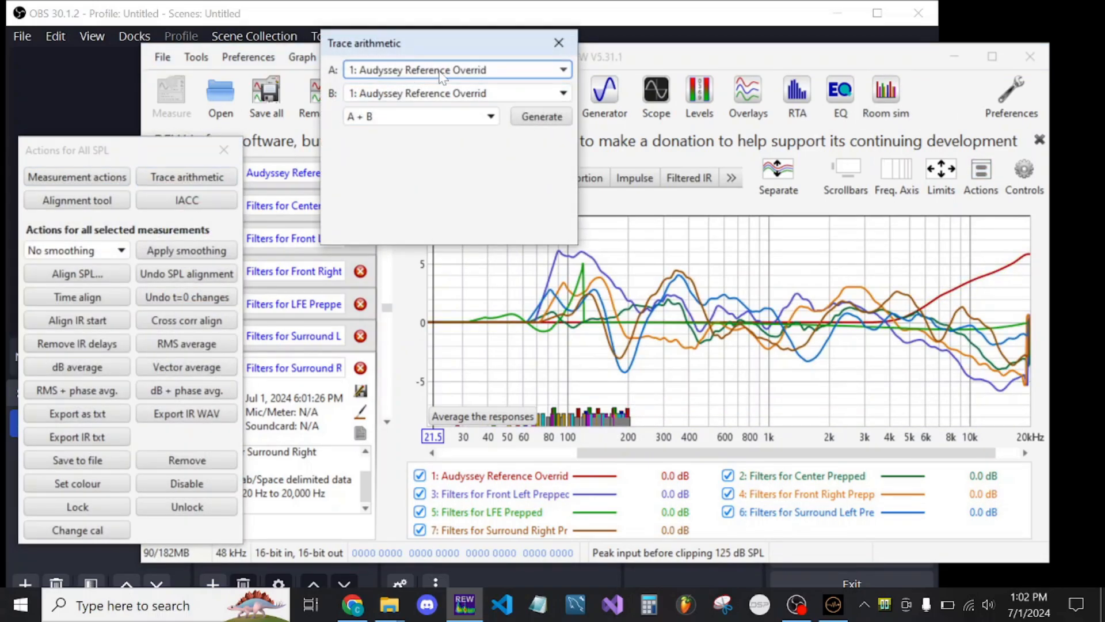
pyautogui.click(387, 73)
pyautogui.click(376, 90)
pyautogui.click(378, 93)
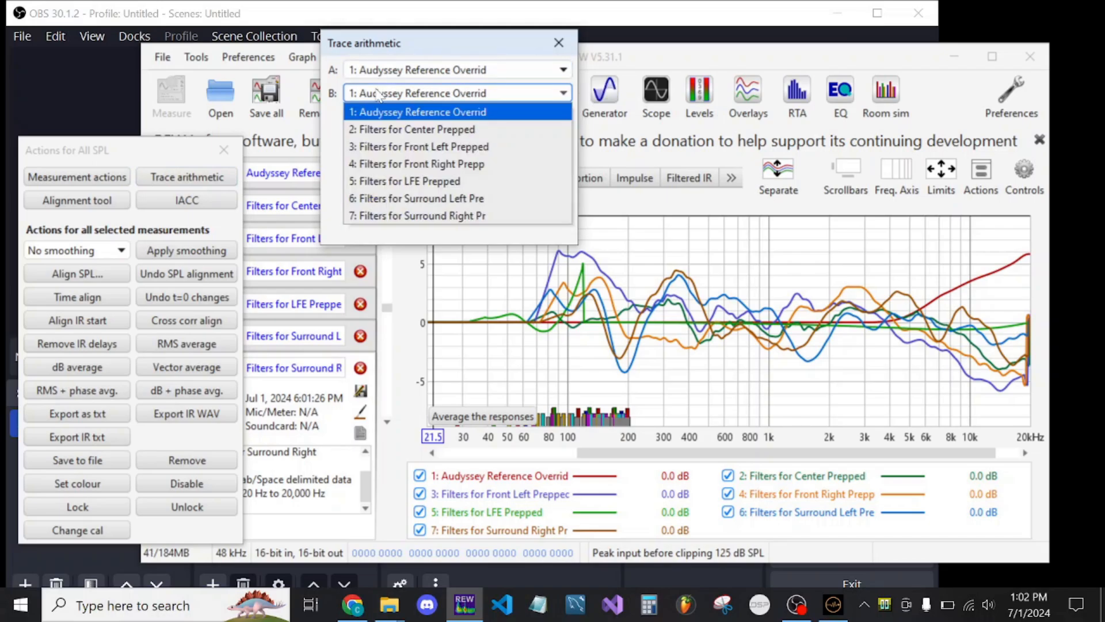
pyautogui.click(380, 130)
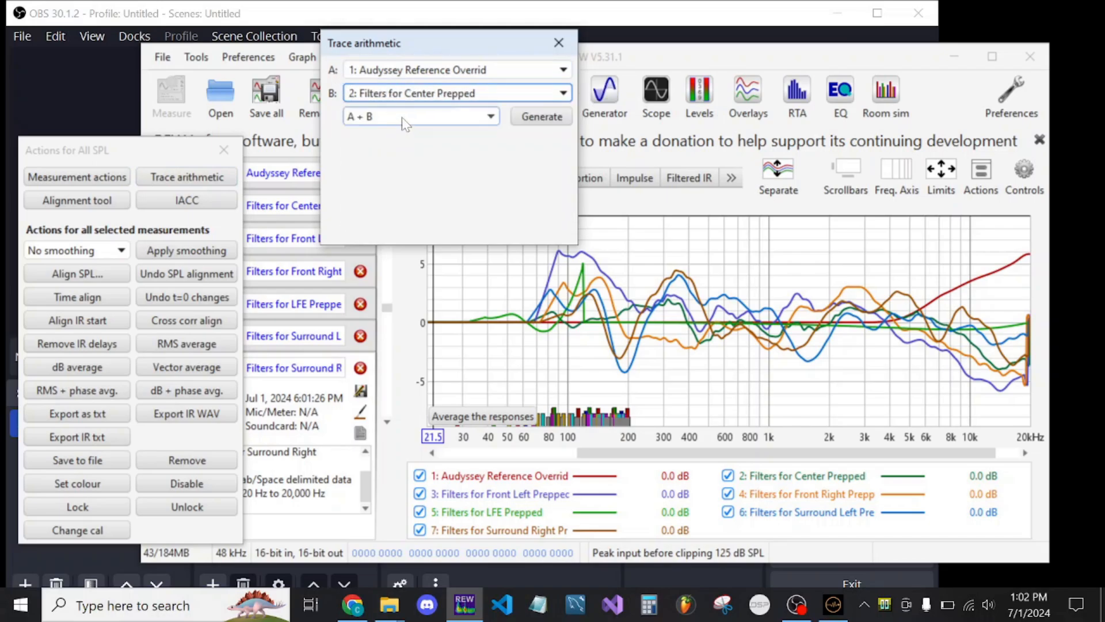
pyautogui.click(404, 118)
pyautogui.click(379, 171)
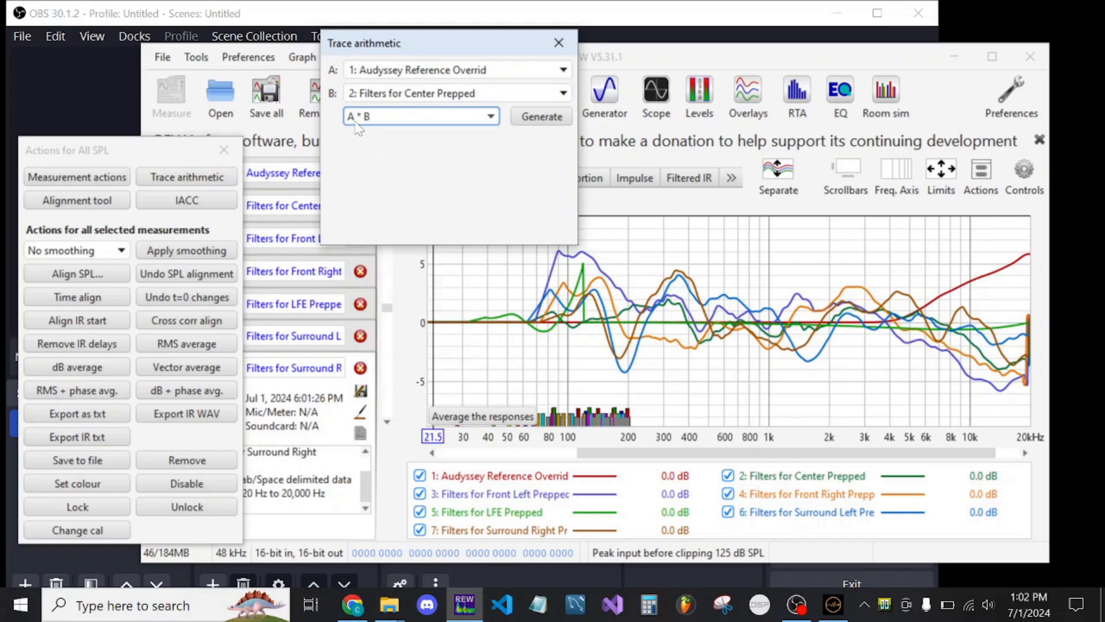
pyautogui.click(360, 118)
pyautogui.click(361, 171)
pyautogui.click(530, 118)
# Generate the products of the Audyssey Reference Override curve with the Front Left and the Front Right prepped filters
pyautogui.click(511, 94)
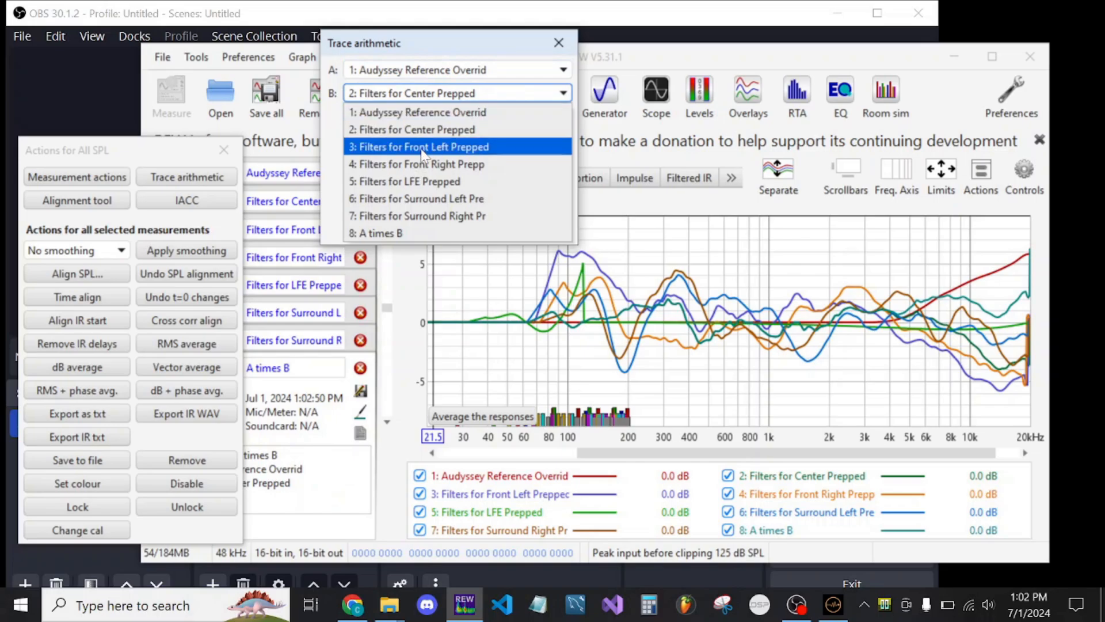
pyautogui.click(423, 150)
pyautogui.click(530, 118)
pyautogui.click(495, 93)
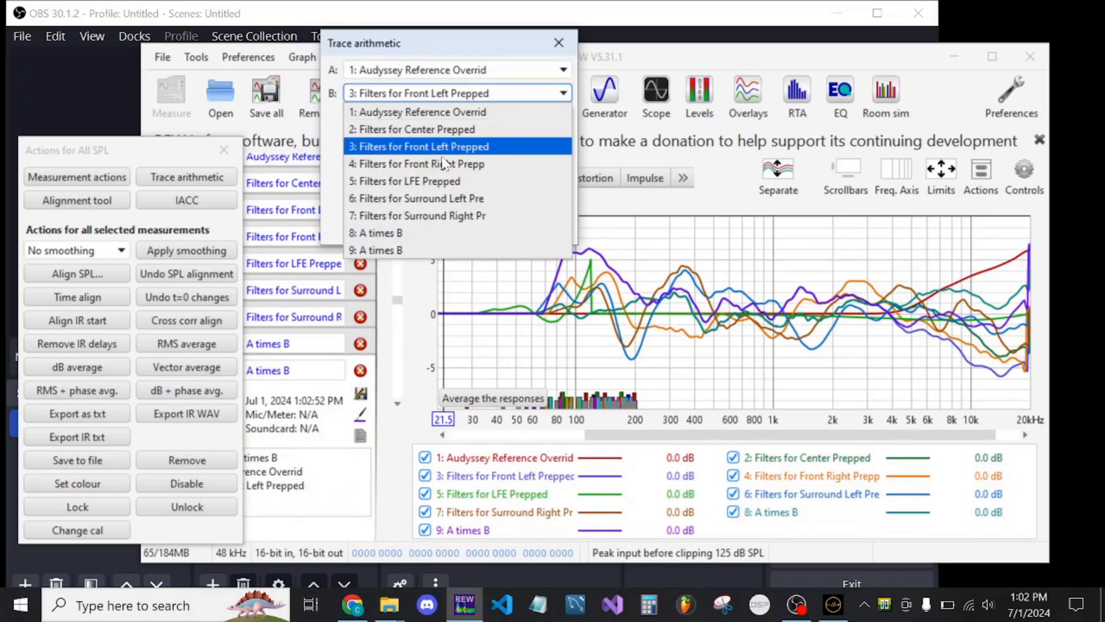
pyautogui.click(443, 164)
pyautogui.click(529, 118)
# Generate the products of the Audyssey Reference Override curve with the LFE and the Surround Left prepped filters
pyautogui.click(512, 93)
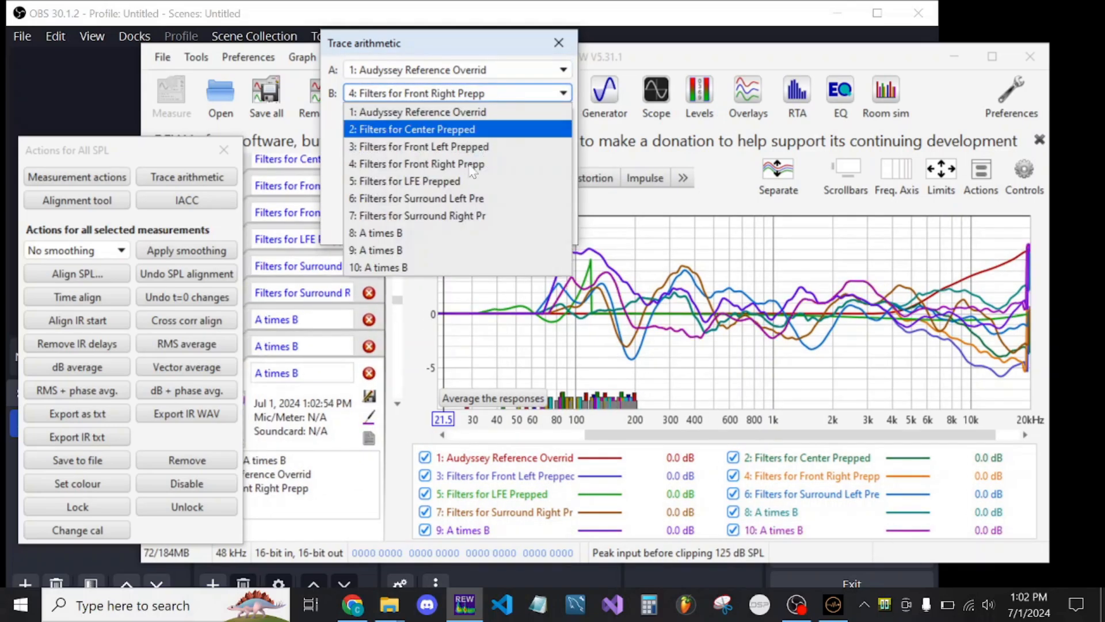
pyautogui.click(449, 181)
pyautogui.click(530, 118)
pyautogui.click(506, 94)
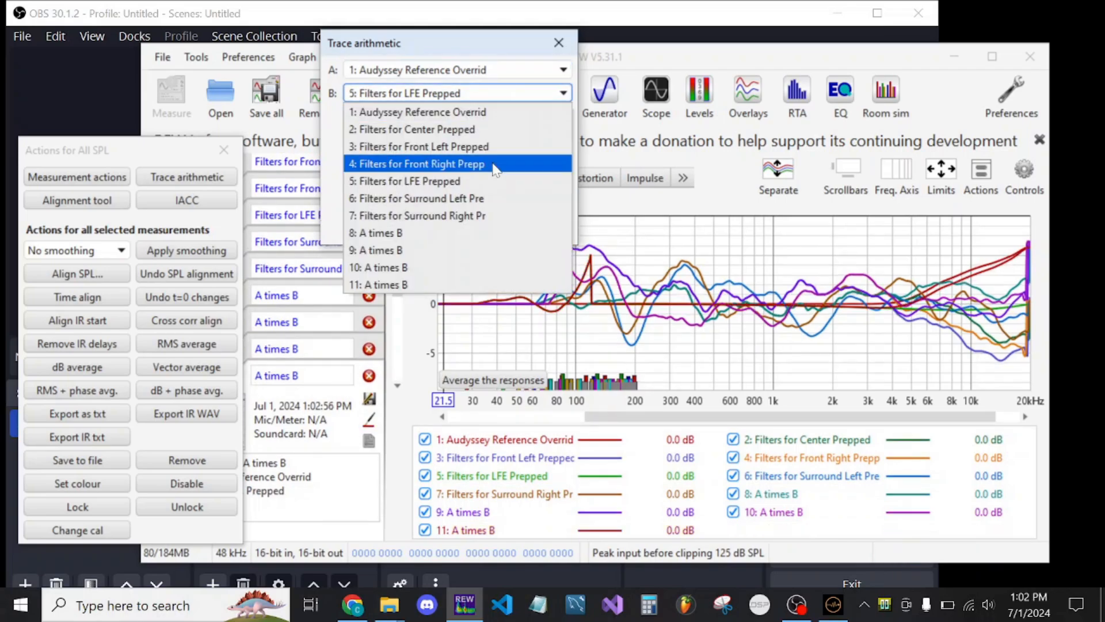
pyautogui.click(443, 198)
pyautogui.click(530, 118)
# Generate the product of the Audyssey Reference Override curve with the Surround Right prepped filters and close the trace arithmetic and actions windows
pyautogui.click(502, 93)
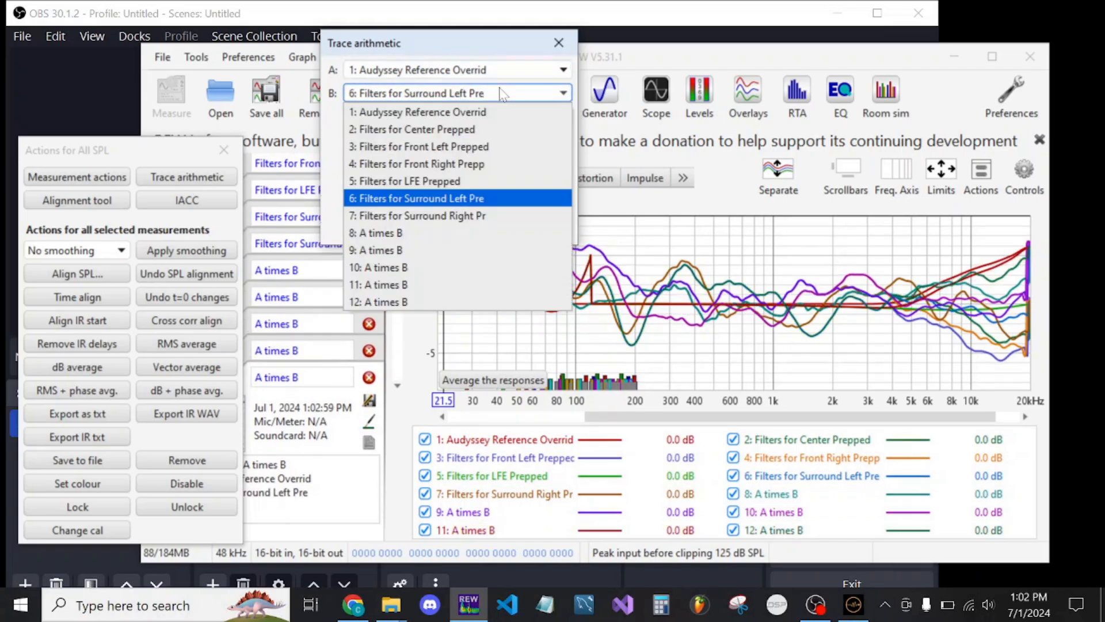
pyautogui.click(452, 215)
pyautogui.click(530, 117)
pyautogui.click(558, 43)
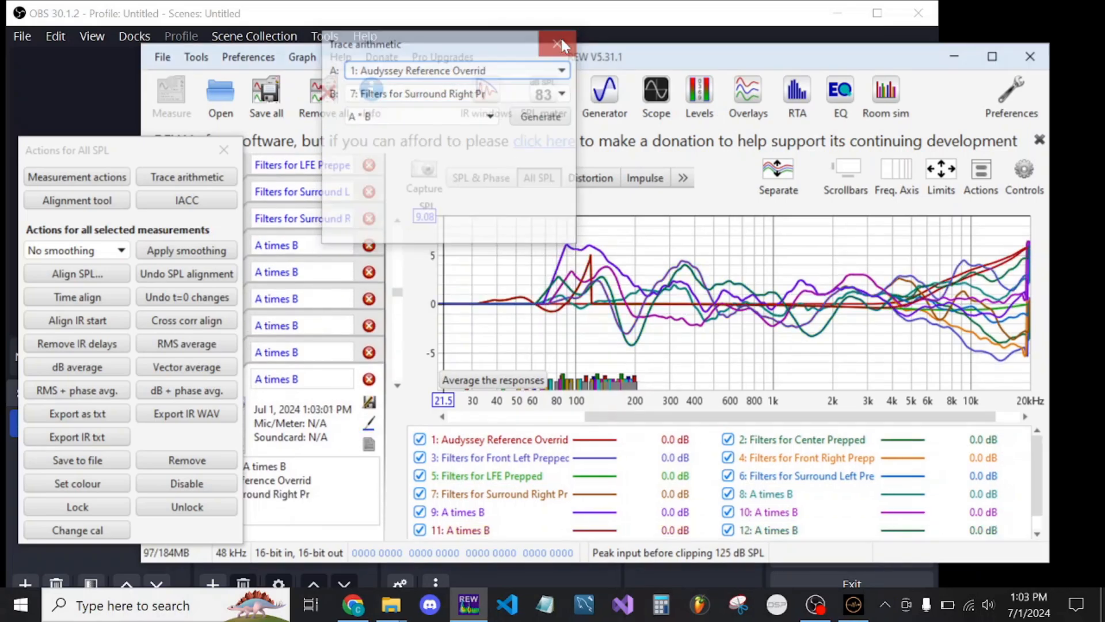
pyautogui.click(224, 150)
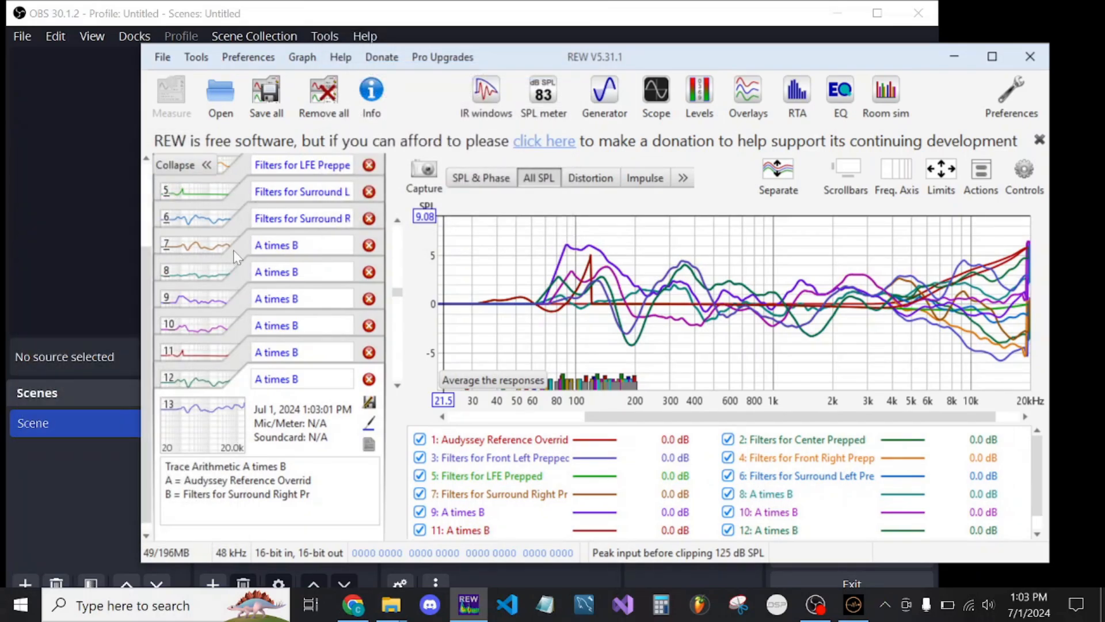
# Rename the trace product made from the Center filters as "MB Center Ady Override"
pyautogui.click(239, 268)
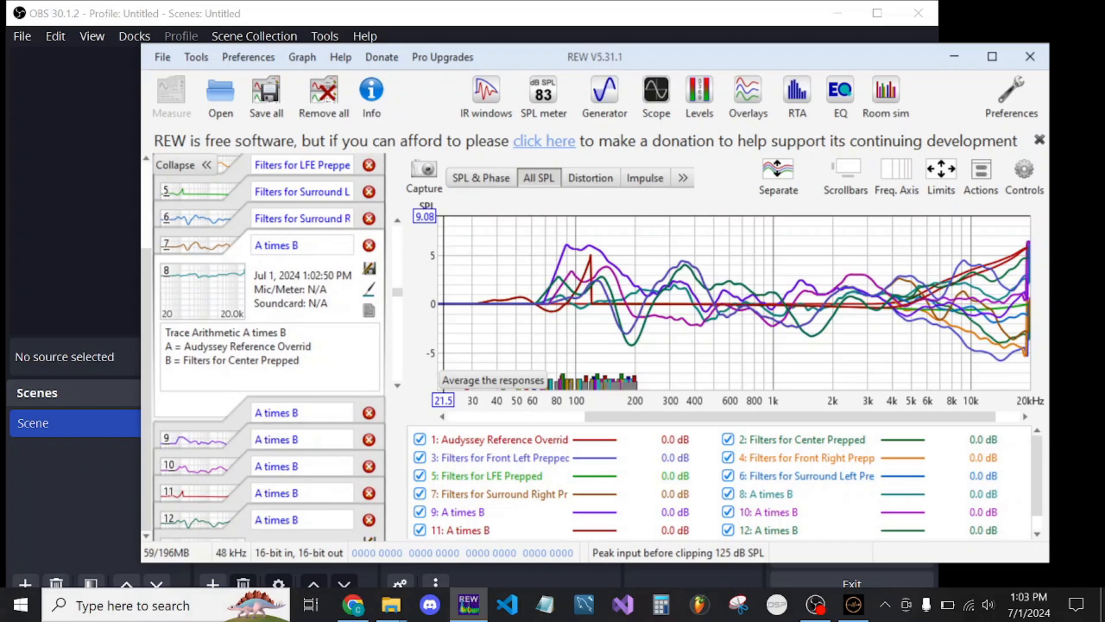
pyautogui.click(302, 246)
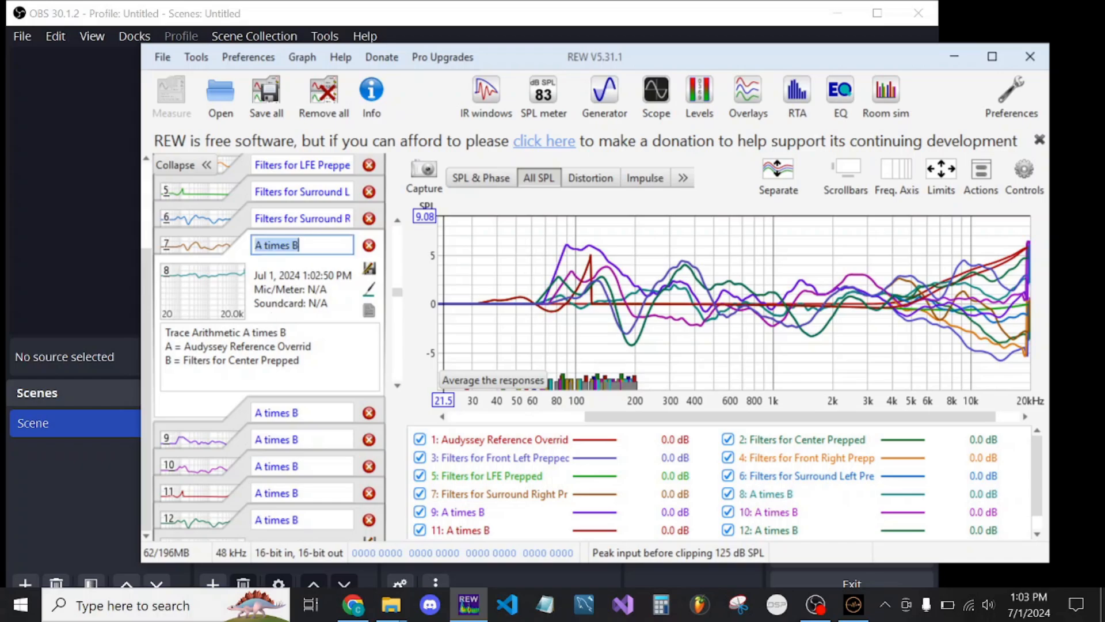
pyautogui.write('MB Center Ady Ov')
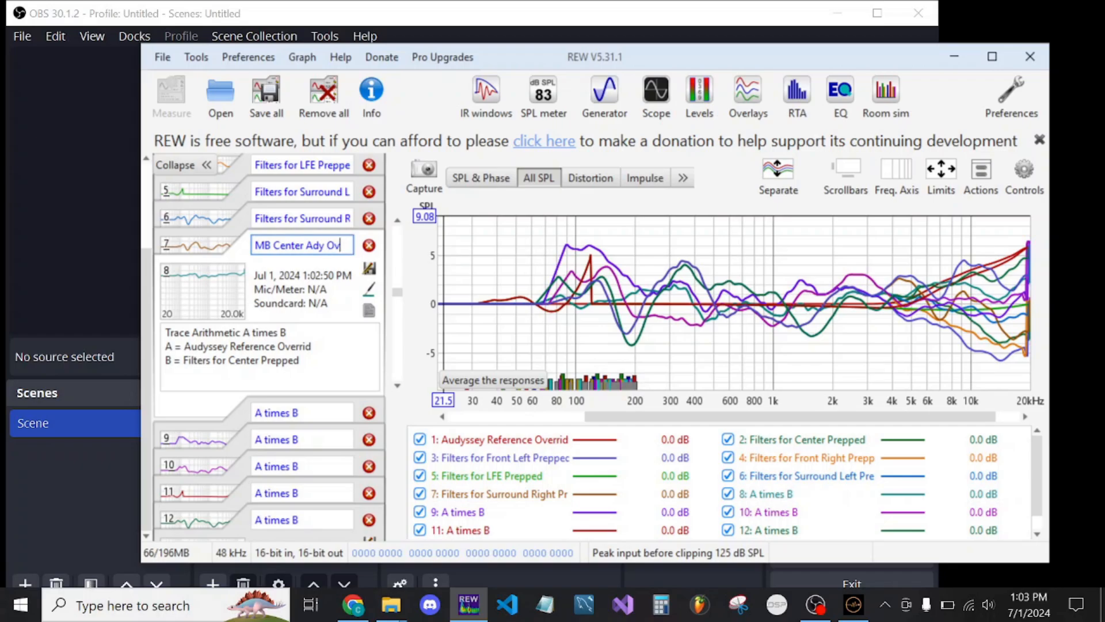
pyautogui.write('erride')
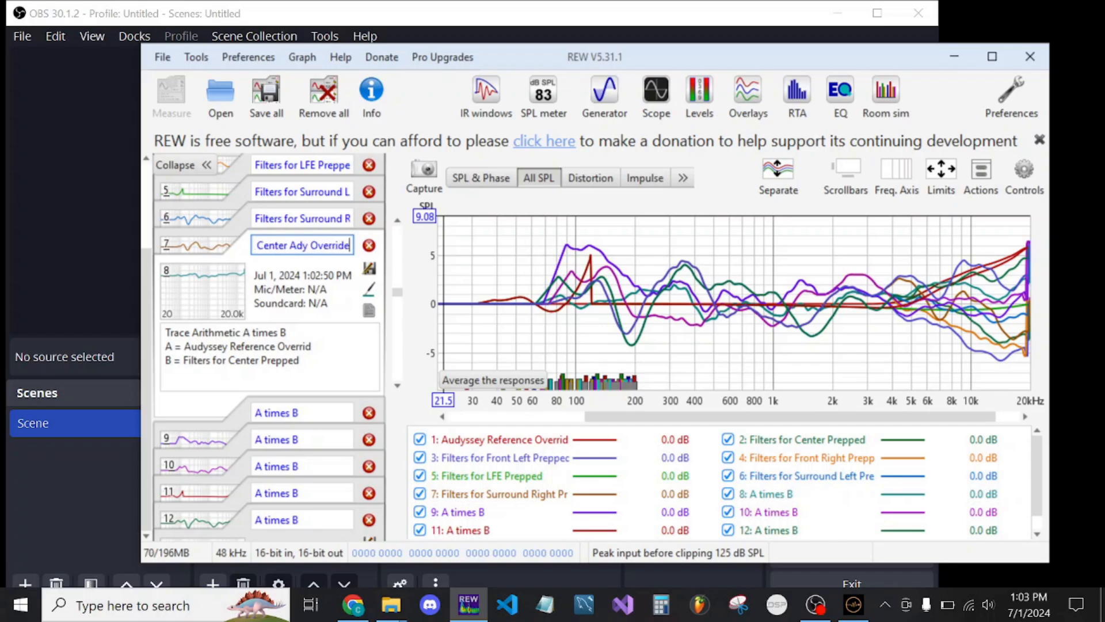
# Rename the trace product made from the Front Left filters as "MB FL Ady Override"
pyautogui.click(239, 416)
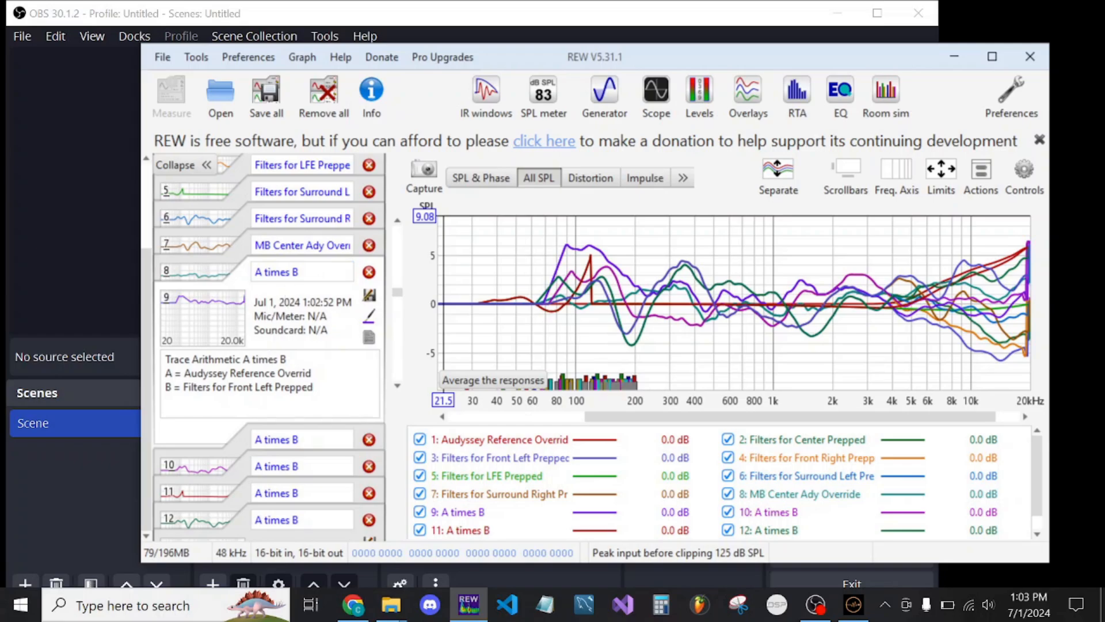
pyautogui.click(288, 272)
pyautogui.write('MB FL Ad')
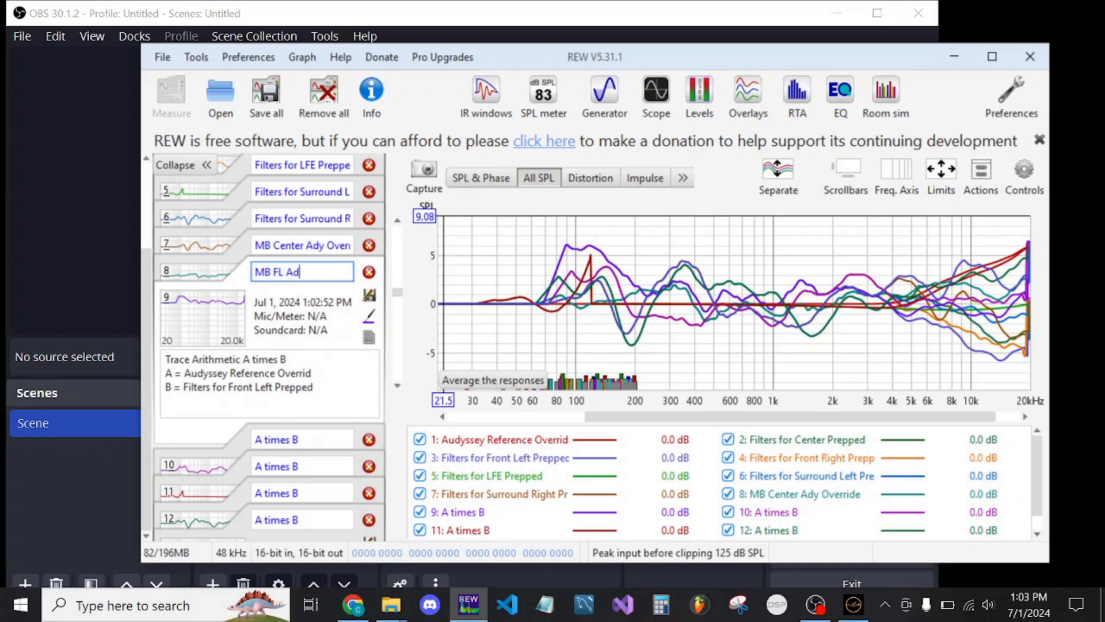
pyautogui.write('y Override')
pyautogui.press('Return')
# Rename the trace product made from the Front Right filters as "MB FR Ady Override"
pyautogui.click(241, 440)
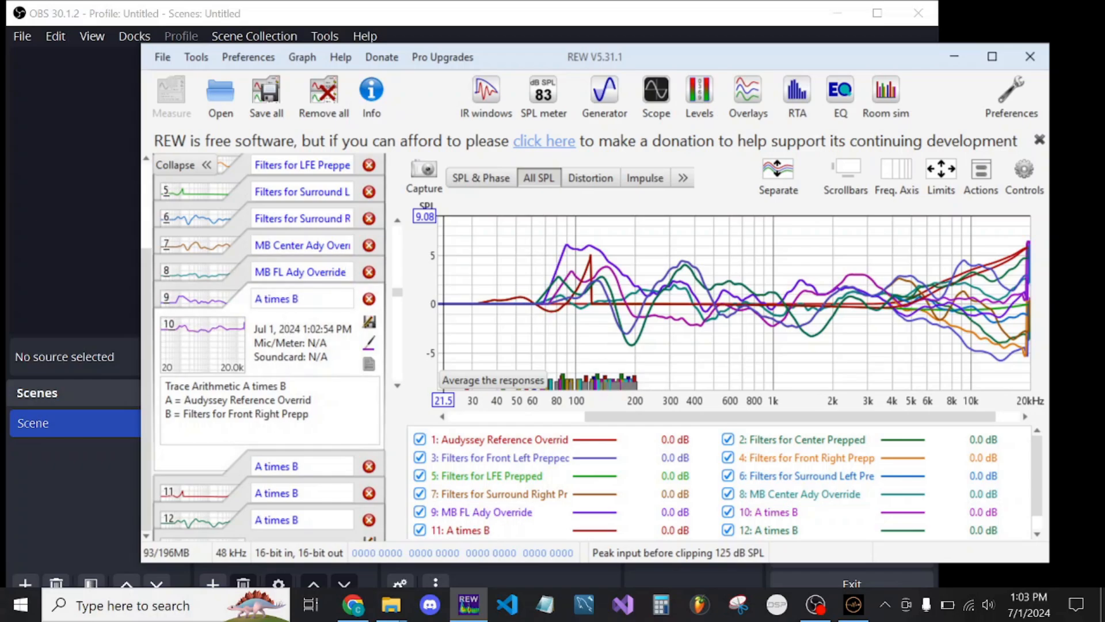
pyautogui.click(287, 299)
pyautogui.write('MB FR Ady Override')
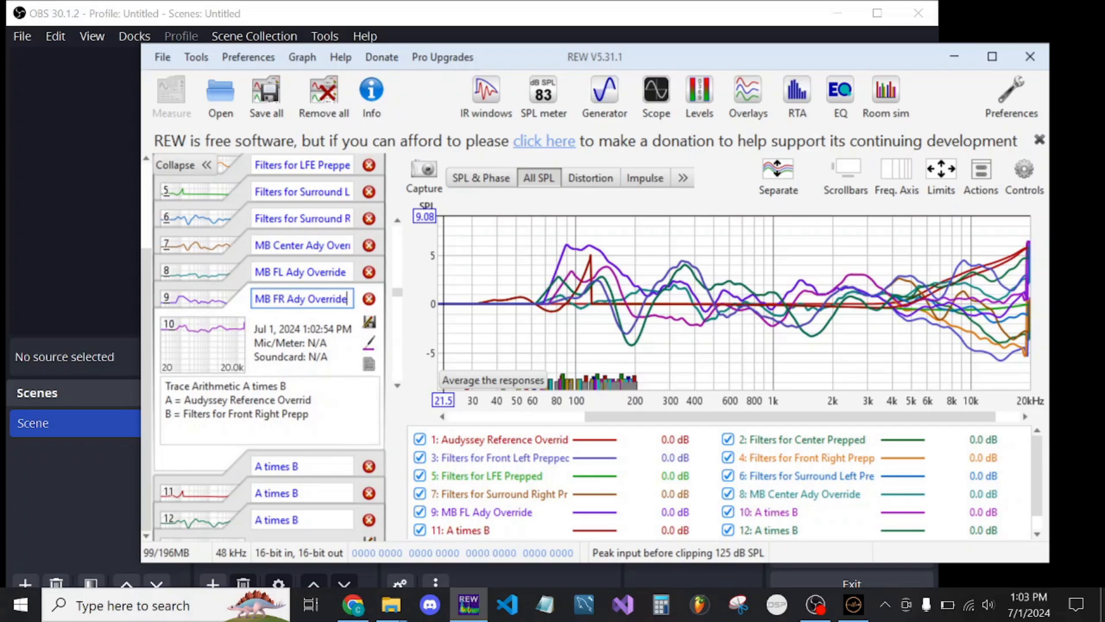
pyautogui.press('Return')
# Rename the trace product made from the LFE filters as "MB LFE Ady Override"
pyautogui.click(244, 469)
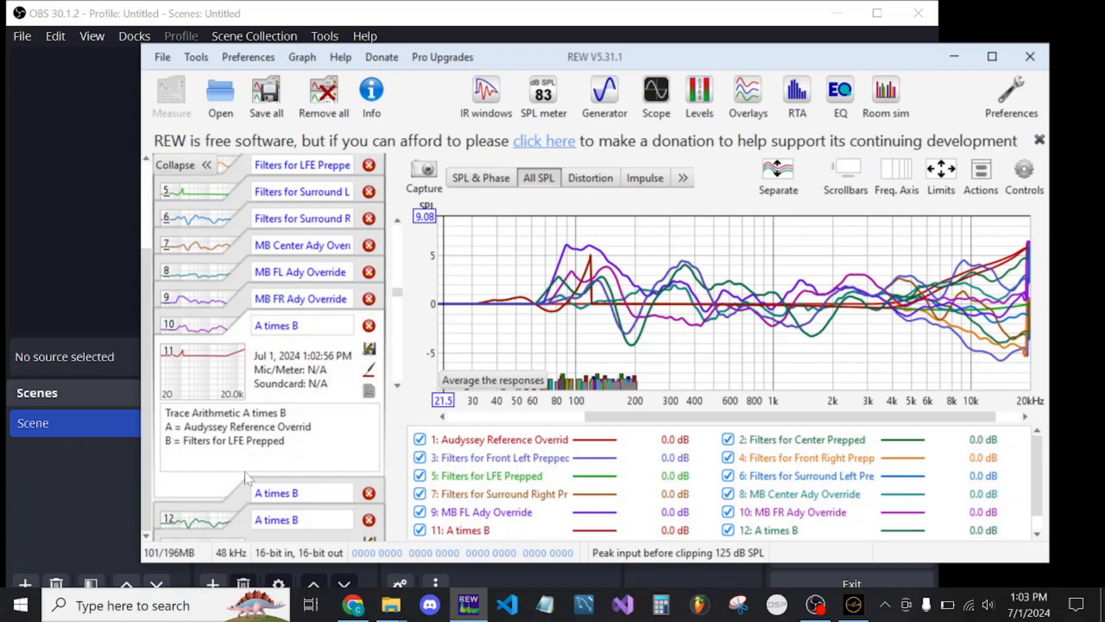
pyautogui.click(294, 326)
pyautogui.write('MB LFE')
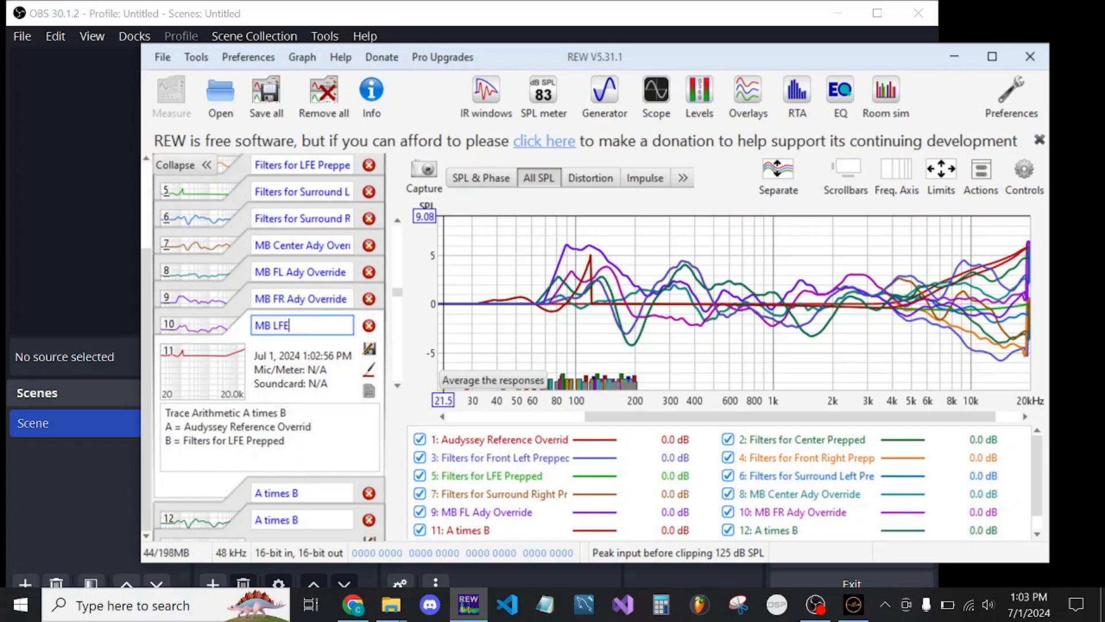
pyautogui.write(' Ady Override')
pyautogui.press('Return')
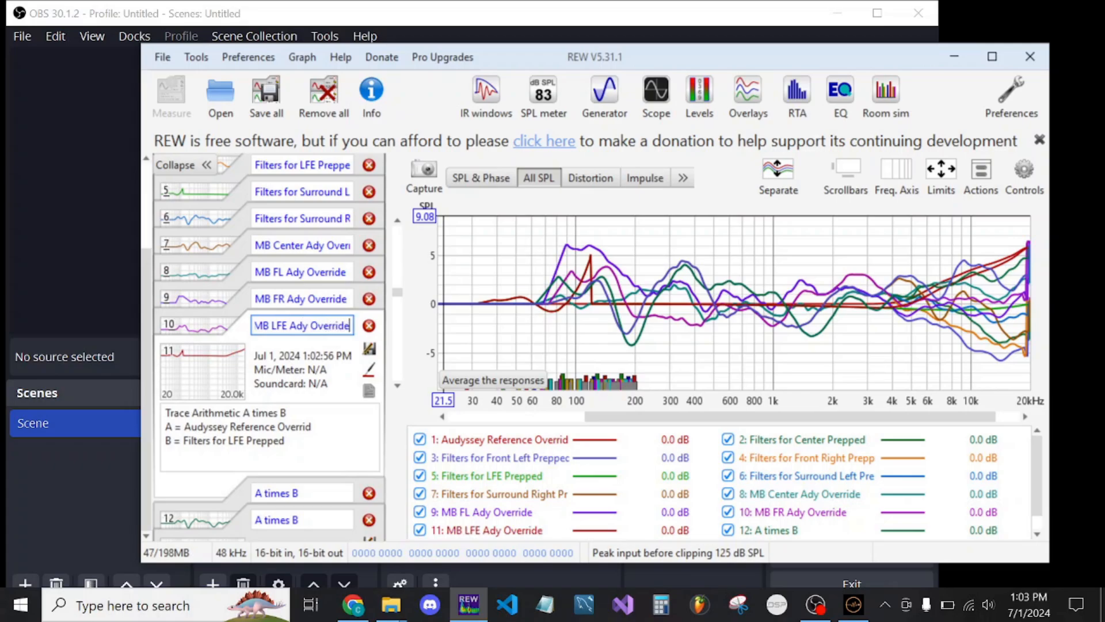
# Rename the trace product made from the Surround Left filters as "MB SL Ady Override"
pyautogui.click(247, 488)
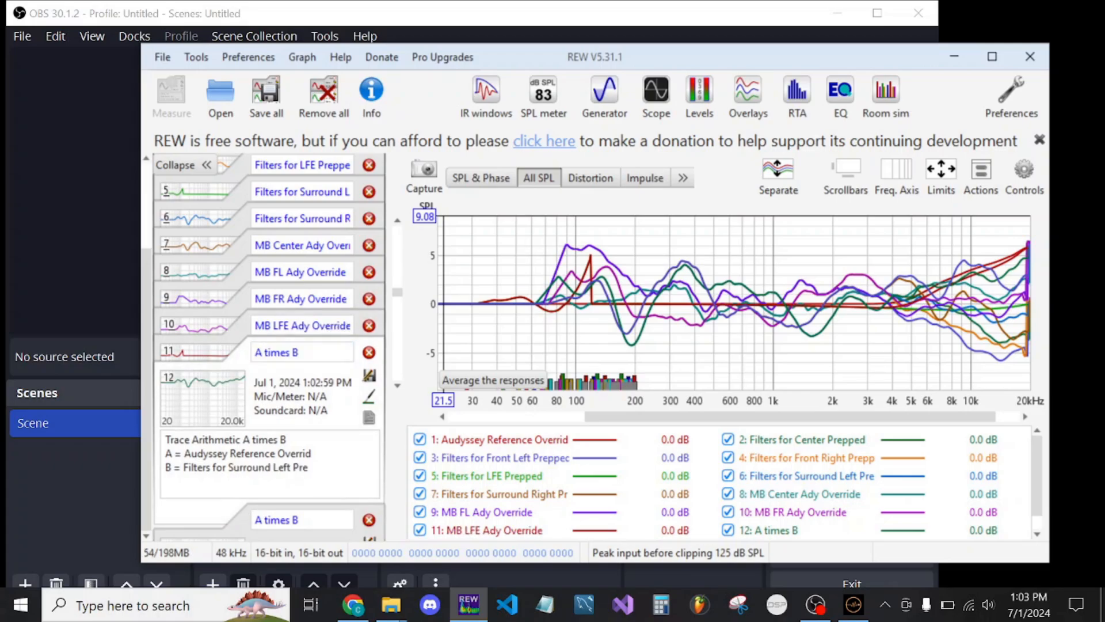
pyautogui.click(299, 352)
pyautogui.write('MB SL Ady Override')
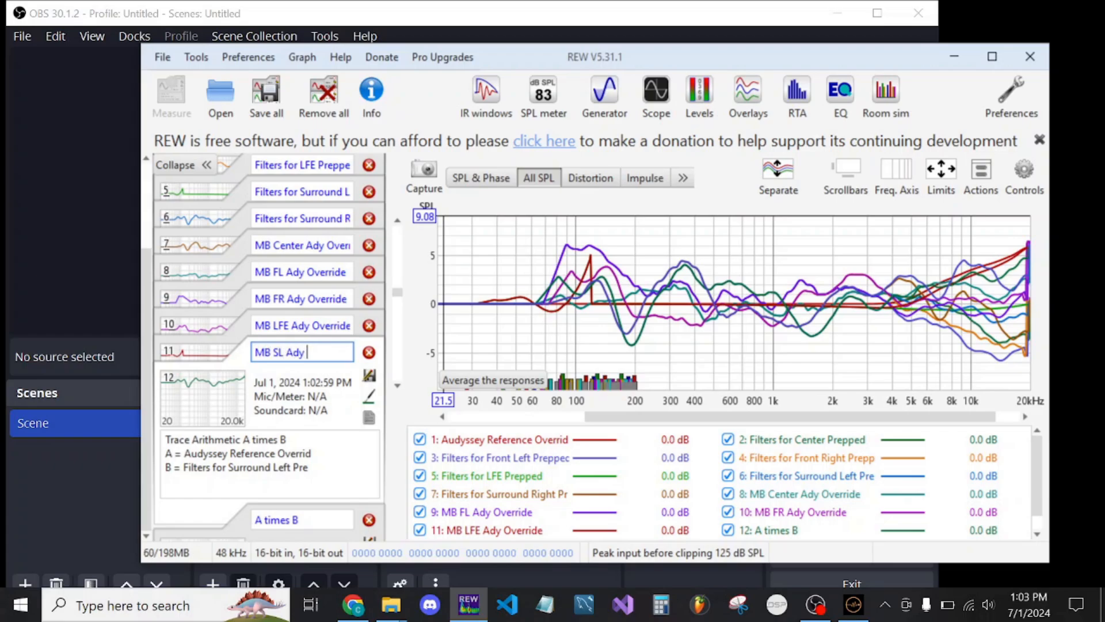
# Rename the trace product made from the Surround Right filters as "MB SR Ady Override"
pyautogui.click(245, 509)
pyautogui.click(305, 378)
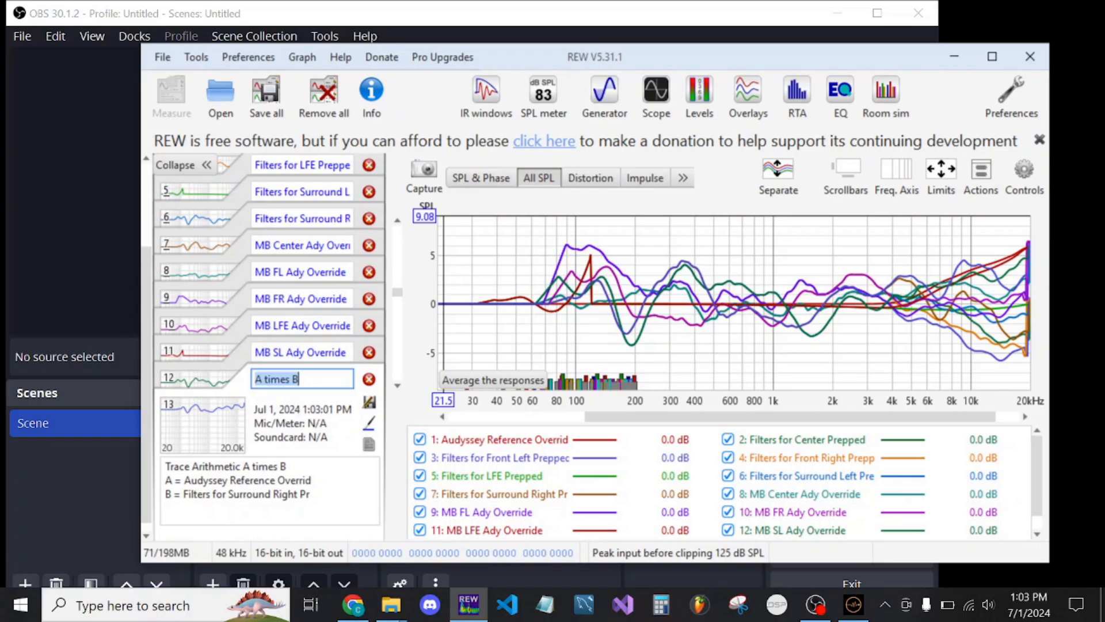
pyautogui.write('MB SR A')
pyautogui.write('dy Override')
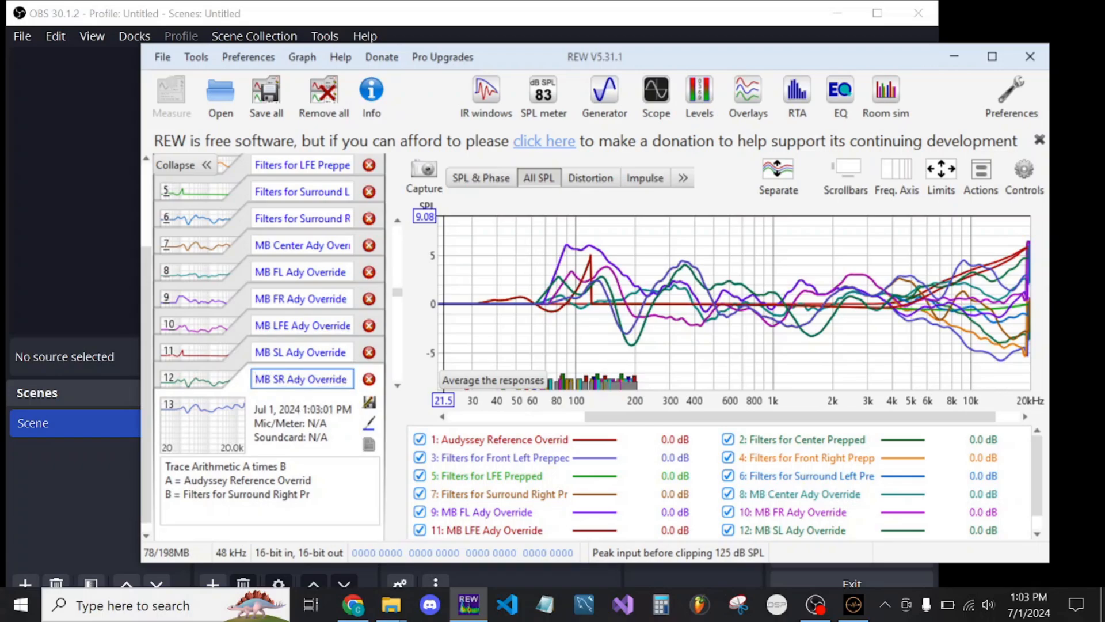
pyautogui.scroll(3, 369, 225)
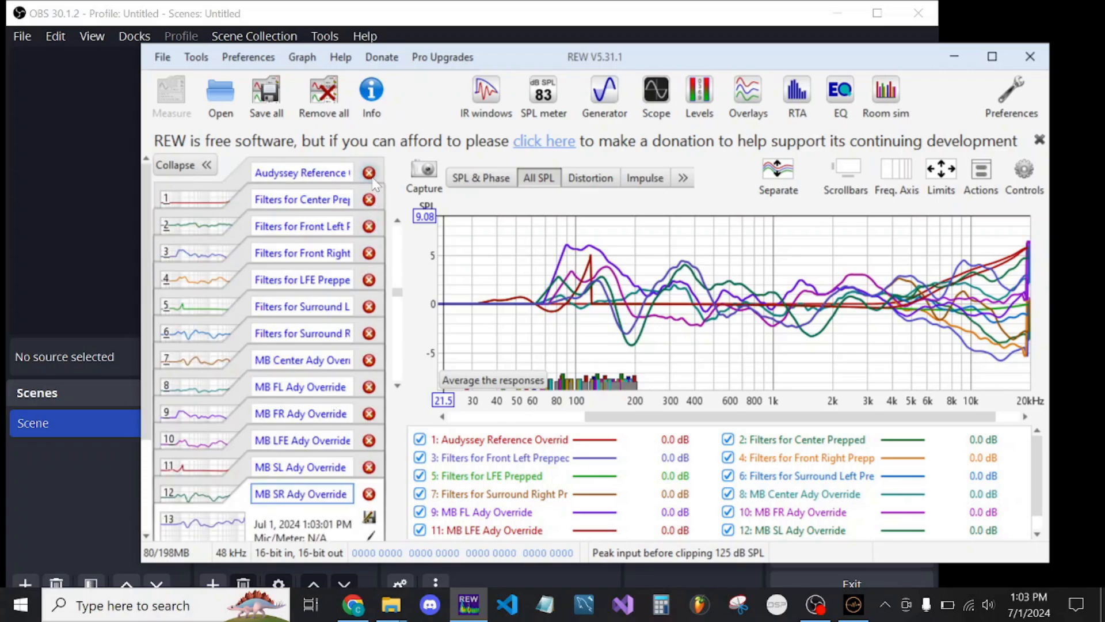
pyautogui.click(320, 98)
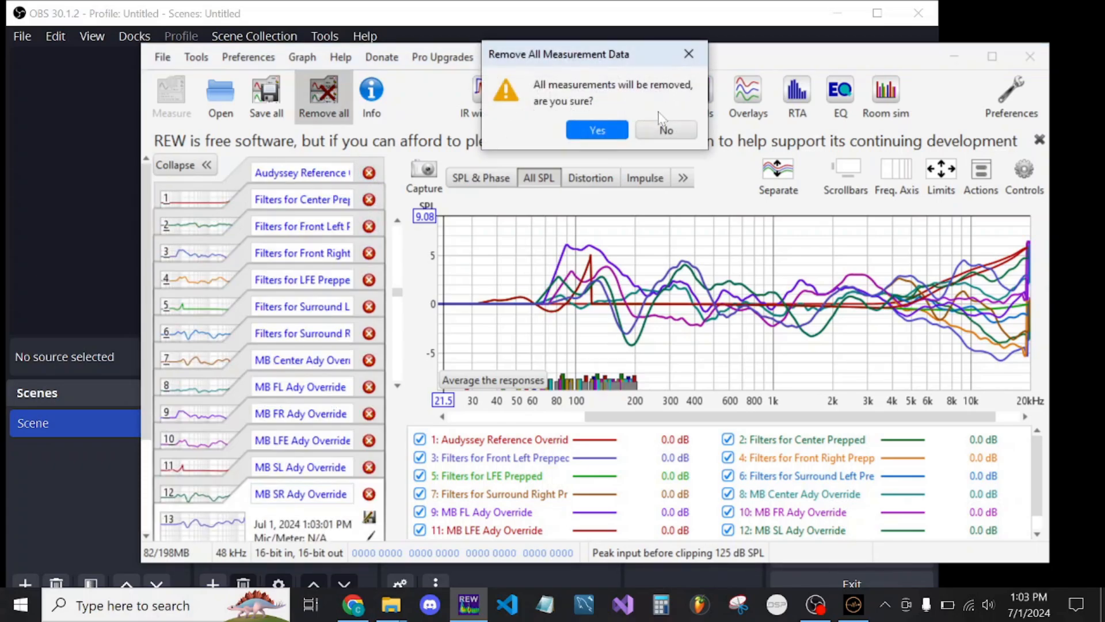
pyautogui.click(665, 129)
pyautogui.click(163, 58)
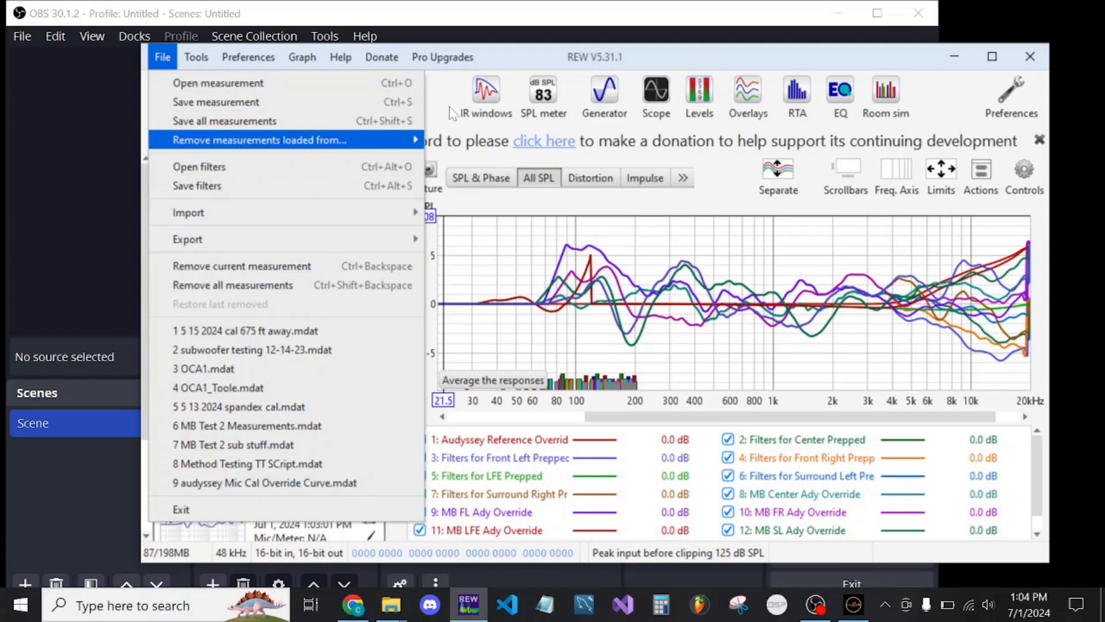
pyautogui.click(486, 92)
pyautogui.click(192, 17)
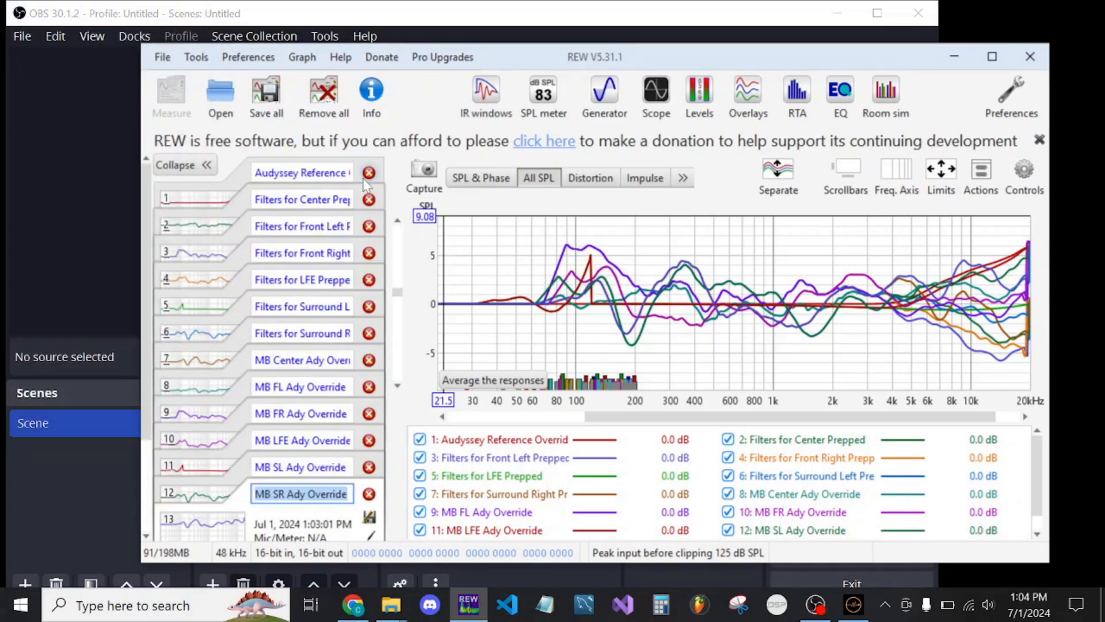
# Remove the Audyssey Reference Override curve and the prepped Center and Front Left filters from the measurement list
pyautogui.click(369, 173)
pyautogui.click(305, 298)
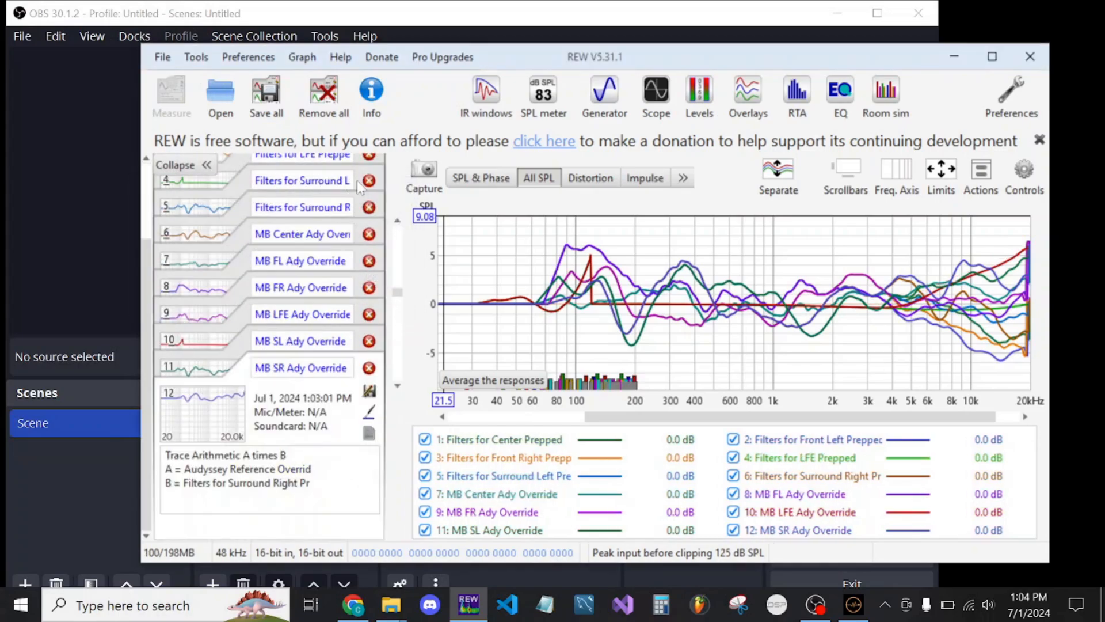
pyautogui.click(369, 172)
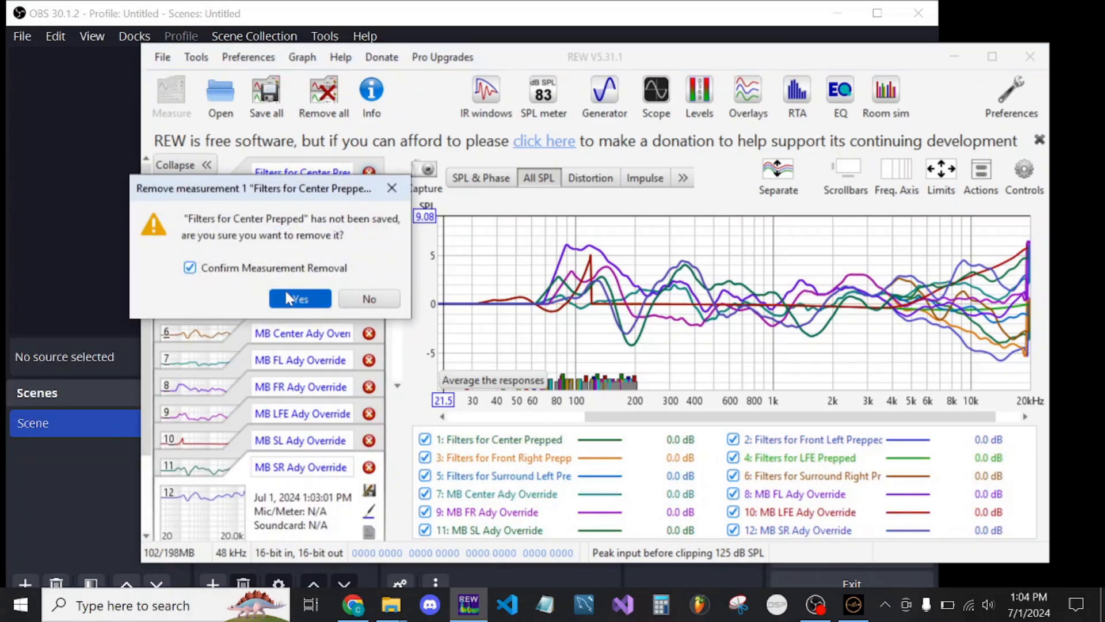
pyautogui.click(300, 298)
pyautogui.click(368, 173)
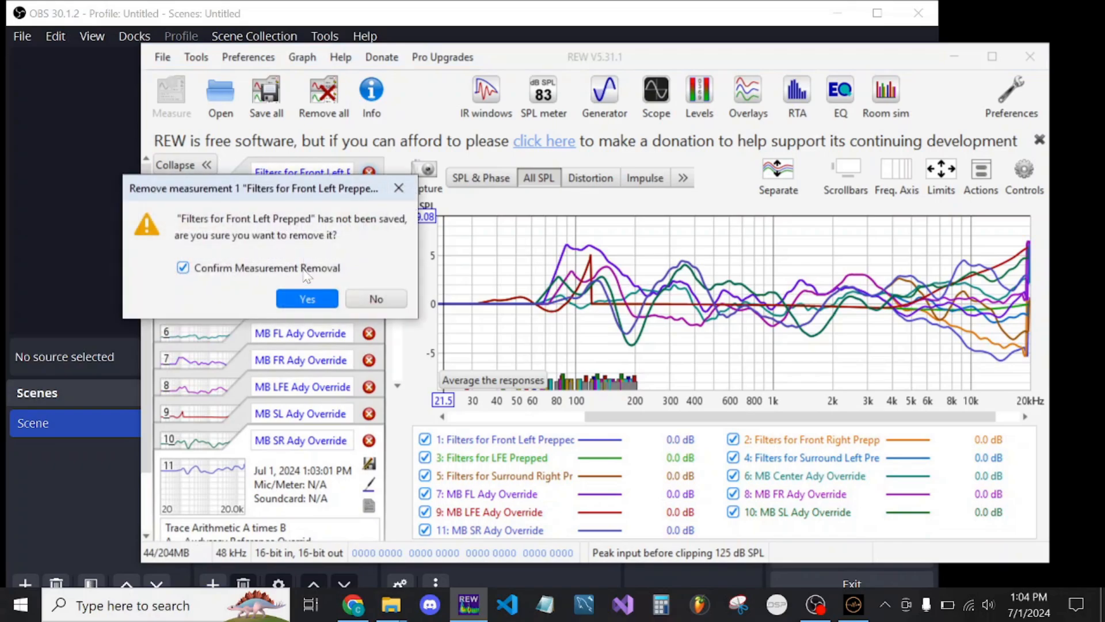
pyautogui.click(302, 297)
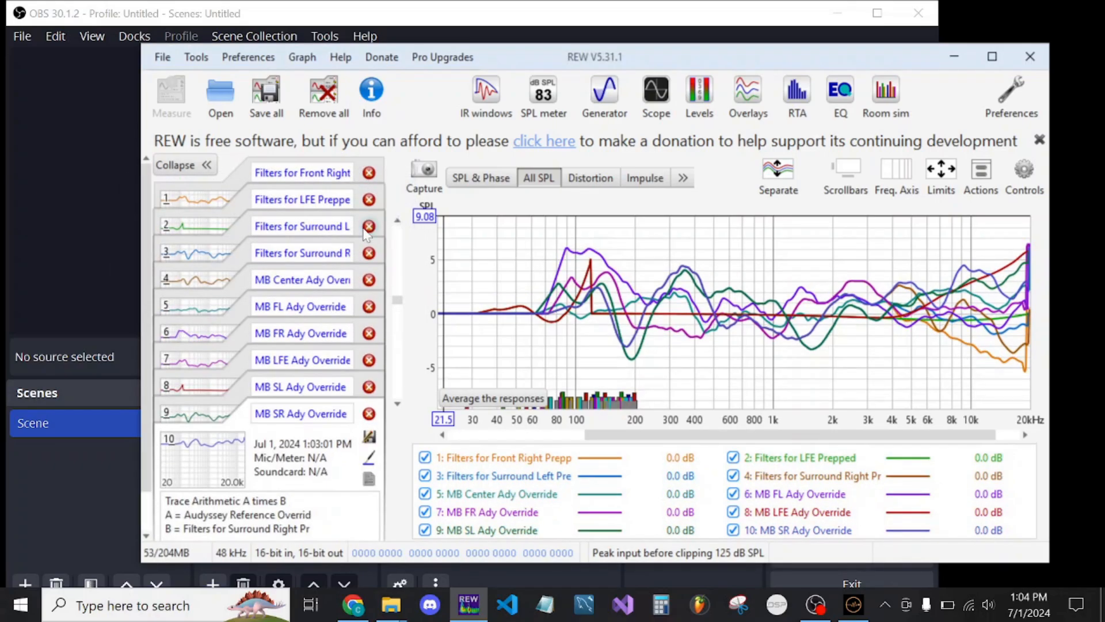
# Remove the prepped Front Right, LFE, Surround Left and Surround Right filters from the measurement list
pyautogui.click(369, 173)
pyautogui.click(304, 297)
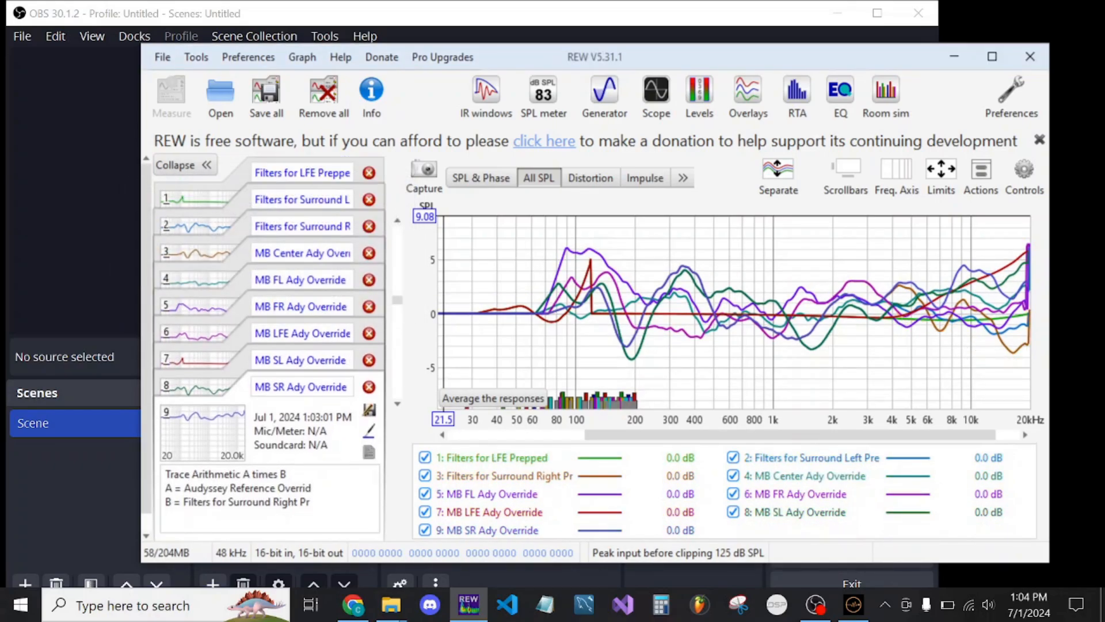
pyautogui.click(369, 173)
pyautogui.click(297, 297)
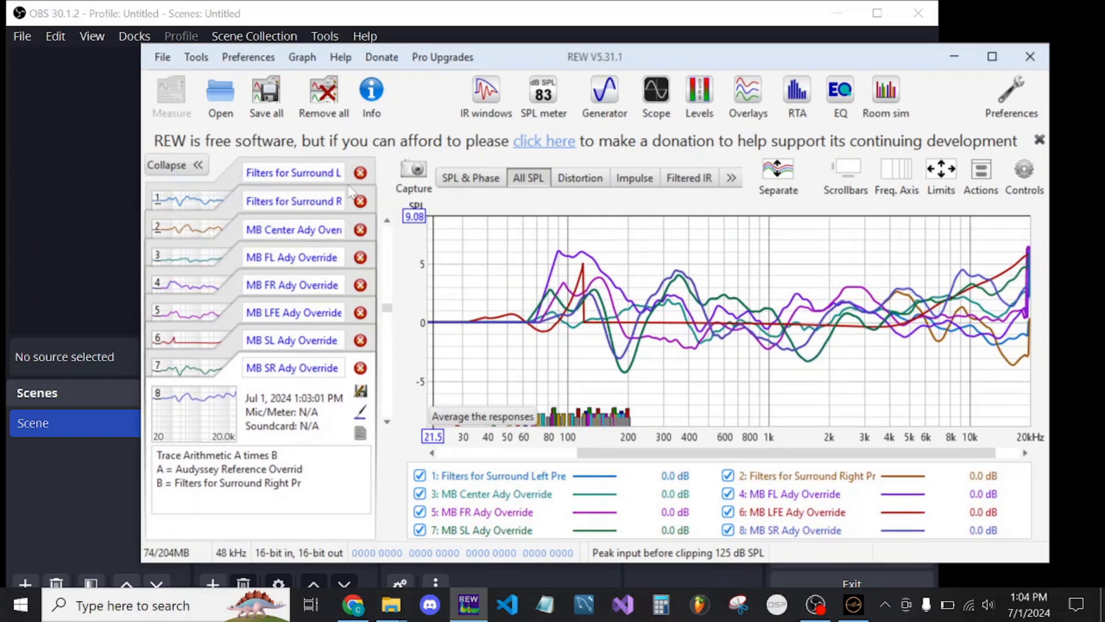
pyautogui.click(360, 173)
pyautogui.click(296, 298)
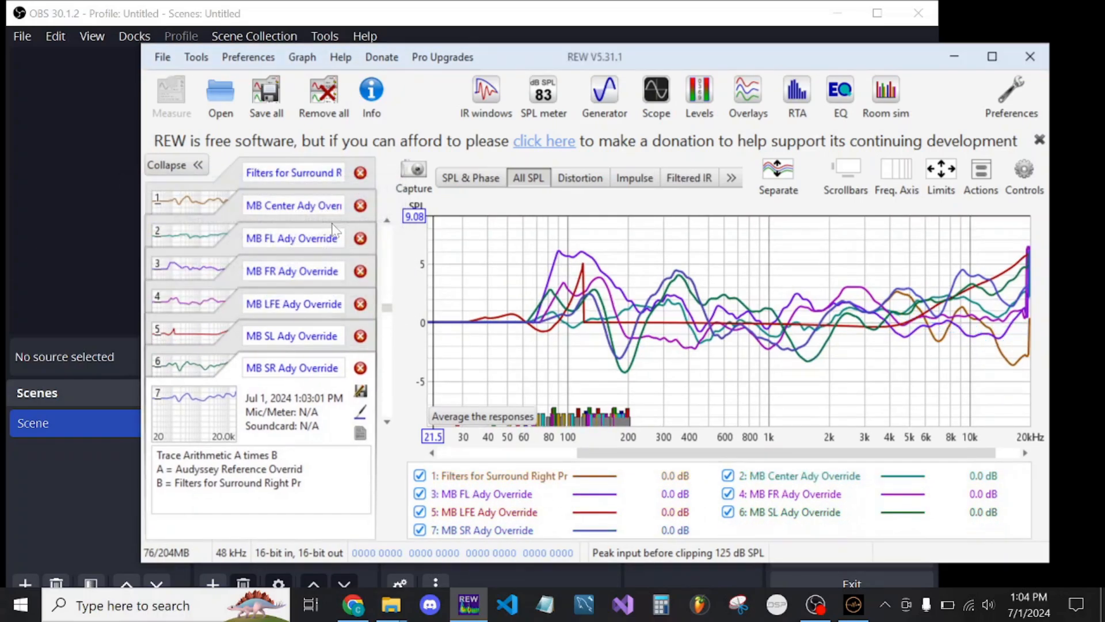
pyautogui.click(360, 173)
pyautogui.click(297, 297)
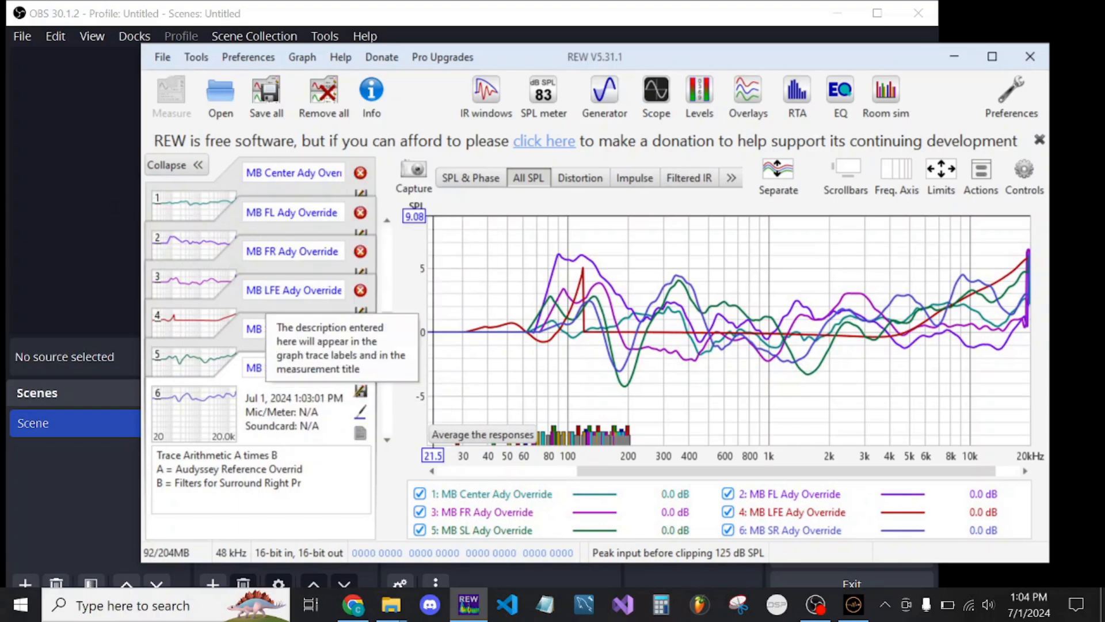
# Export all measurements as separate .txt files, 20 to 20,000 Hz at 24 PPO, 1/12 smoothing, SPL units, space-delimited, without comments or headers
pyautogui.click(162, 57)
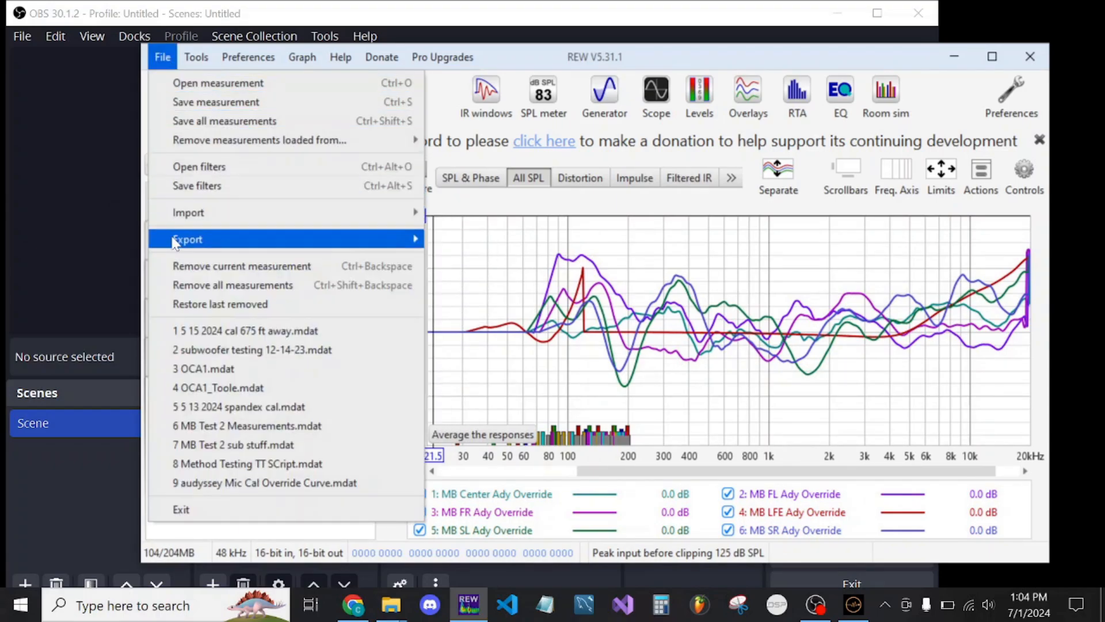
pyautogui.moveTo(287, 237)
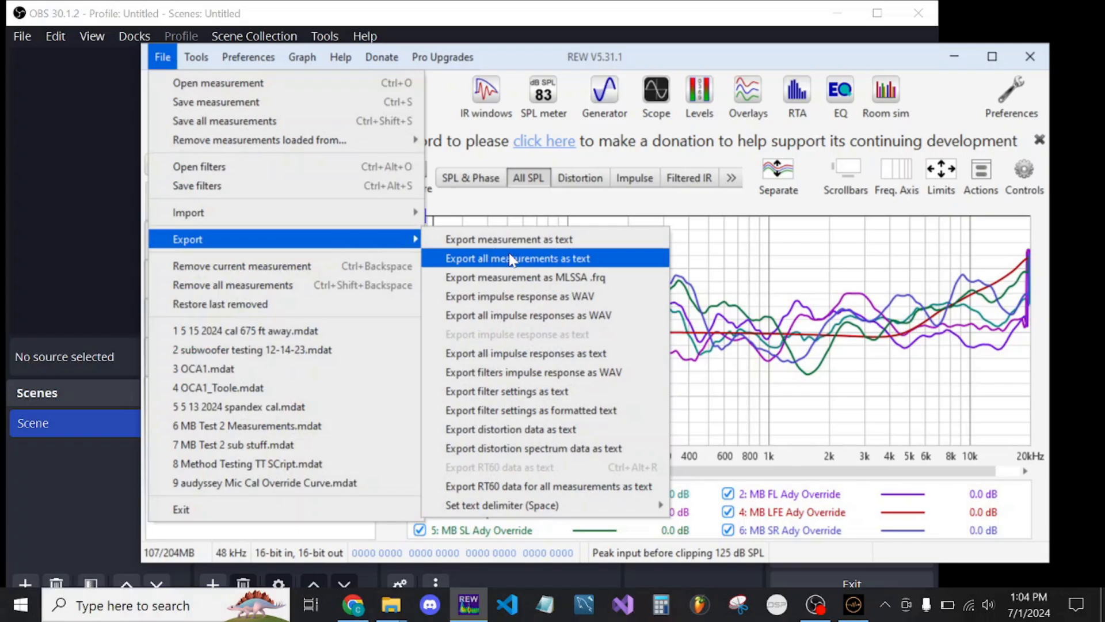
pyautogui.click(556, 259)
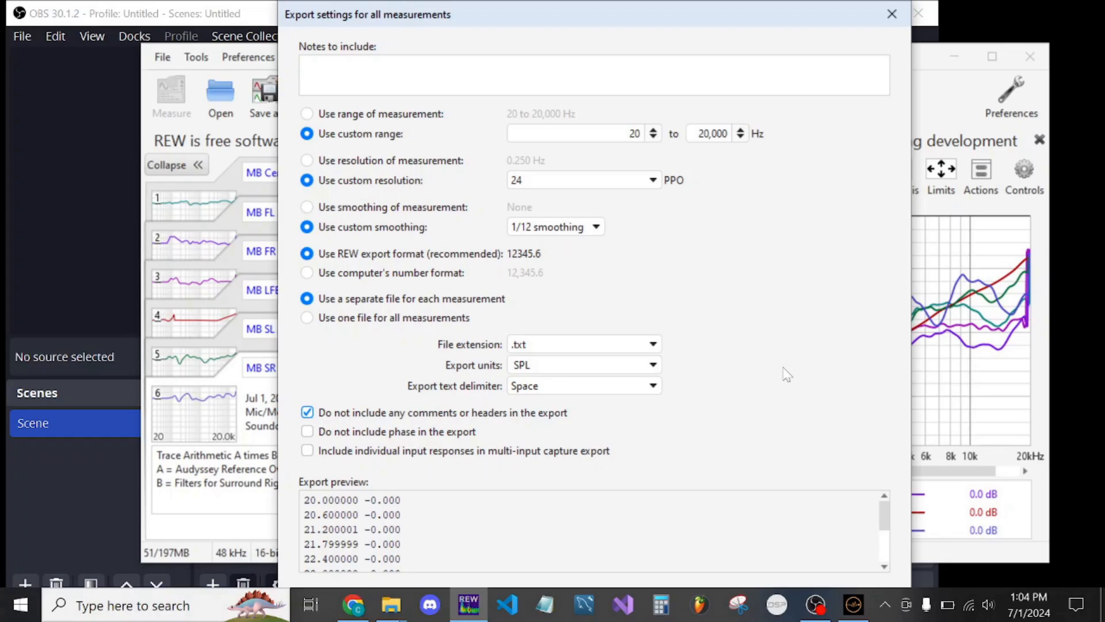
pyautogui.press('Return')
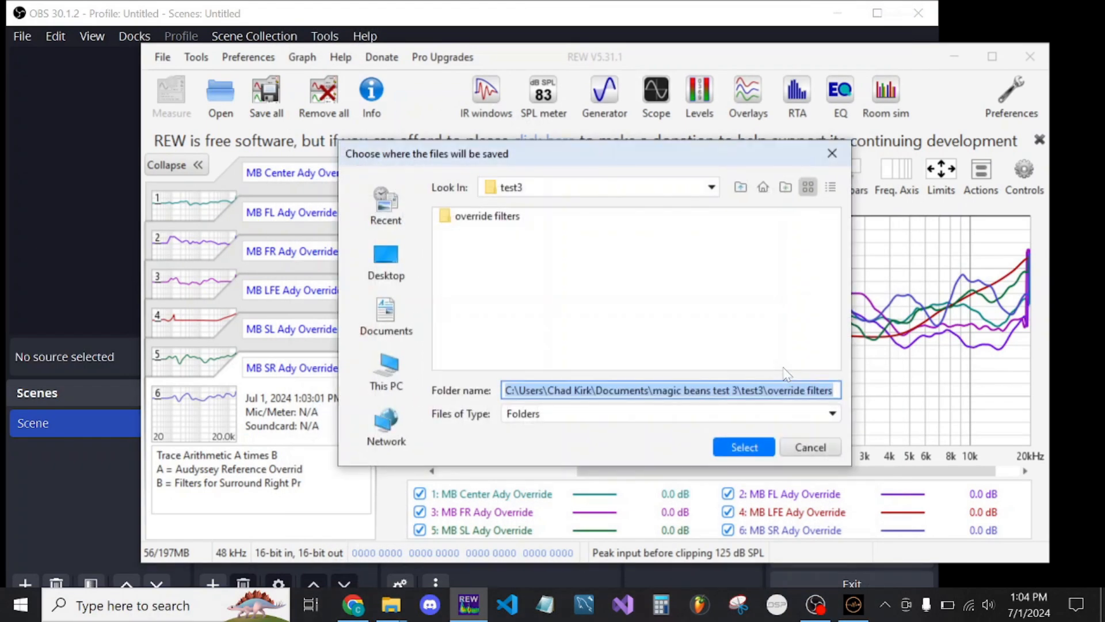
# Create a folder named "override filters" inside "test whatever" and save the exported measurement files there
pyautogui.click(740, 187)
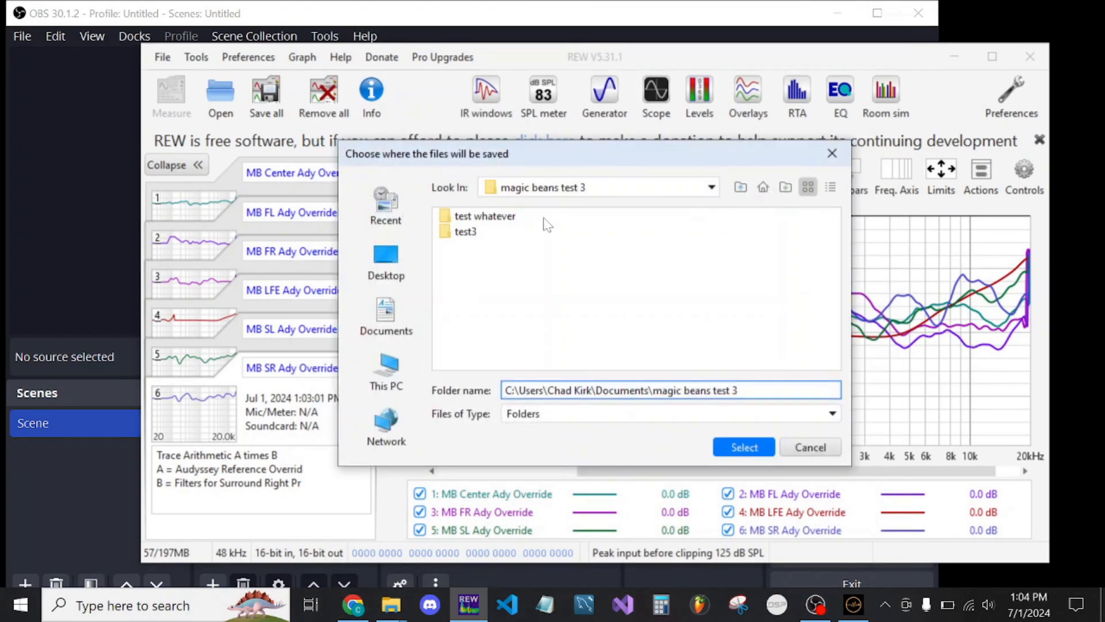
pyautogui.doubleClick(505, 219)
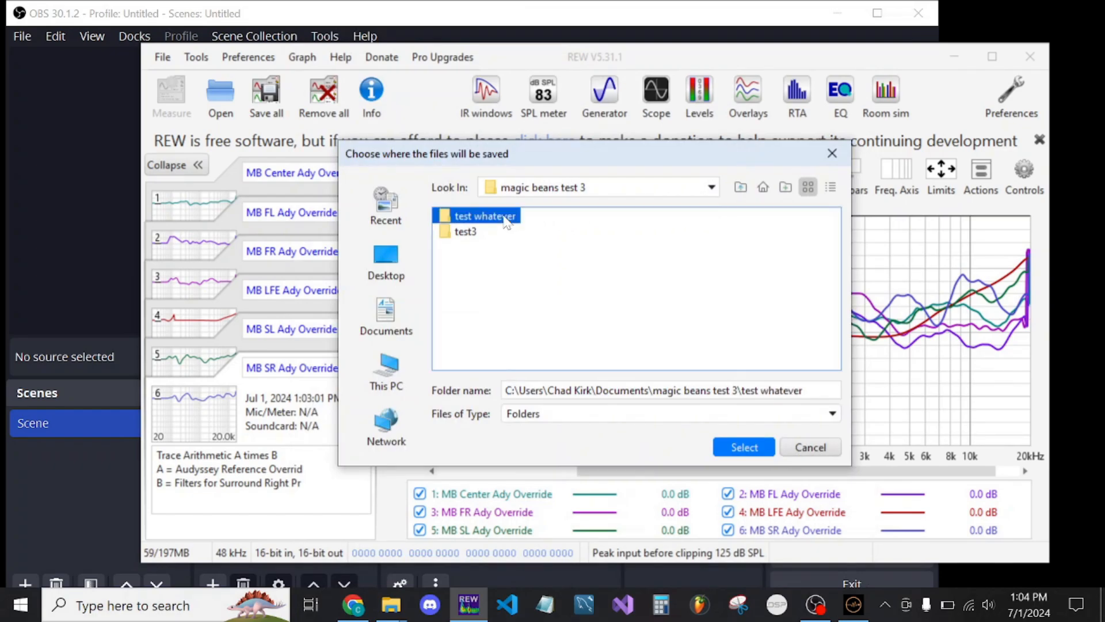
pyautogui.click(786, 188)
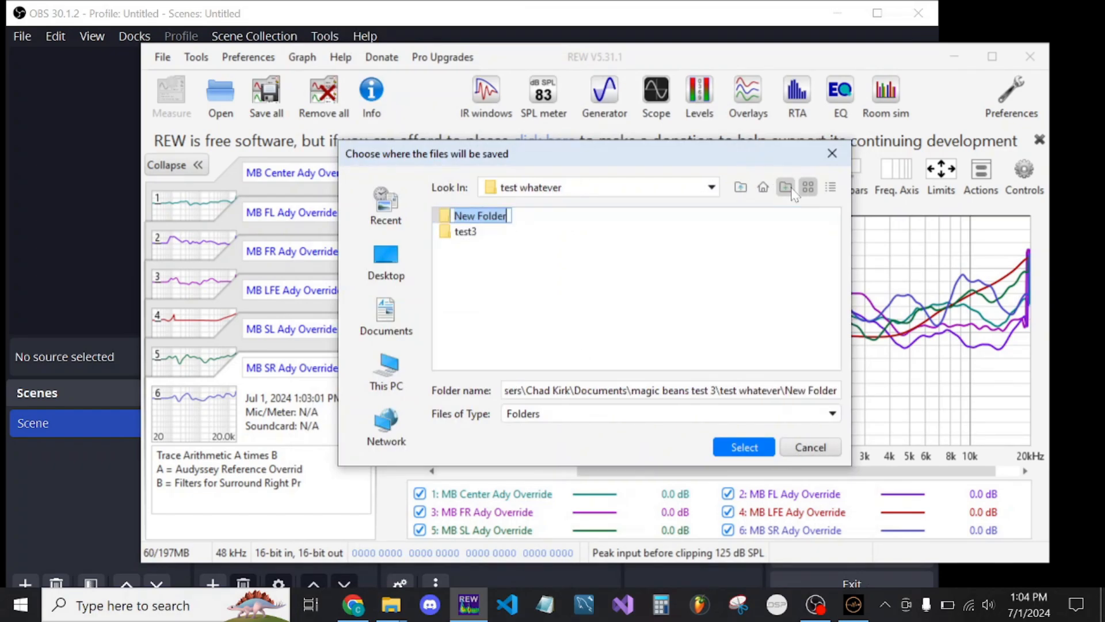
pyautogui.write('override filters')
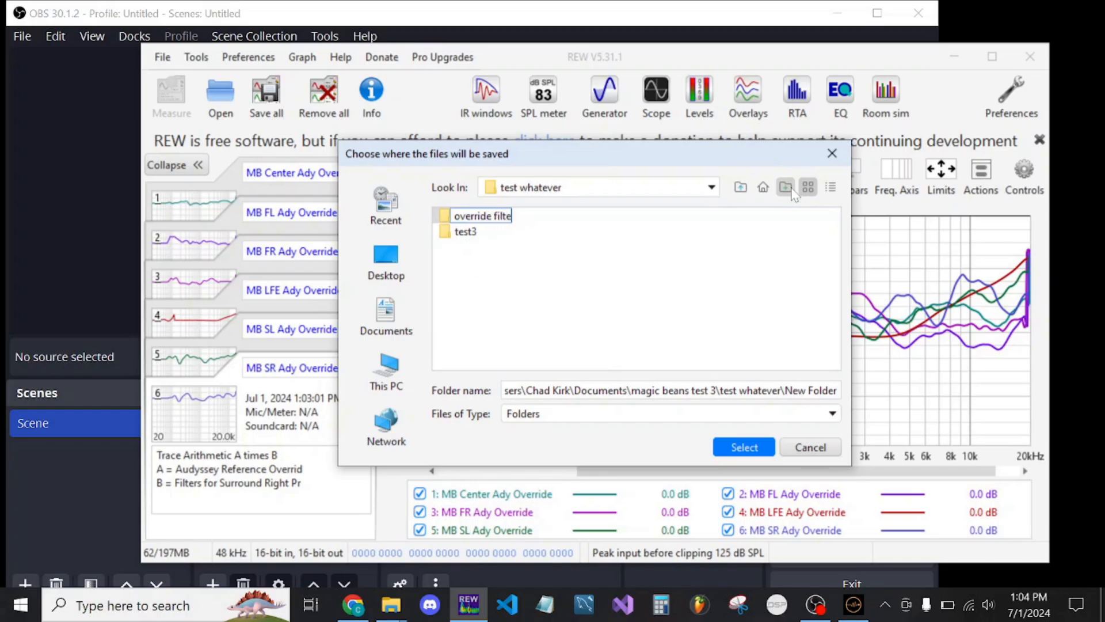
pyautogui.press('Return')
pyautogui.click(734, 447)
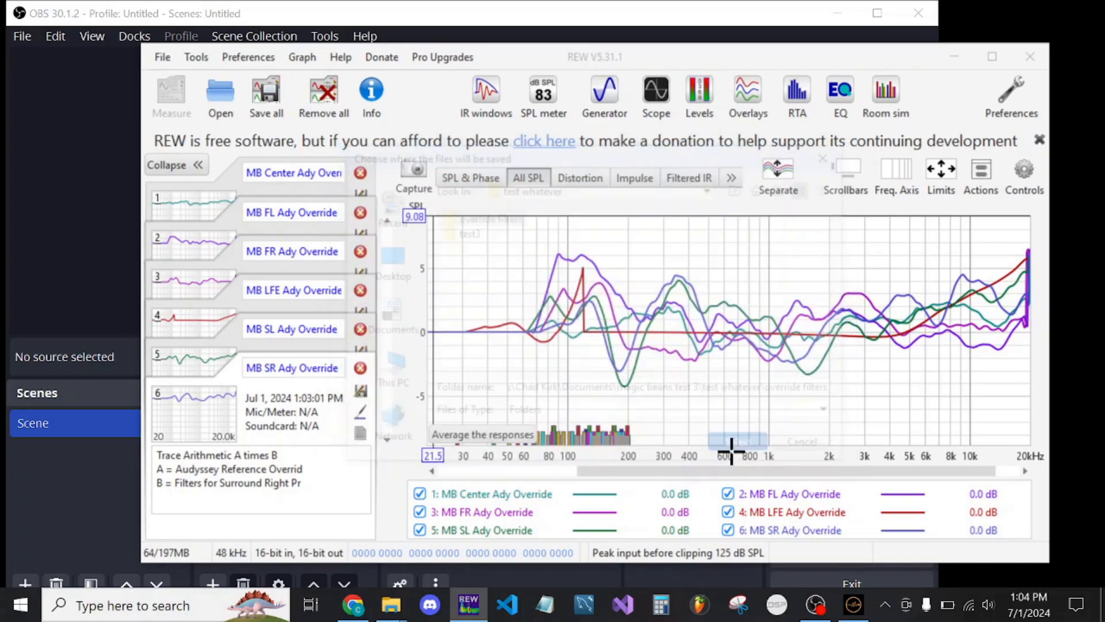
# Switch to the True Target Script page in Chrome and upload OCA1_Harman_DualSub.ady from Downloads as the Step 3 template file
pyautogui.click(353, 604)
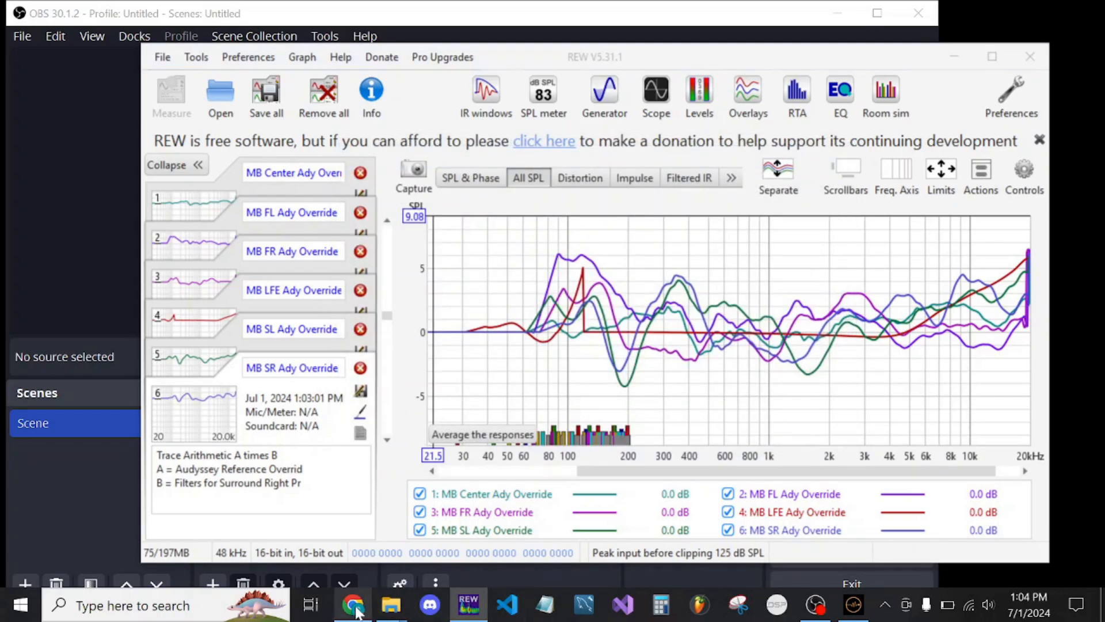
pyautogui.scroll(-10, 600, 463)
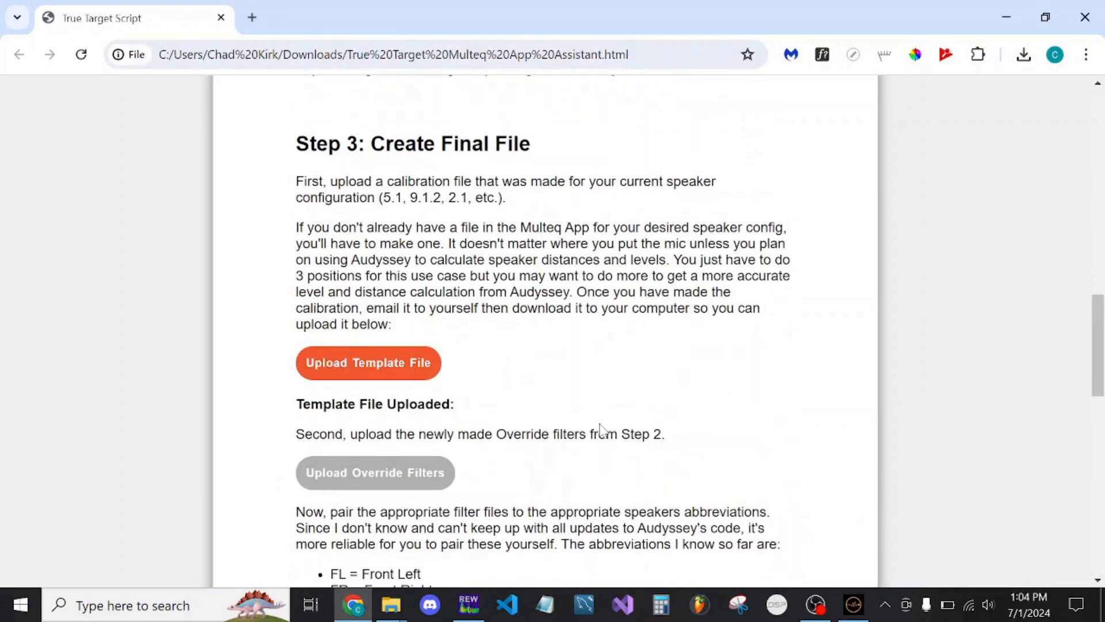
pyautogui.scroll(6, 601, 429)
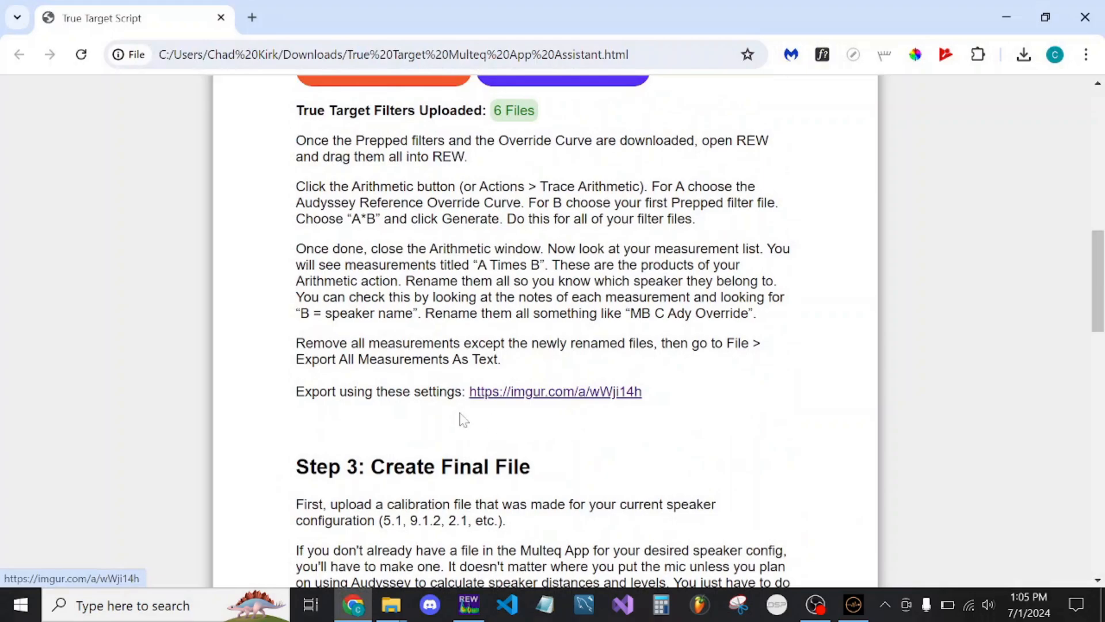
pyautogui.scroll(-6, 464, 421)
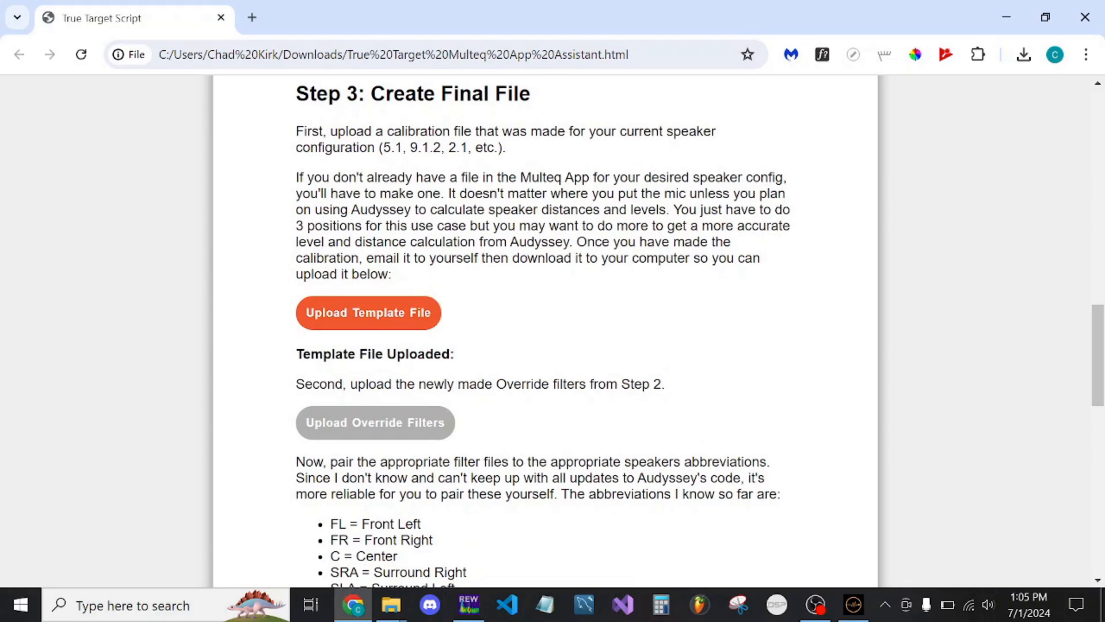
pyautogui.moveTo(378, 147); pyautogui.dragTo(516, 154)
pyautogui.click(517, 154)
pyautogui.click(407, 324)
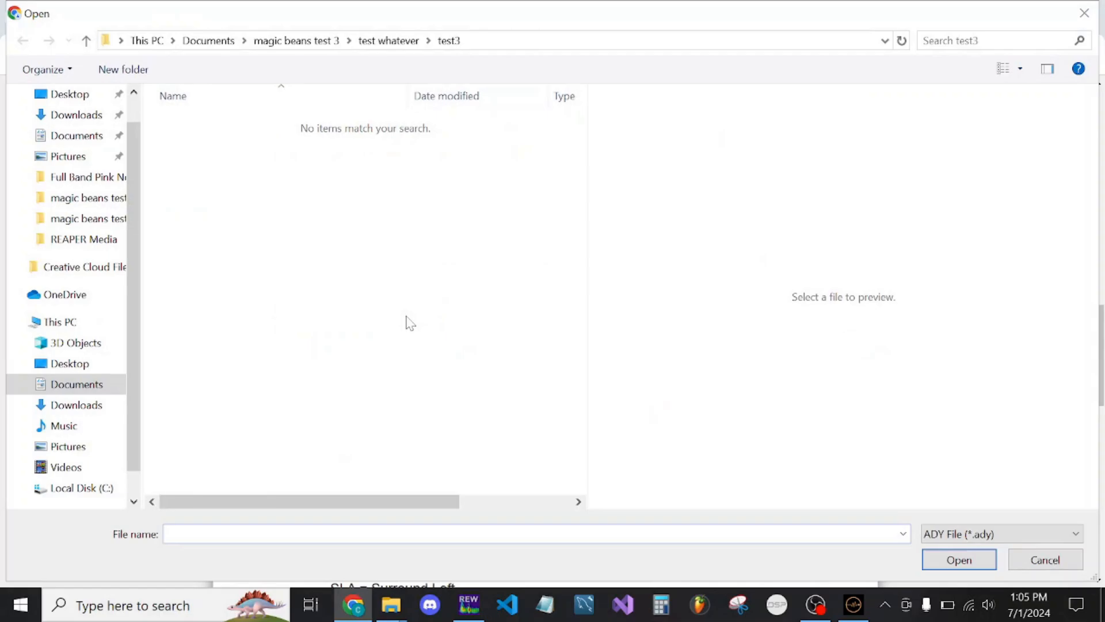
pyautogui.click(76, 116)
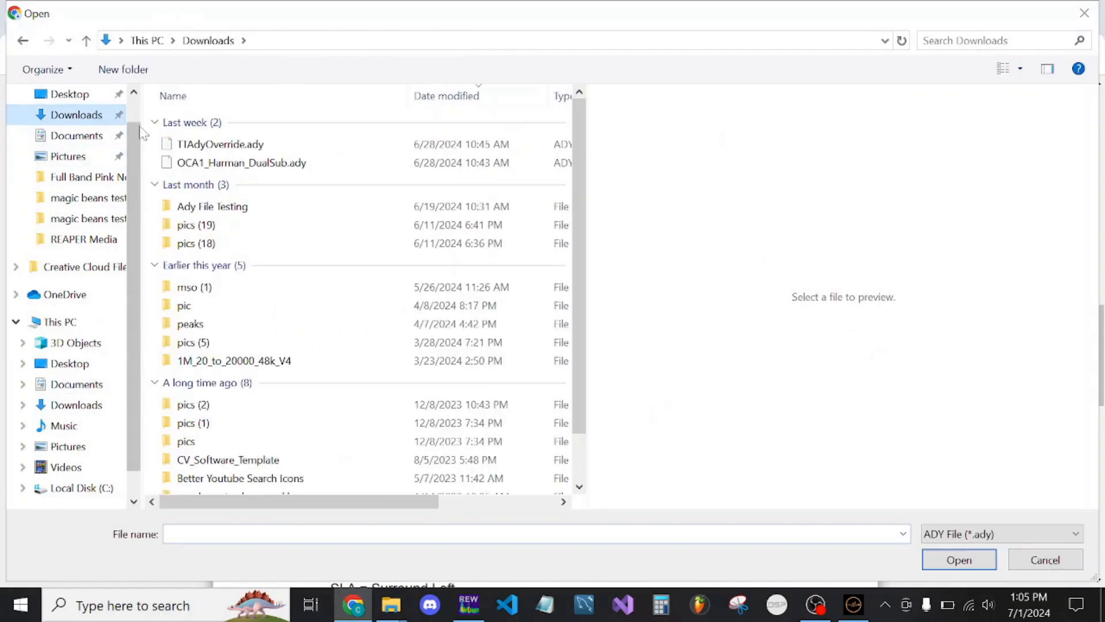
pyautogui.click(289, 167)
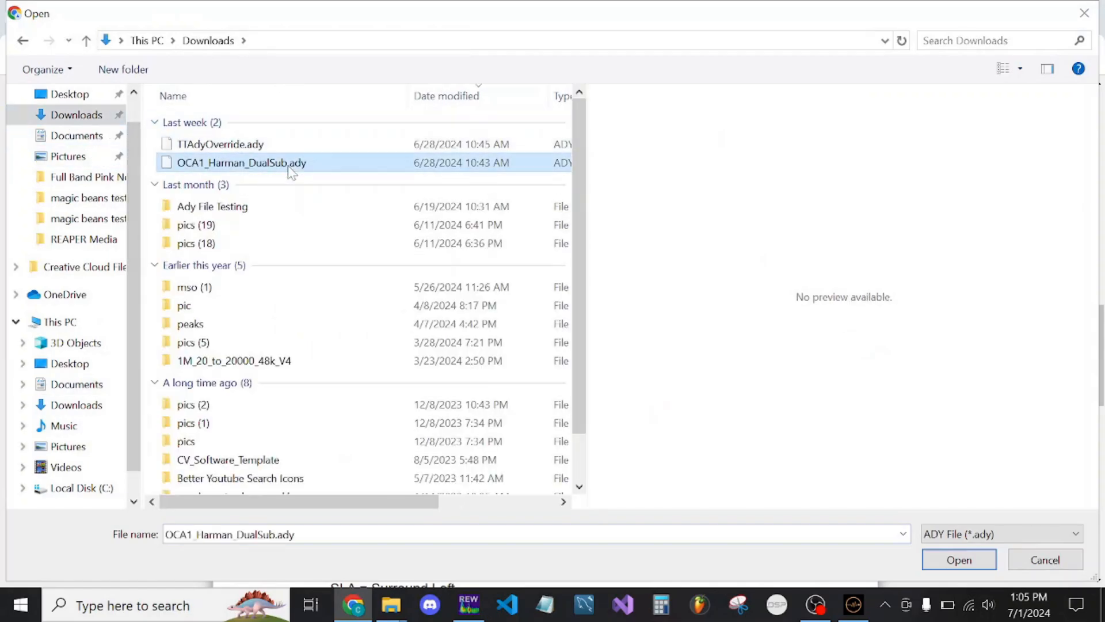
pyautogui.doubleClick(289, 167)
# Upload all filter text files from the "override filters" folder in magic beans test 3 > test whatever as the override filters
pyautogui.scroll(-4, 674, 335)
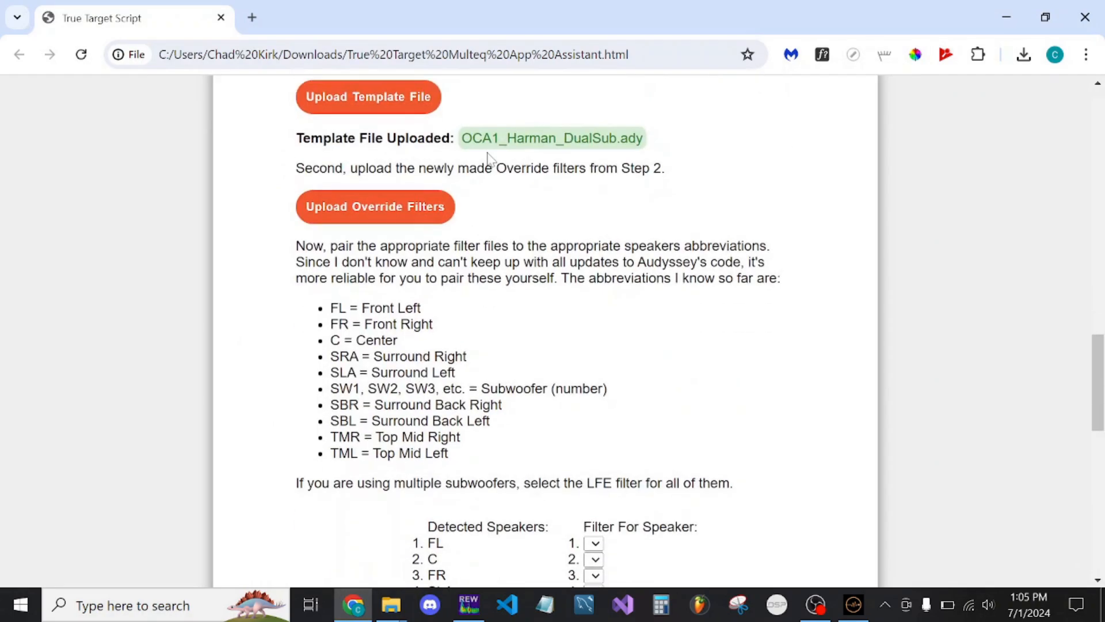
pyautogui.scroll(-3, 614, 213)
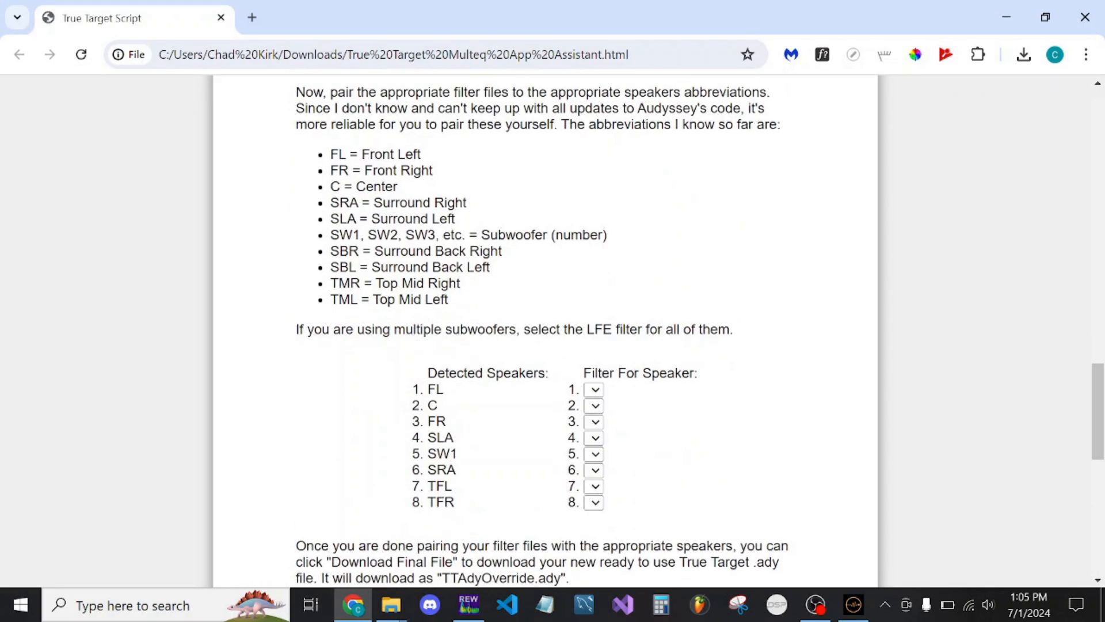
pyautogui.scroll(3, 379, 225)
pyautogui.click(379, 226)
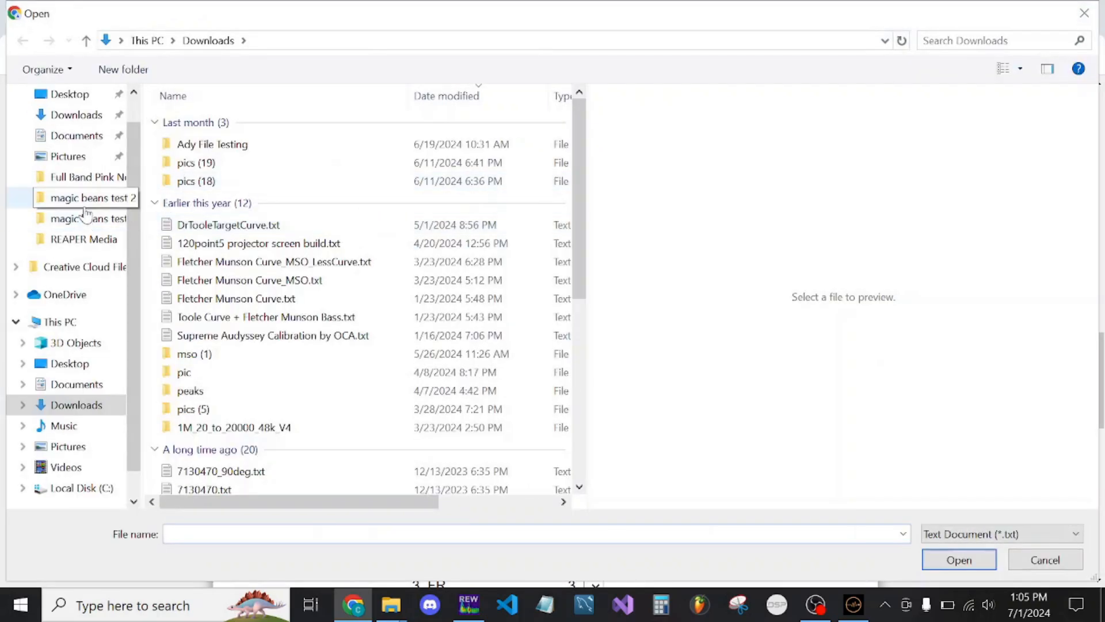
pyautogui.click(92, 218)
pyautogui.doubleClick(221, 123)
pyautogui.doubleClick(222, 122)
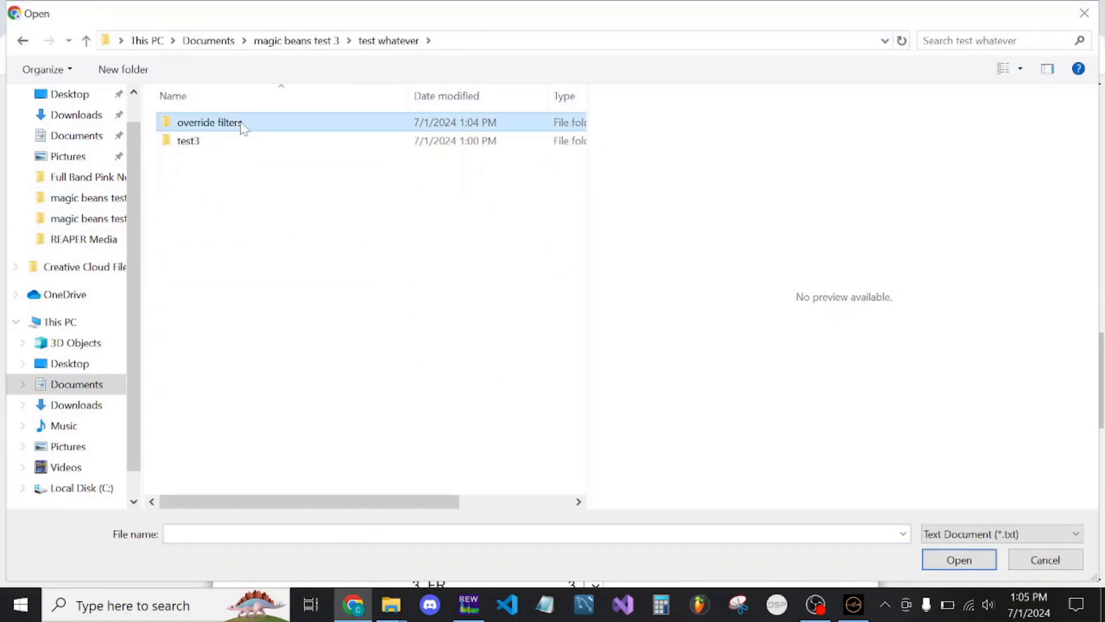
pyautogui.moveTo(256, 246); pyautogui.dragTo(291, 123)
pyautogui.press('Return')
pyautogui.scroll(-5, 563, 376)
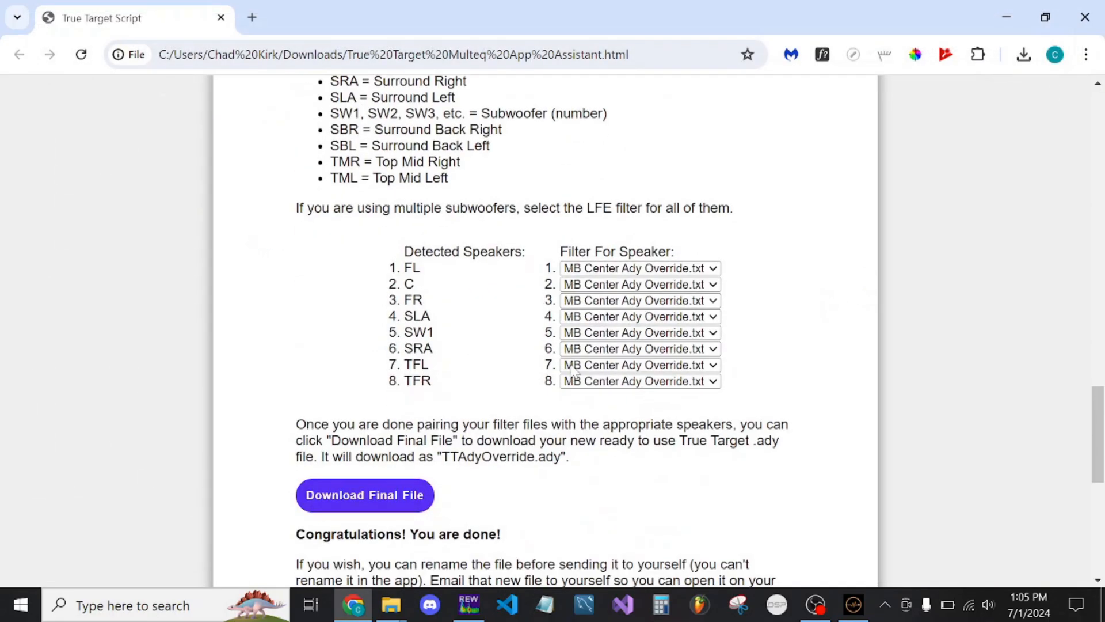
# Pair FL with MB FL Ady Override.txt, C with MB Center Ady Override.txt, and FR with MB FR Ady Override.txt
pyautogui.scroll(1, 637, 273)
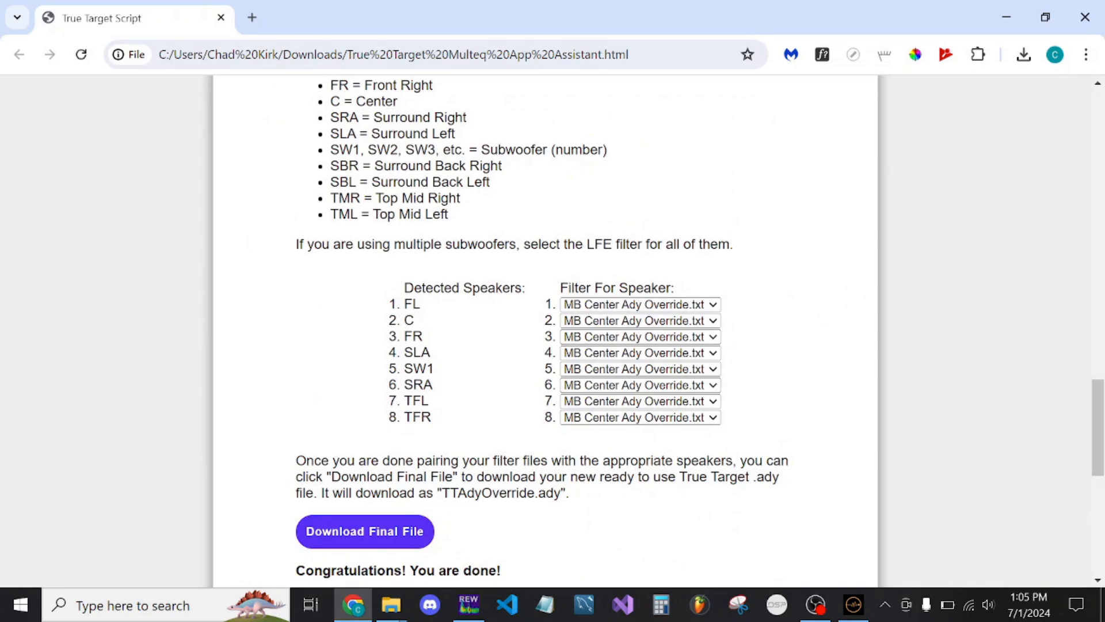
pyautogui.click(589, 305)
pyautogui.click(592, 334)
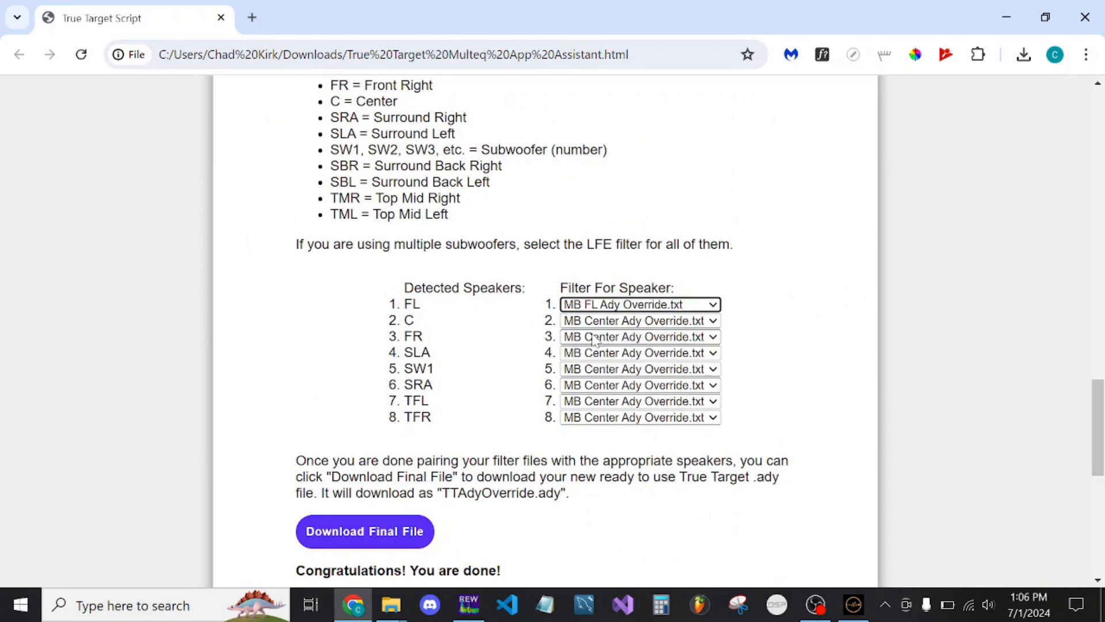
pyautogui.click(598, 324)
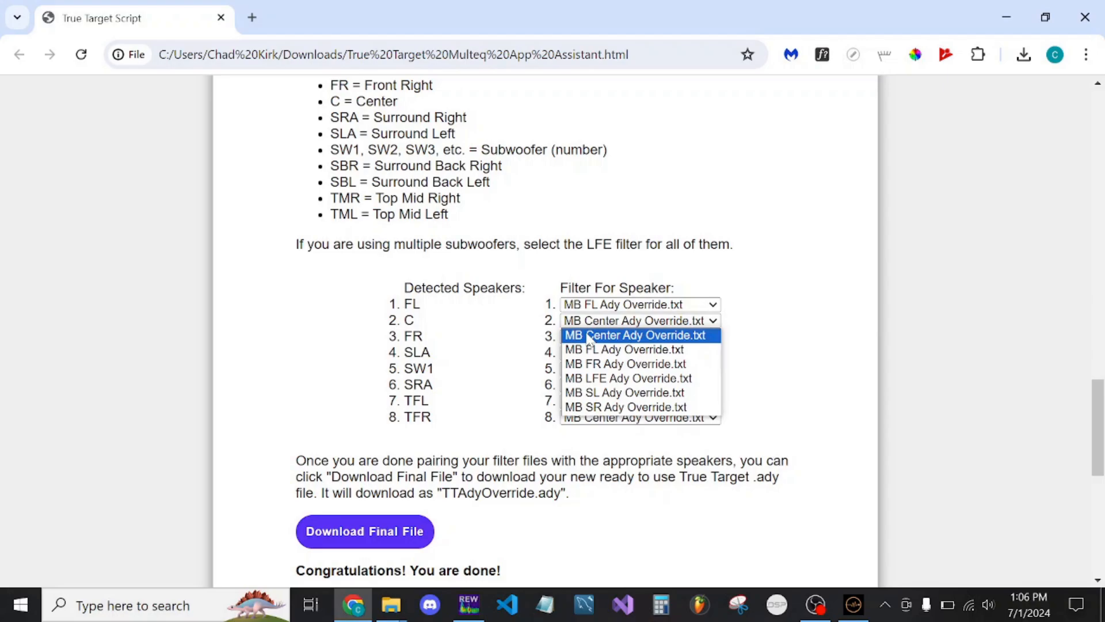
pyautogui.click(590, 337)
pyautogui.click(596, 337)
pyautogui.click(599, 379)
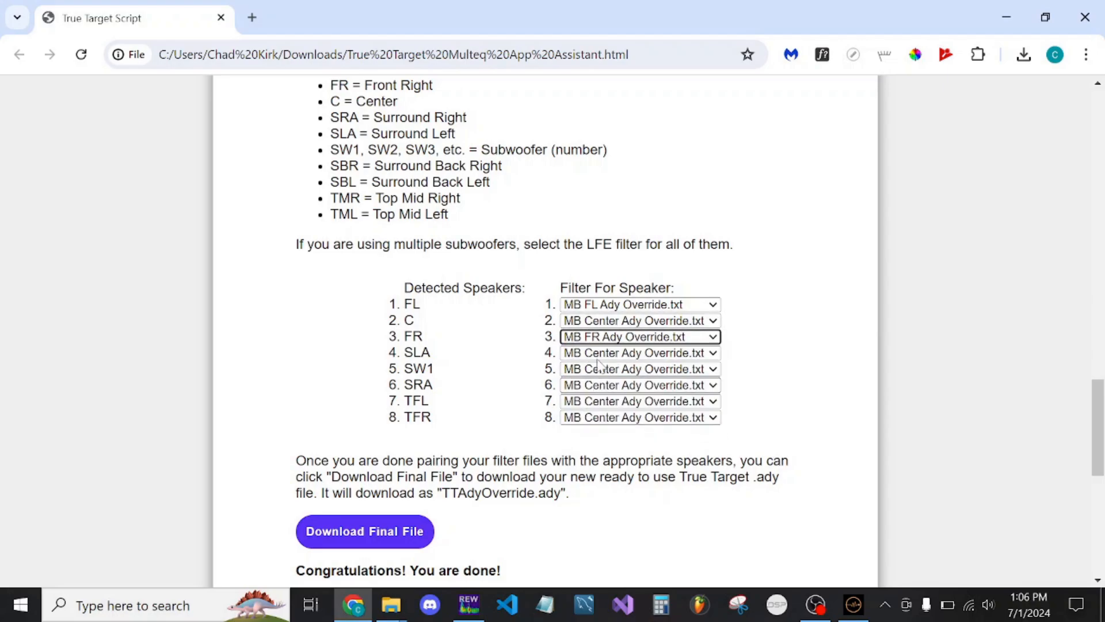
# Pair SLA with MB SL Ady Override.txt, SW1 with MB LFE Ady Override.txt, and SRA with MB SR Ady Override.txt
pyautogui.click(600, 353)
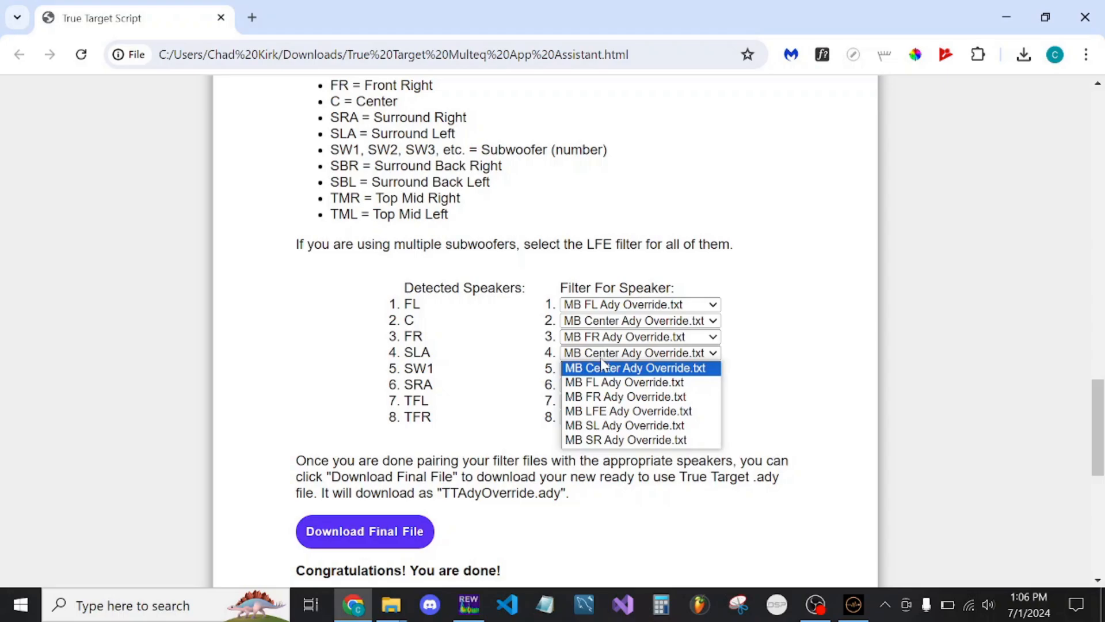
pyautogui.click(610, 425)
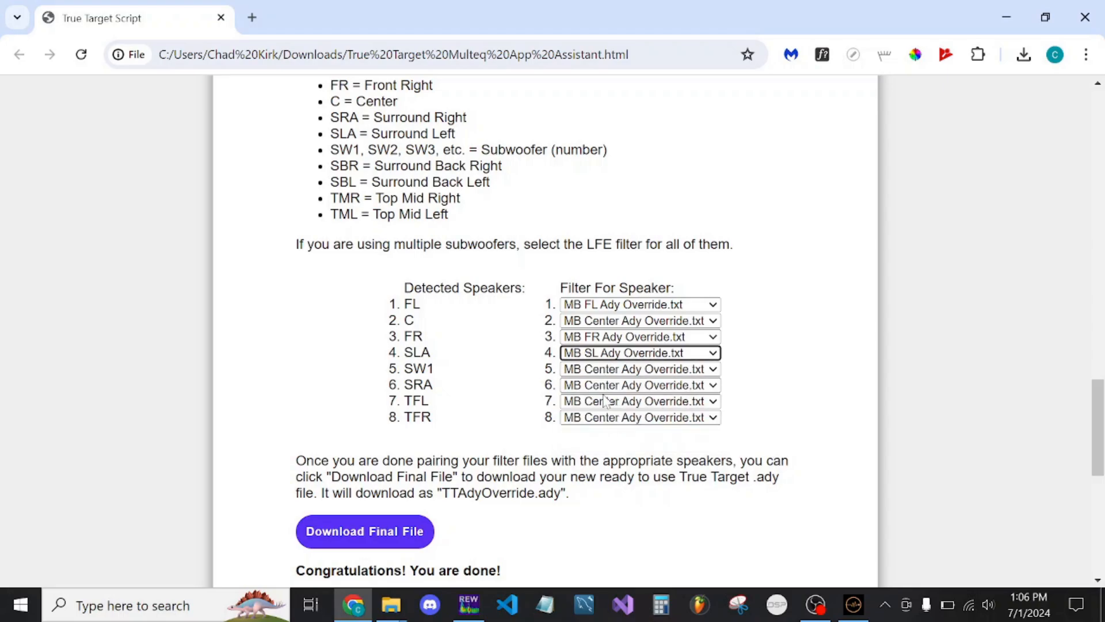
pyautogui.click(589, 370)
pyautogui.click(579, 427)
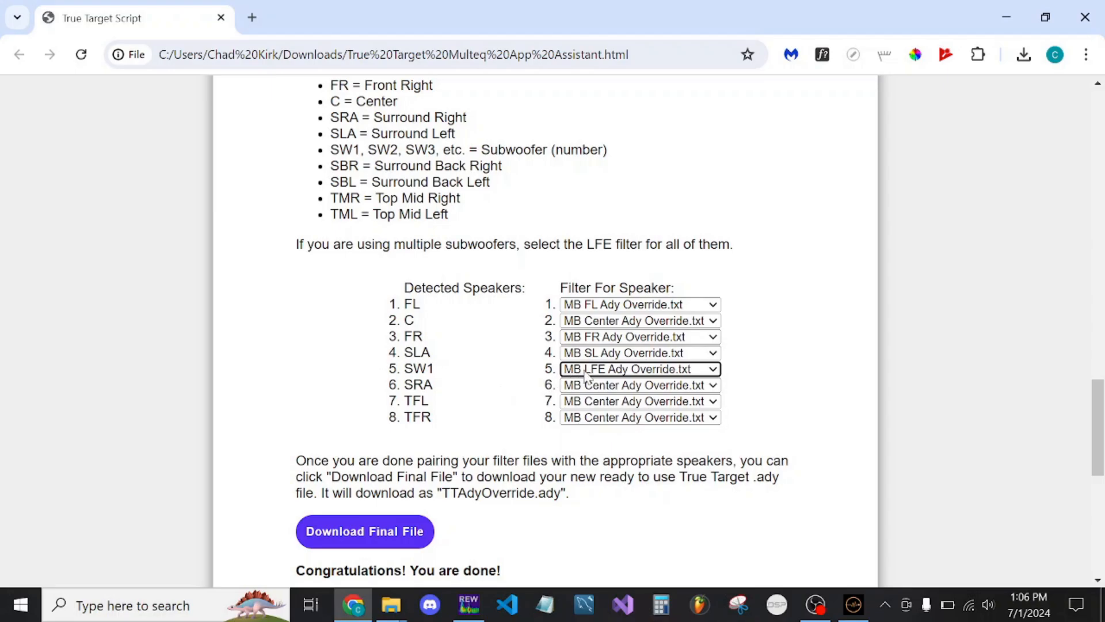
pyautogui.scroll(2, 586, 373)
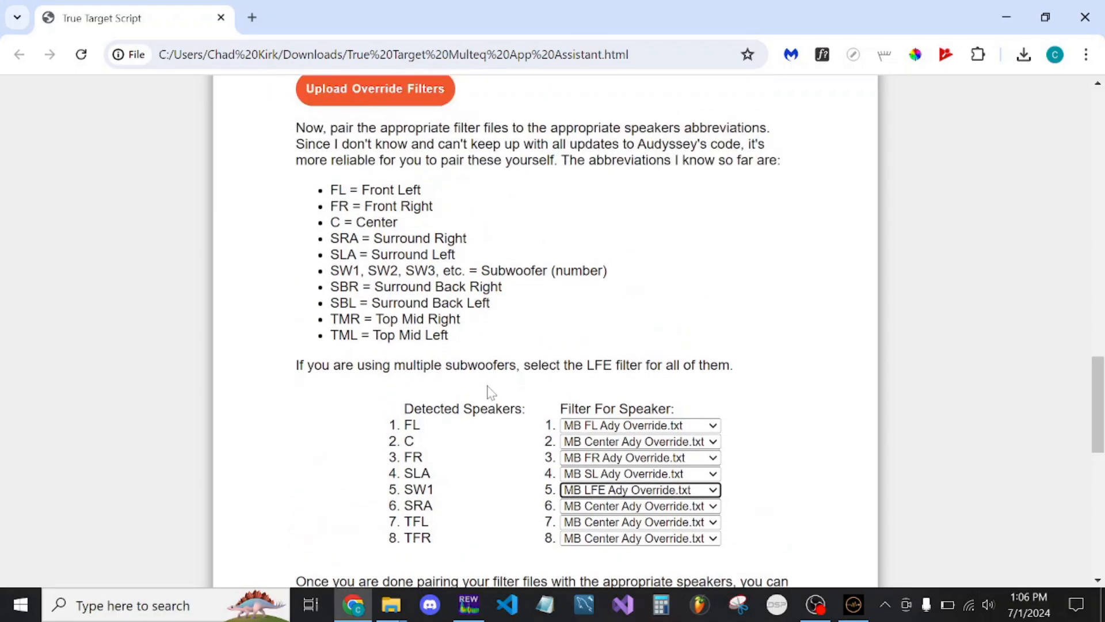
pyautogui.scroll(-3, 490, 392)
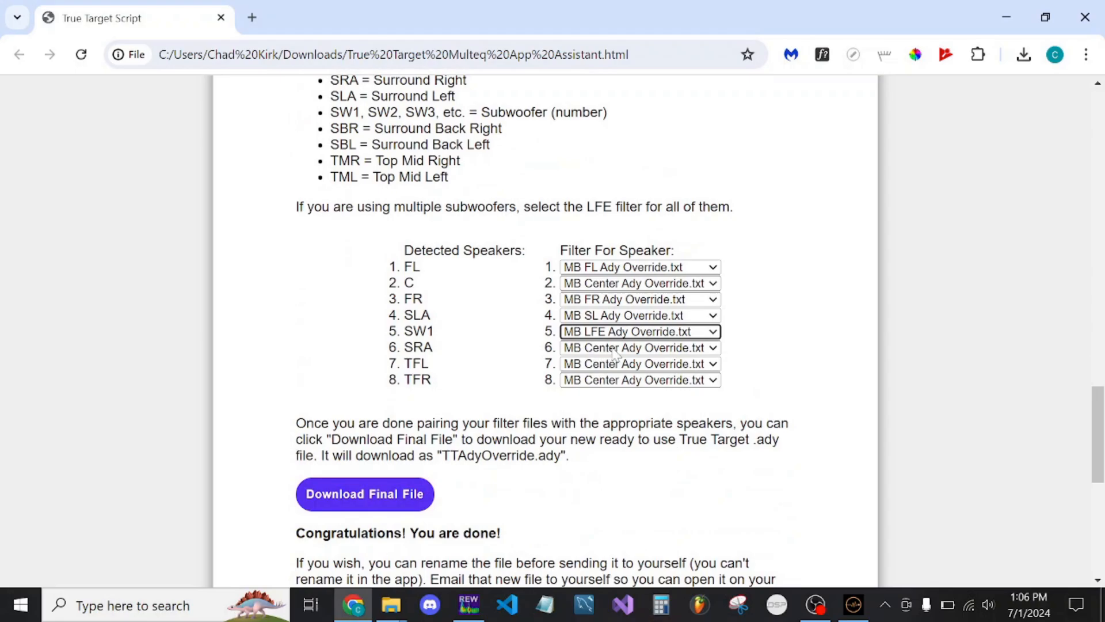
pyautogui.click(614, 351)
pyautogui.click(628, 439)
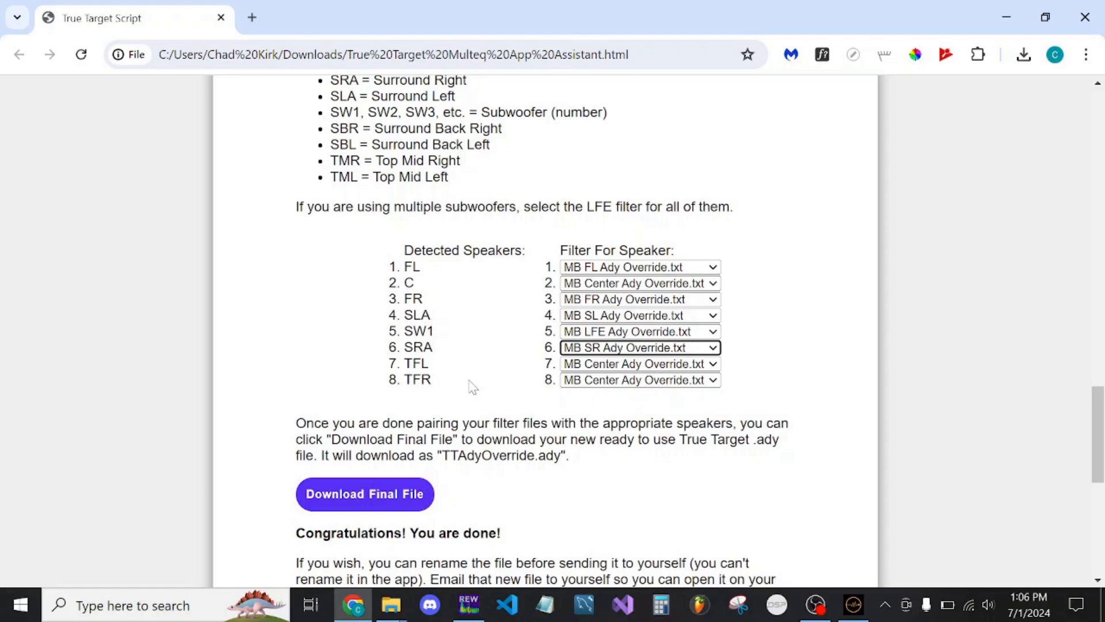
# Keep MB Center Ady Override.txt as the filter for TFL and TFR, and review the list of detected speakers
pyautogui.scroll(-2, 469, 387)
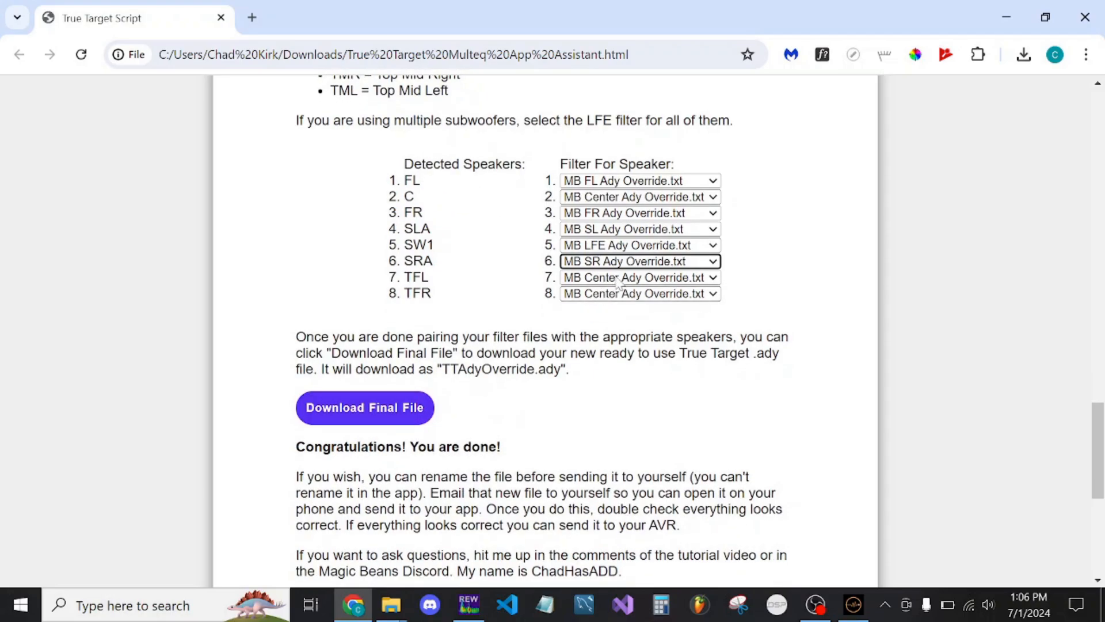
pyautogui.click(617, 279)
pyautogui.click(617, 281)
pyautogui.click(613, 294)
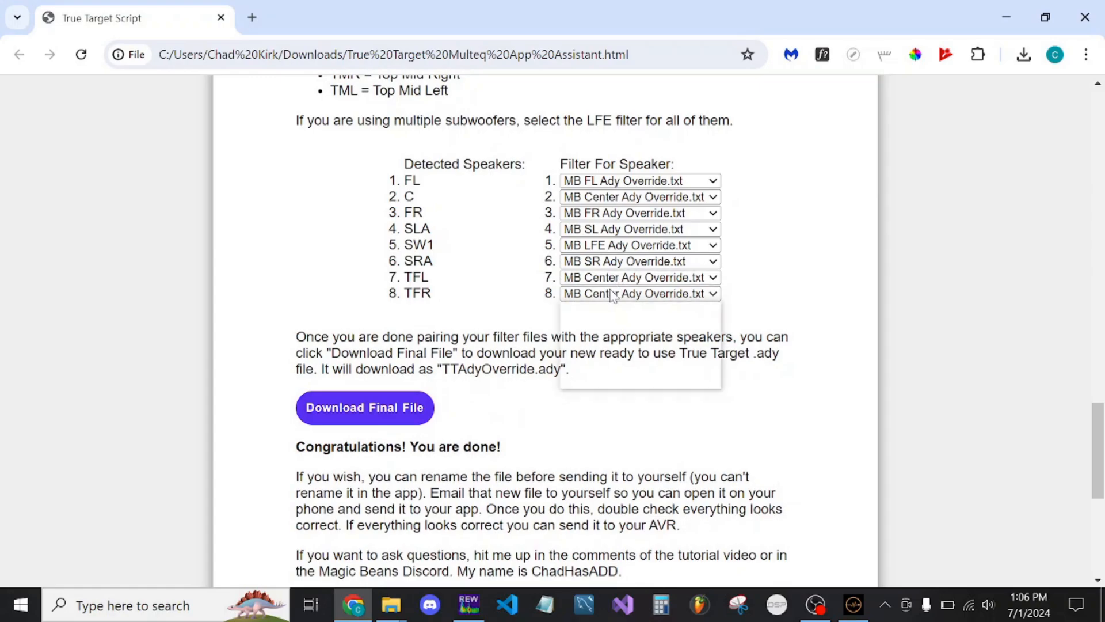
pyautogui.click(614, 294)
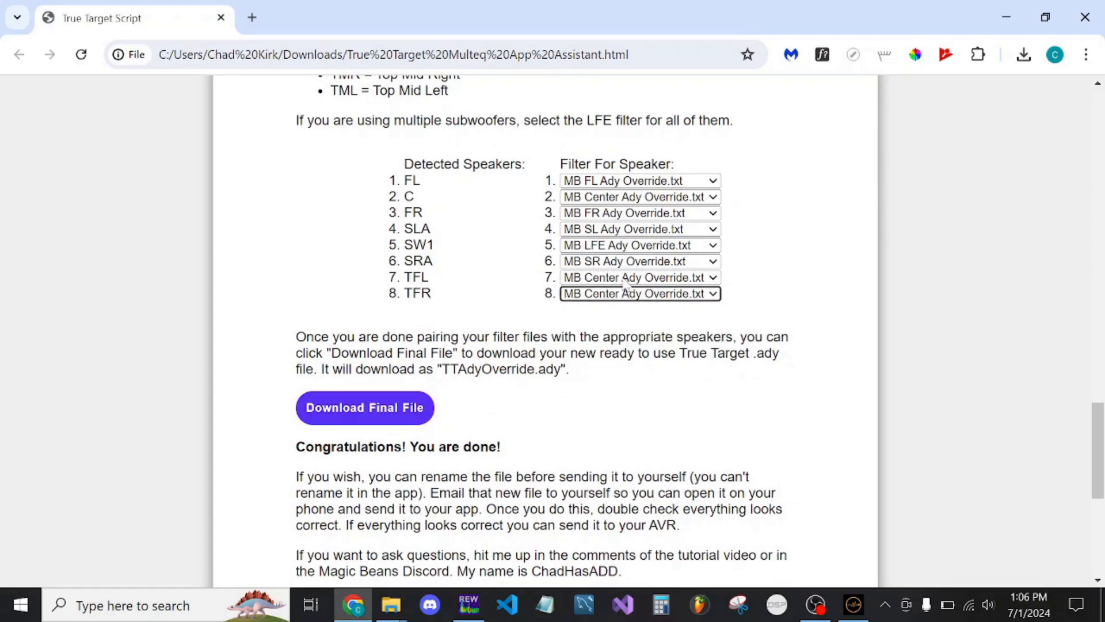
pyautogui.click(487, 223)
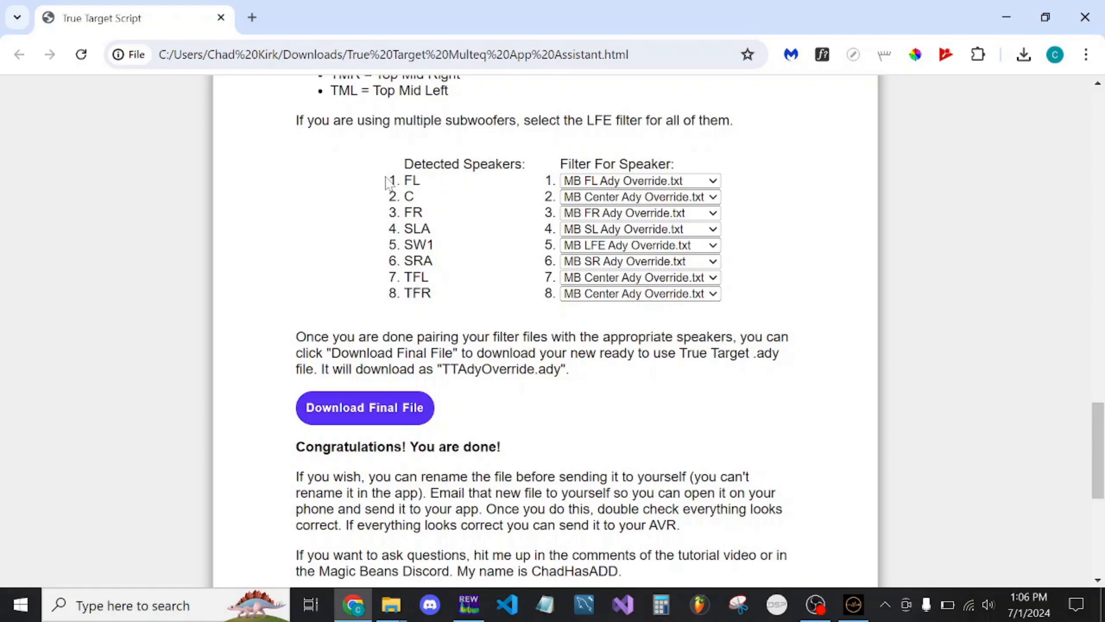
pyautogui.moveTo(385, 183); pyautogui.dragTo(461, 302)
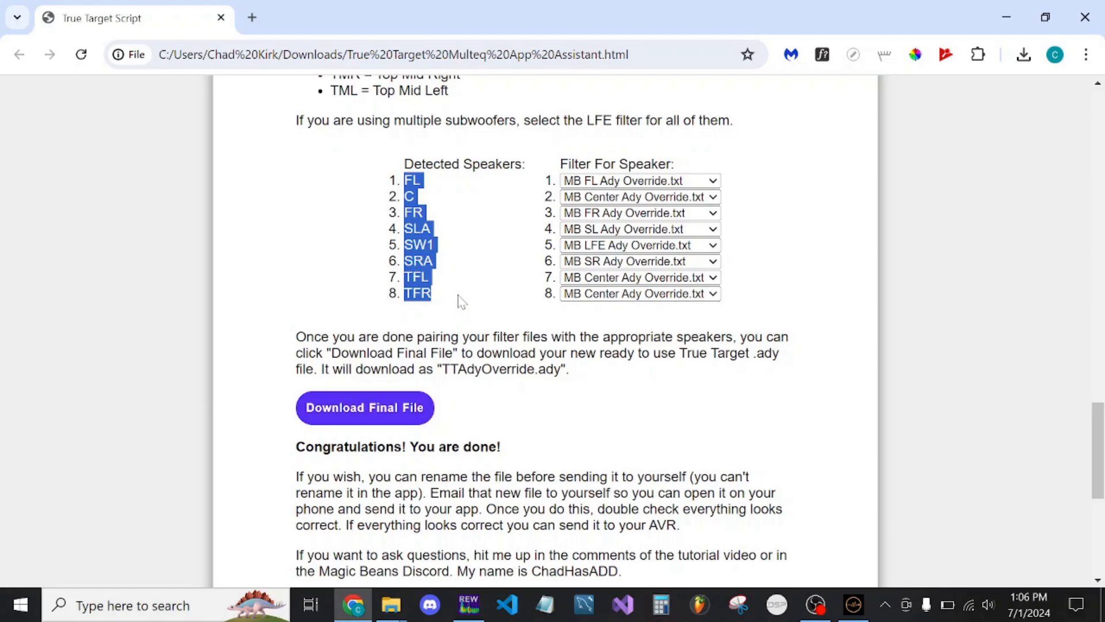
pyautogui.click(461, 302)
# Download the final .ady file and show it in its Downloads folder
pyautogui.scroll(-2, 401, 277)
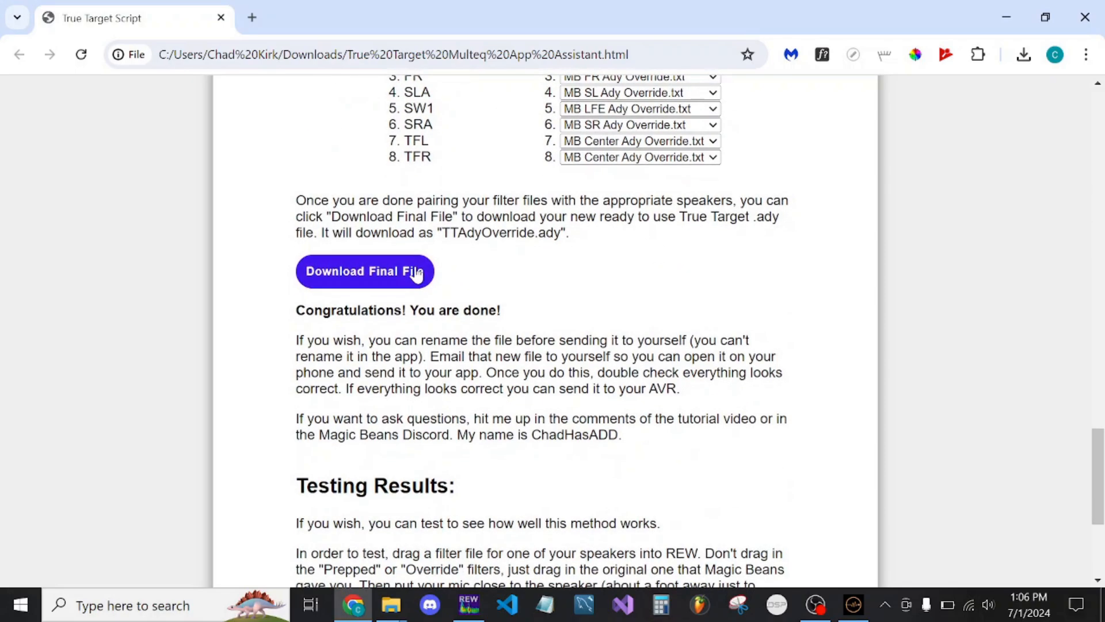
pyautogui.click(401, 277)
pyautogui.click(1023, 56)
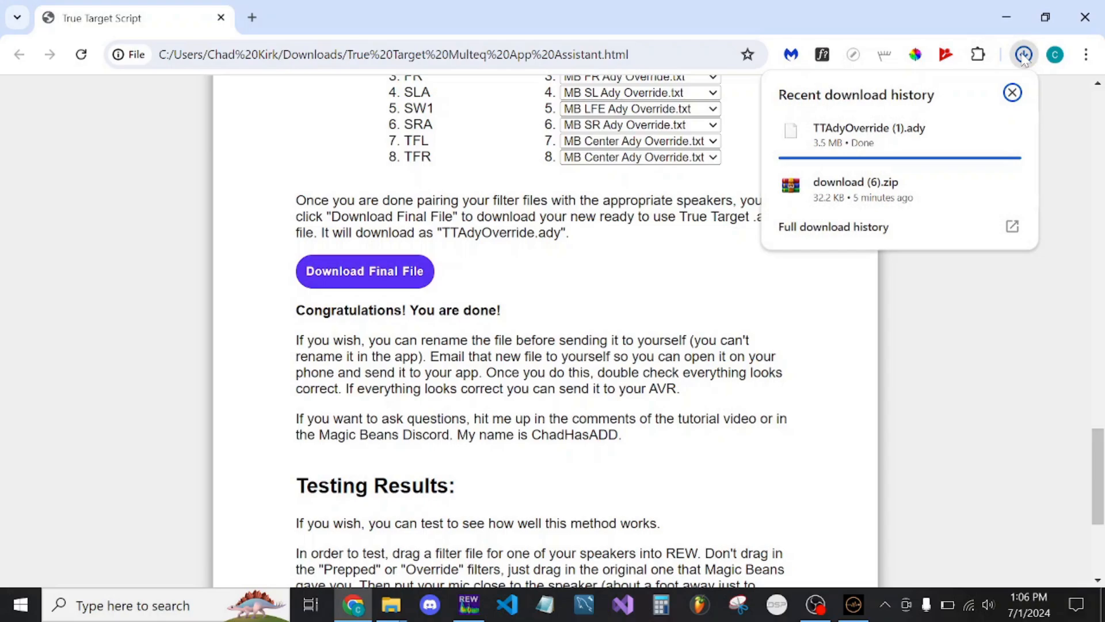
pyautogui.moveTo(977, 135)
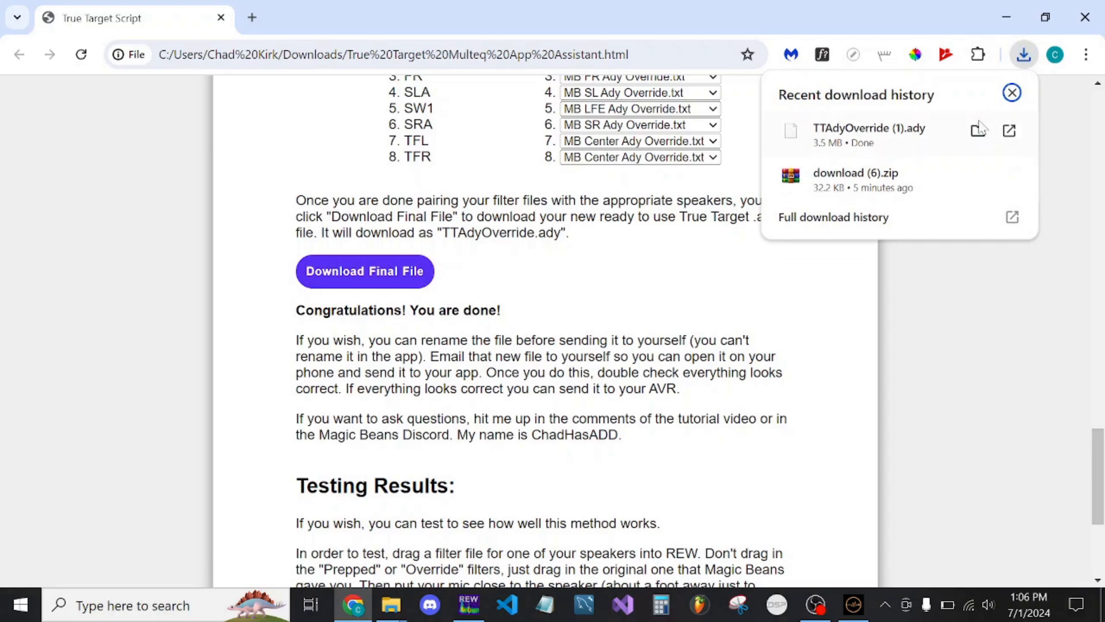
pyautogui.click(978, 131)
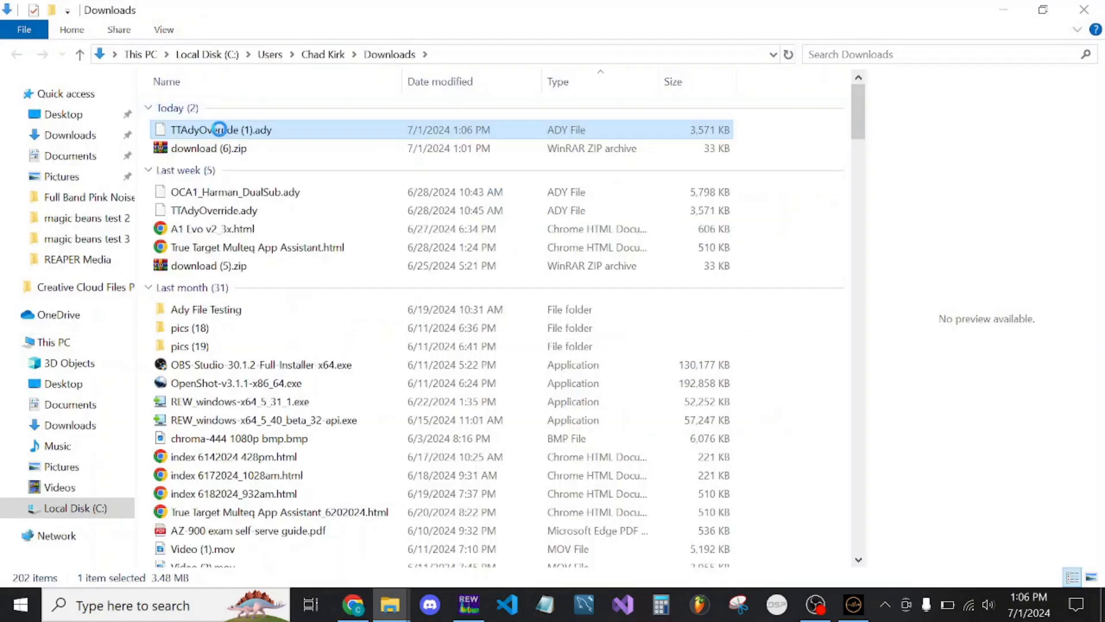
# Rename the downloaded TTAdyOverride (1).ady to "Whatever Test.ady" and close the Downloads window
pyautogui.rightClick(218, 129)
pyautogui.click(266, 471)
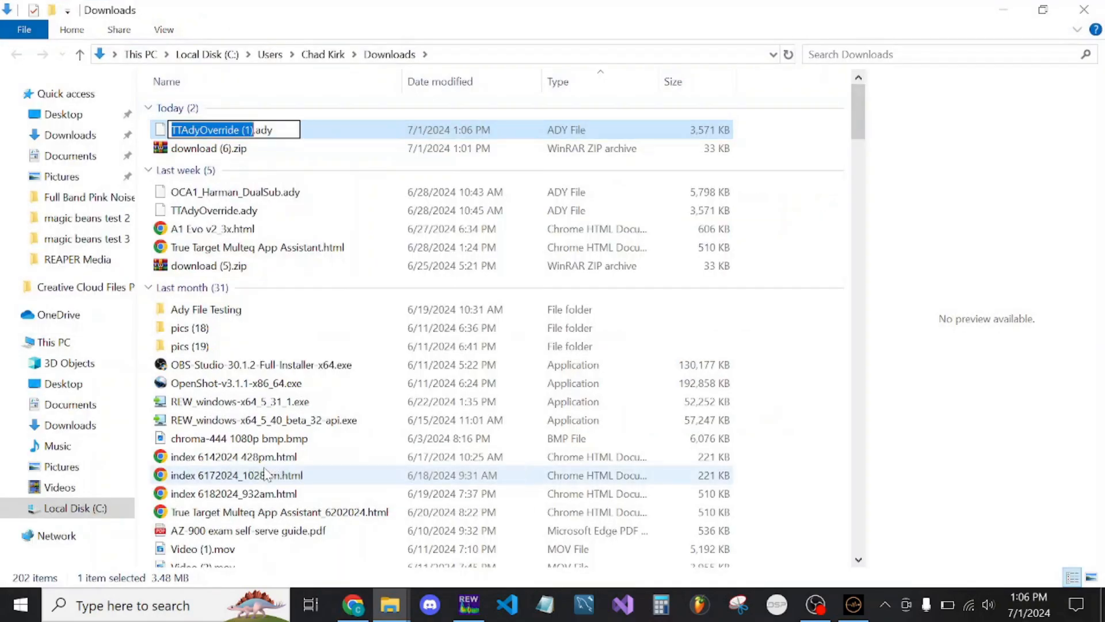
pyautogui.write('Whatever Tes')
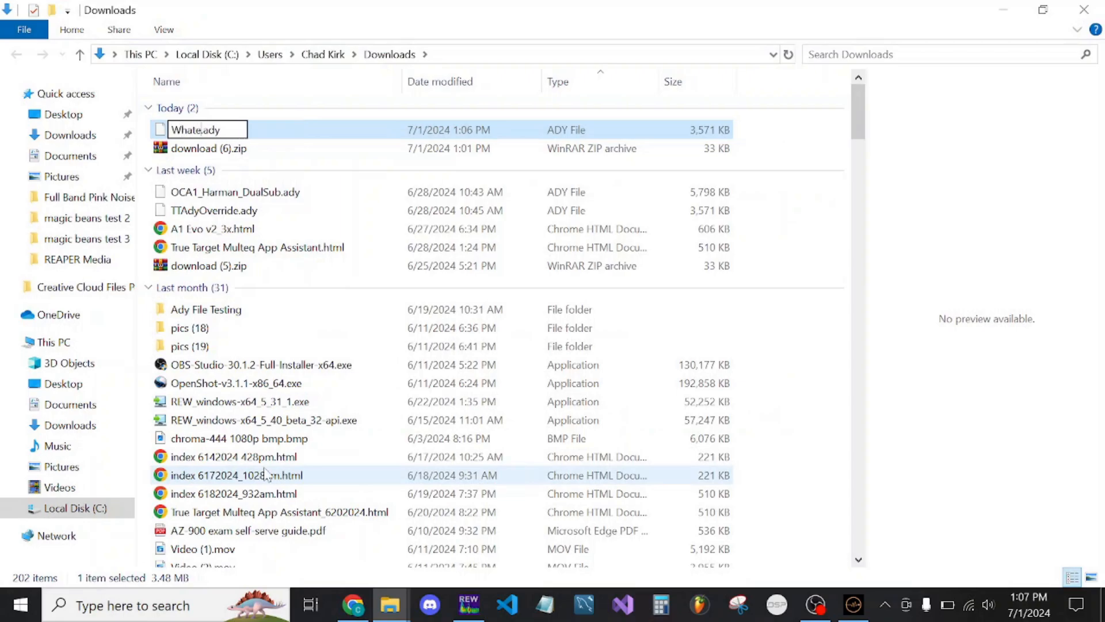
pyautogui.write('t')
pyautogui.press('Return')
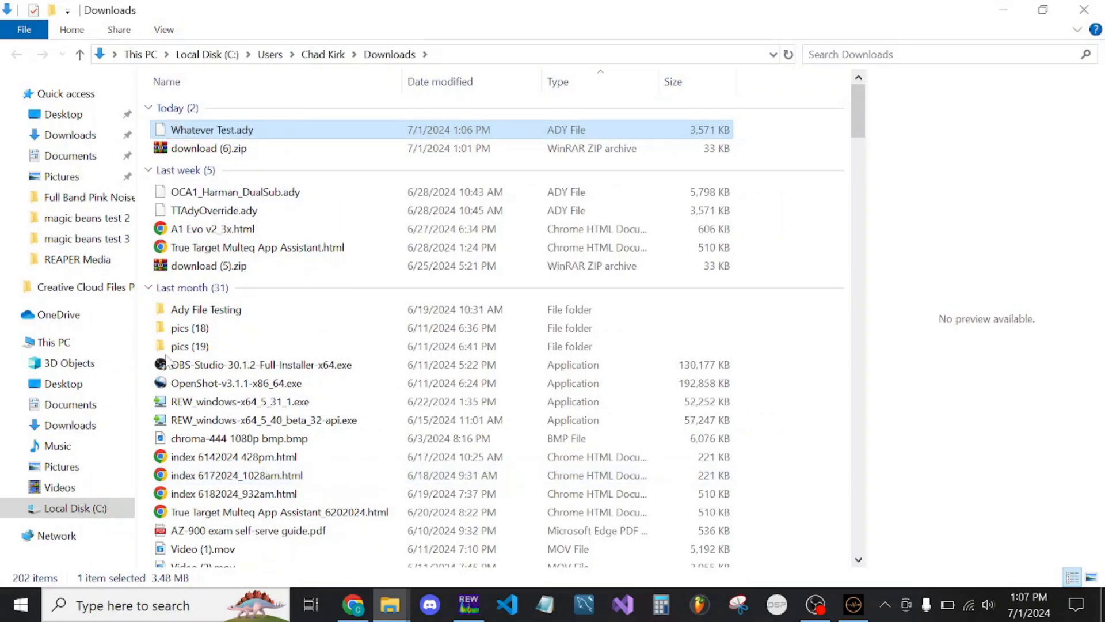
pyautogui.click(1084, 12)
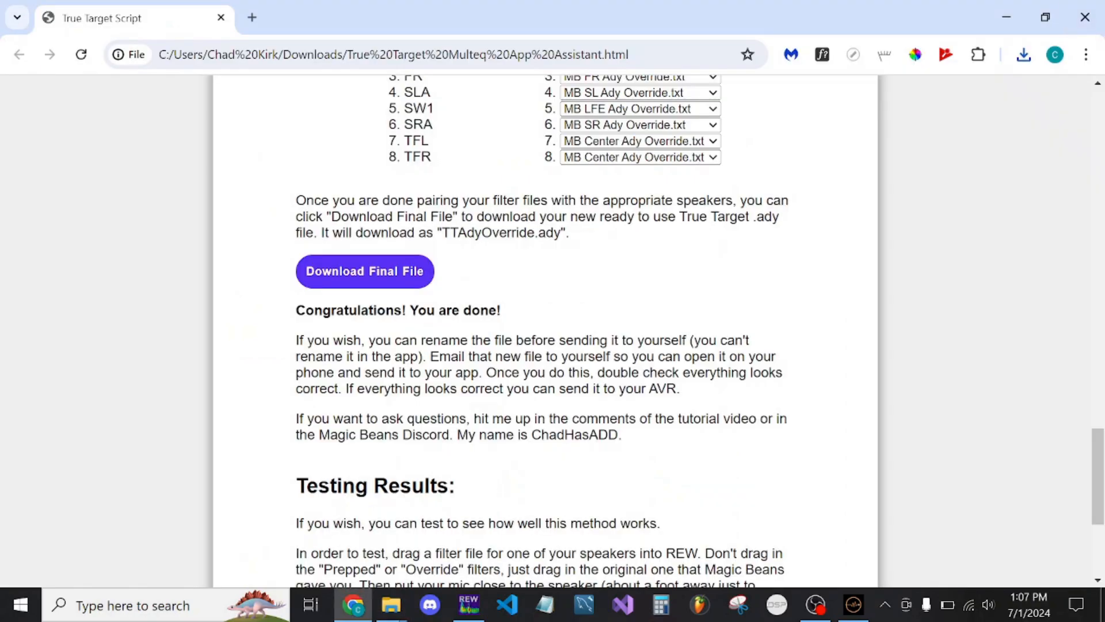
# Read the Testing Results instructions, including the Trace Arithmetic "[A] / [B]" comparison of the two measurements
pyautogui.scroll(-4, 544, 331)
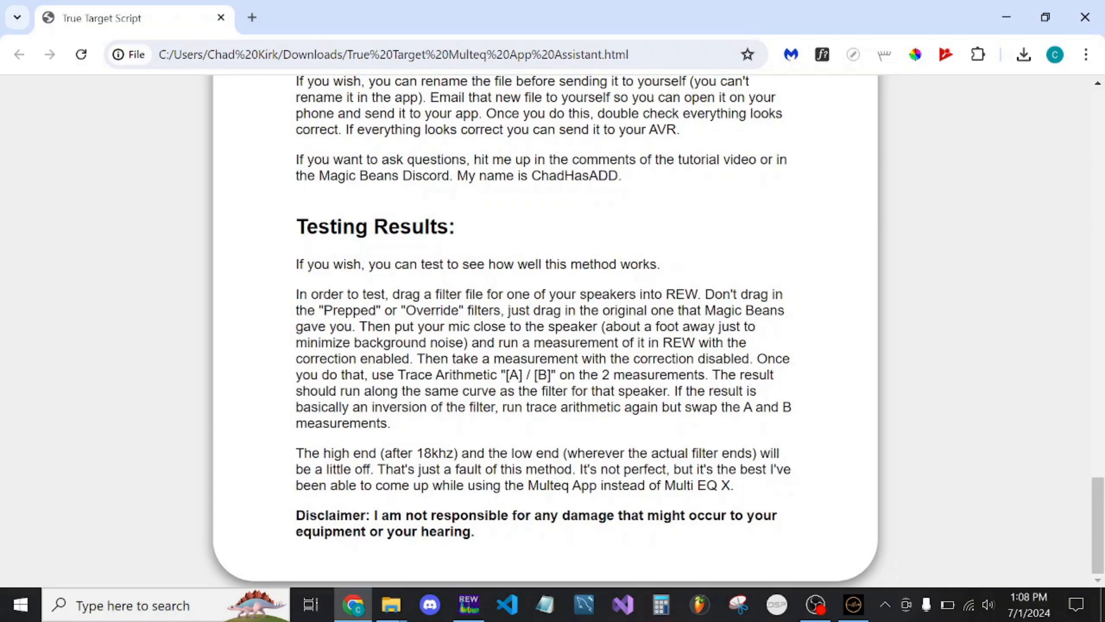
pyautogui.moveTo(291, 226); pyautogui.dragTo(498, 343)
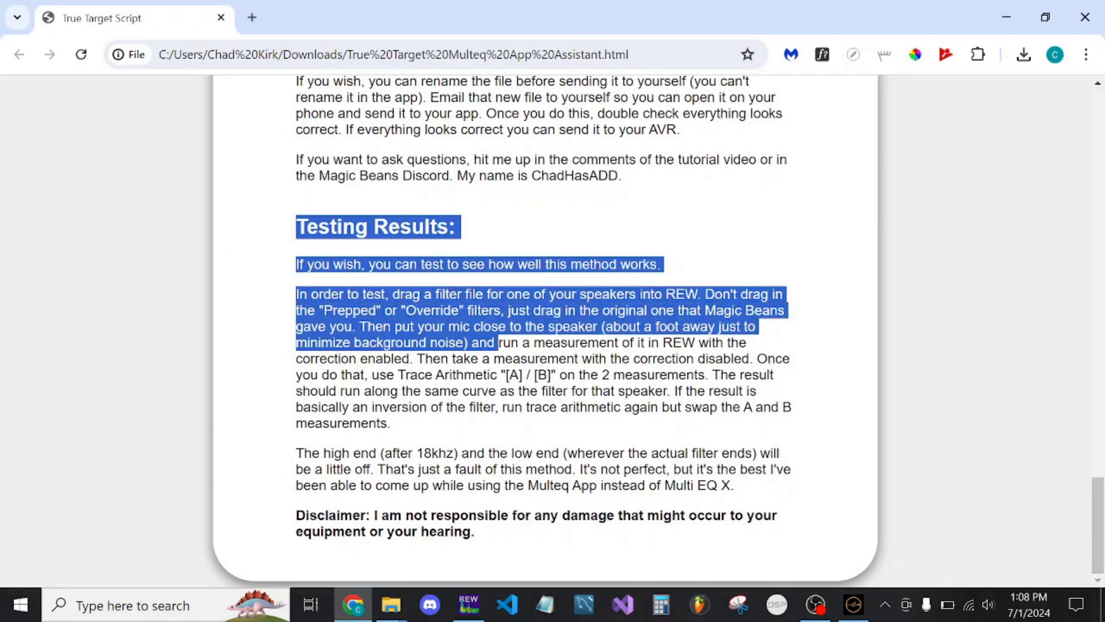
pyautogui.click(499, 343)
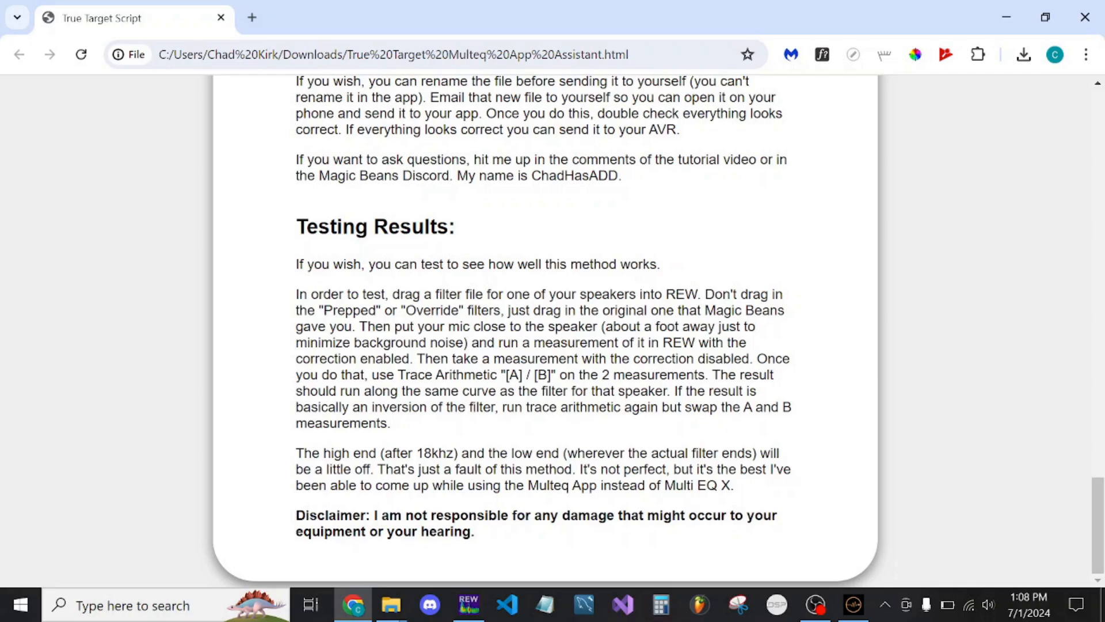
pyautogui.moveTo(397, 375)
pyautogui.mouseDown()
pyautogui.moveTo(565, 359)
pyautogui.moveTo(556, 374)
pyautogui.mouseUp()
pyautogui.click(556, 376)
# Switch to File Explorer and preview the original Filters for Center.txt in Documents > magic beans test 3 > test3
pyautogui.moveTo(401, 608)
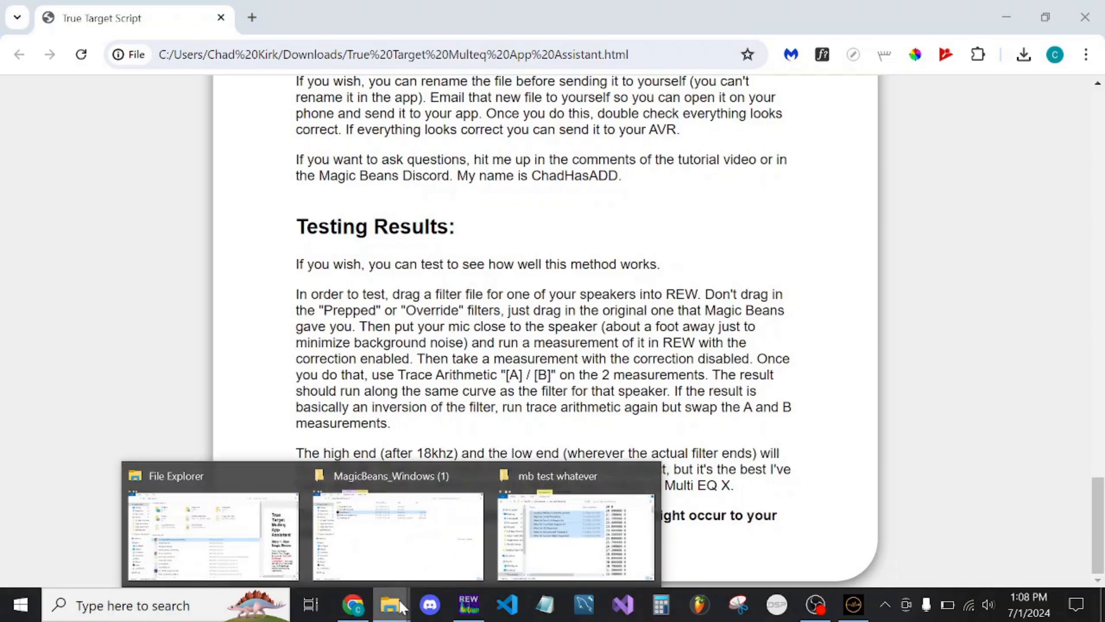
pyautogui.click(576, 535)
pyautogui.click(468, 84)
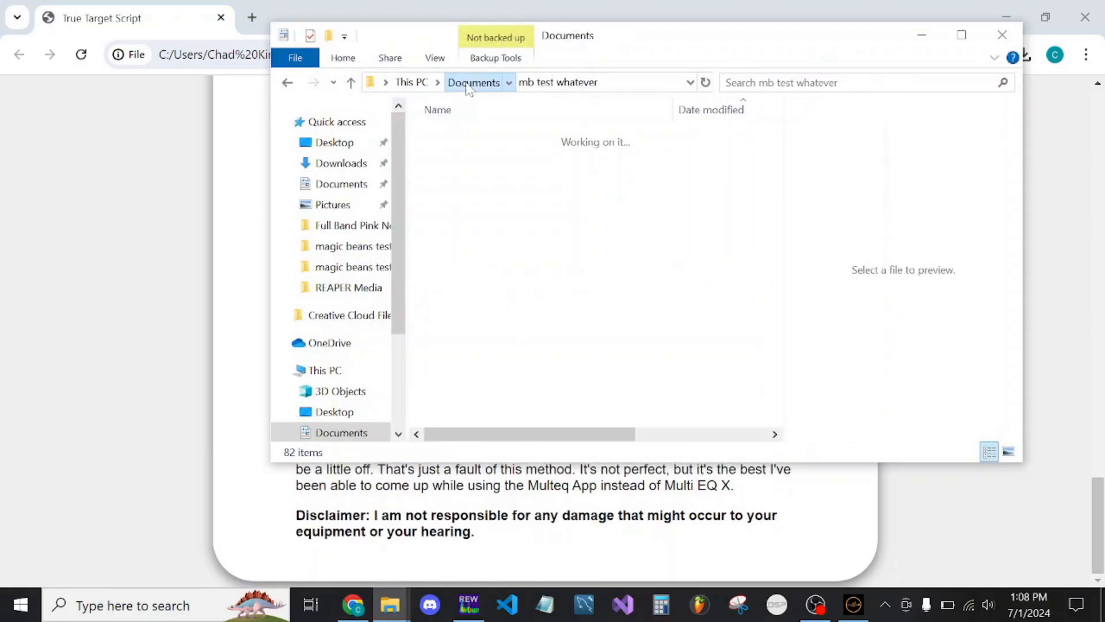
pyautogui.click(528, 399)
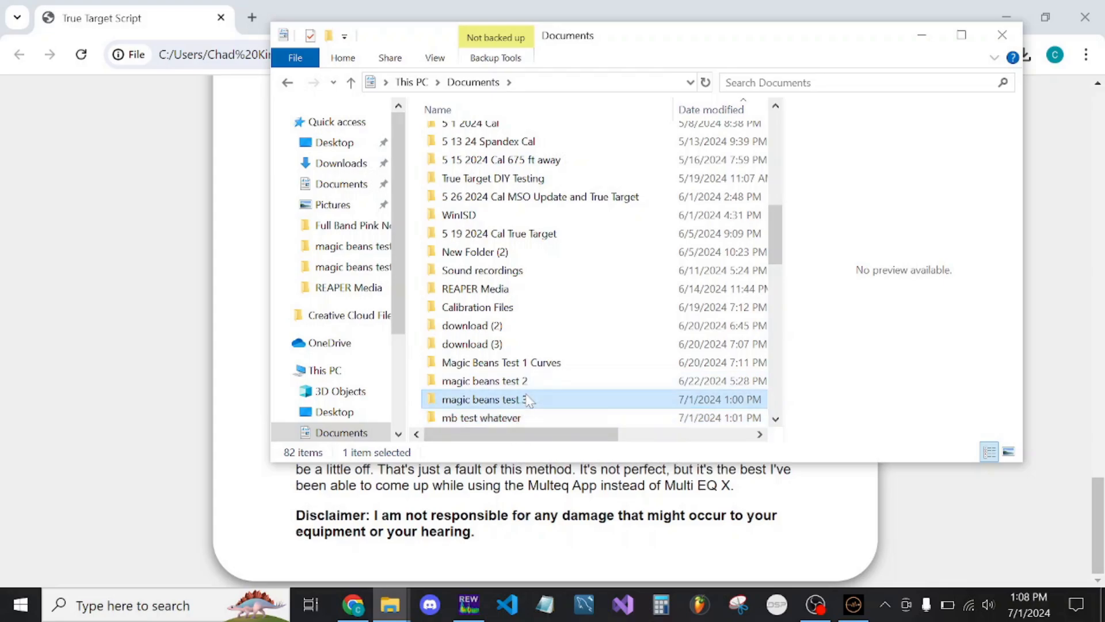
pyautogui.doubleClick(528, 399)
pyautogui.doubleClick(468, 153)
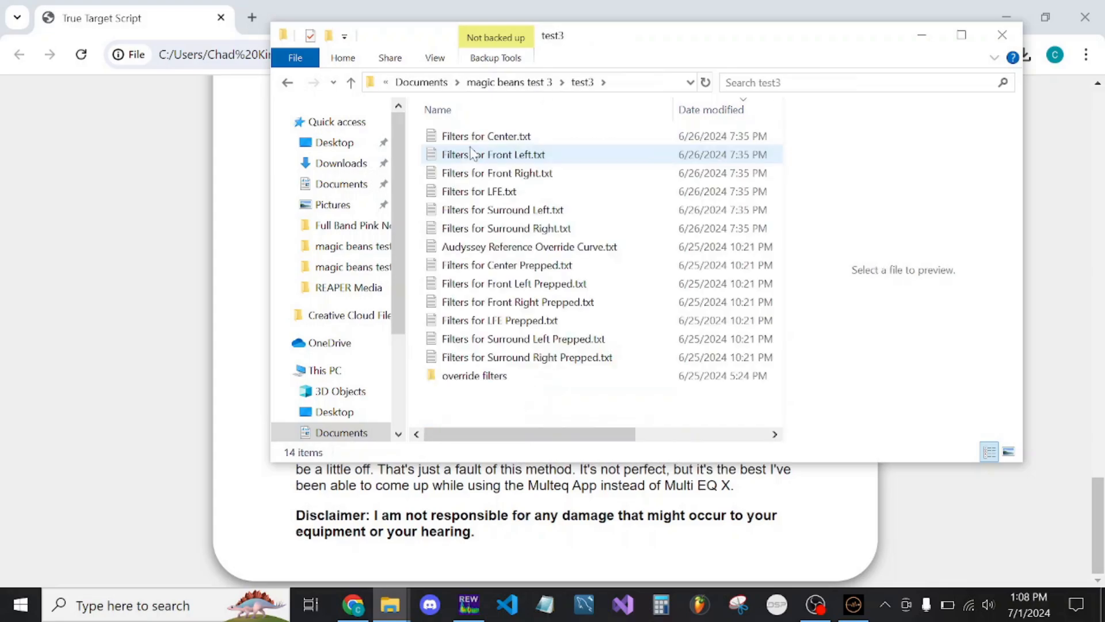
pyautogui.click(511, 139)
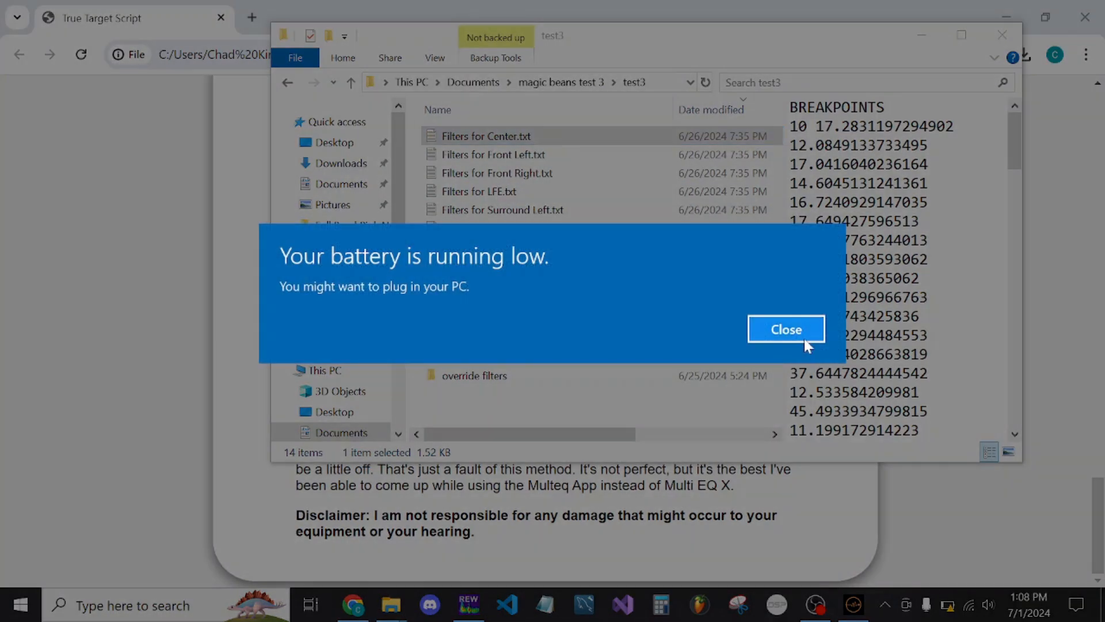
pyautogui.click(800, 335)
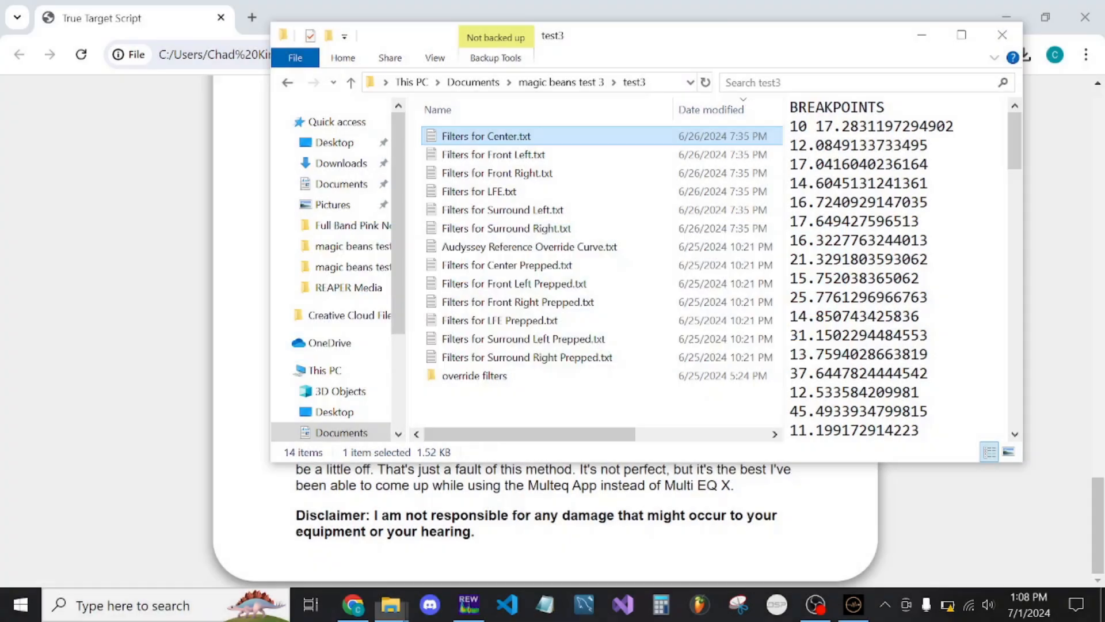
pyautogui.click(921, 35)
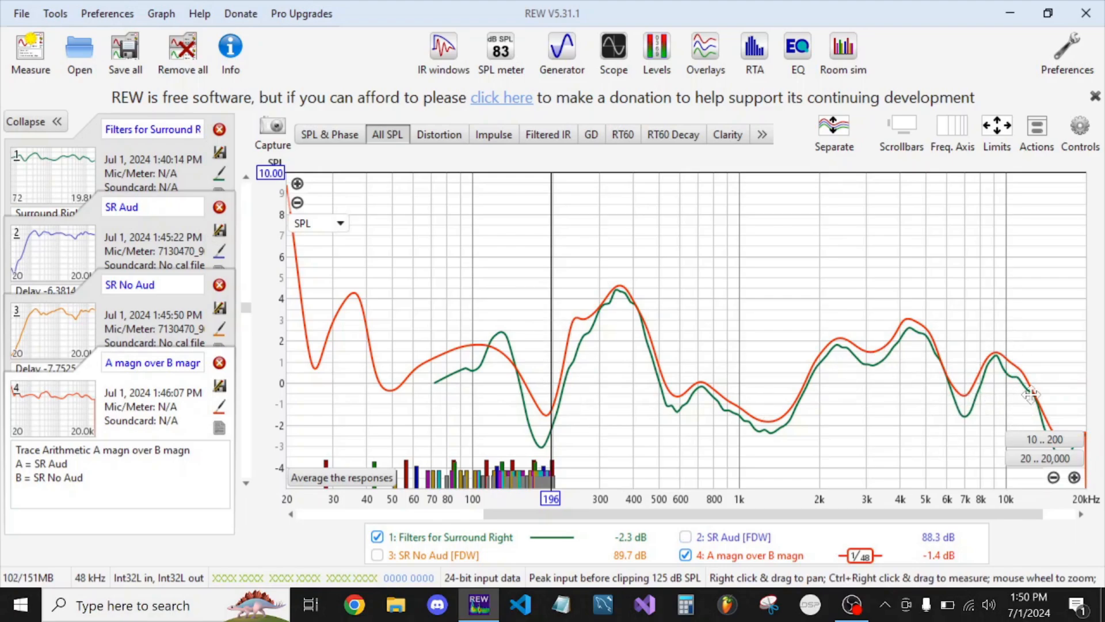
# In REW, compare the Filters for Surround Right and A magn over B magn traces at the high-frequency end and across the full range
pyautogui.moveTo(1031, 396); pyautogui.dragTo(864, 316)
pyautogui.scroll(8, 1052, 351)
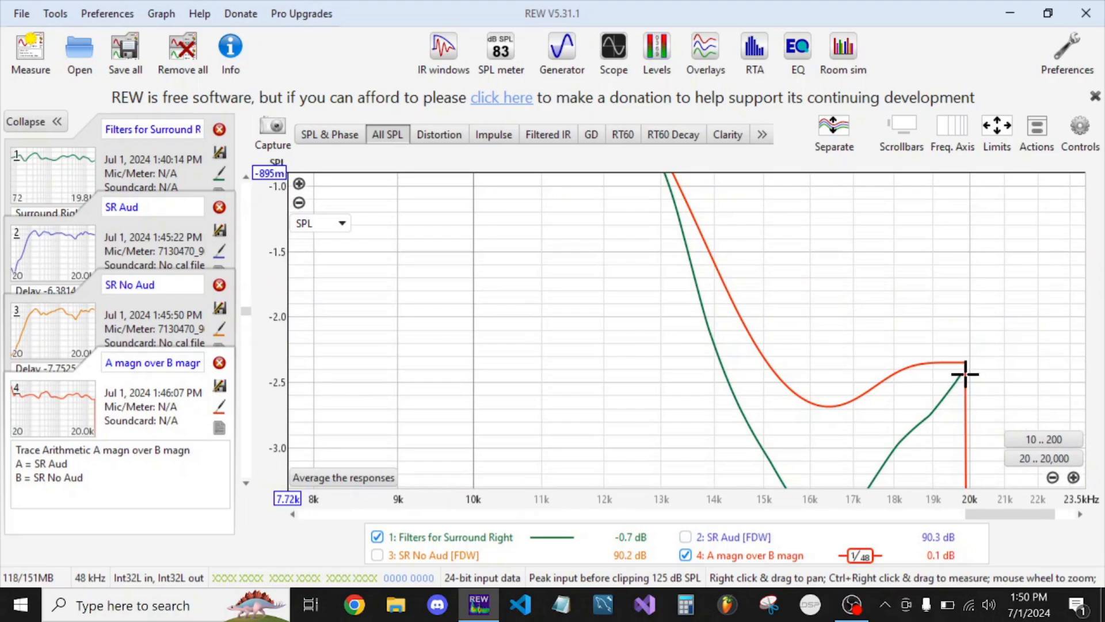
pyautogui.scroll(-10, 965, 374)
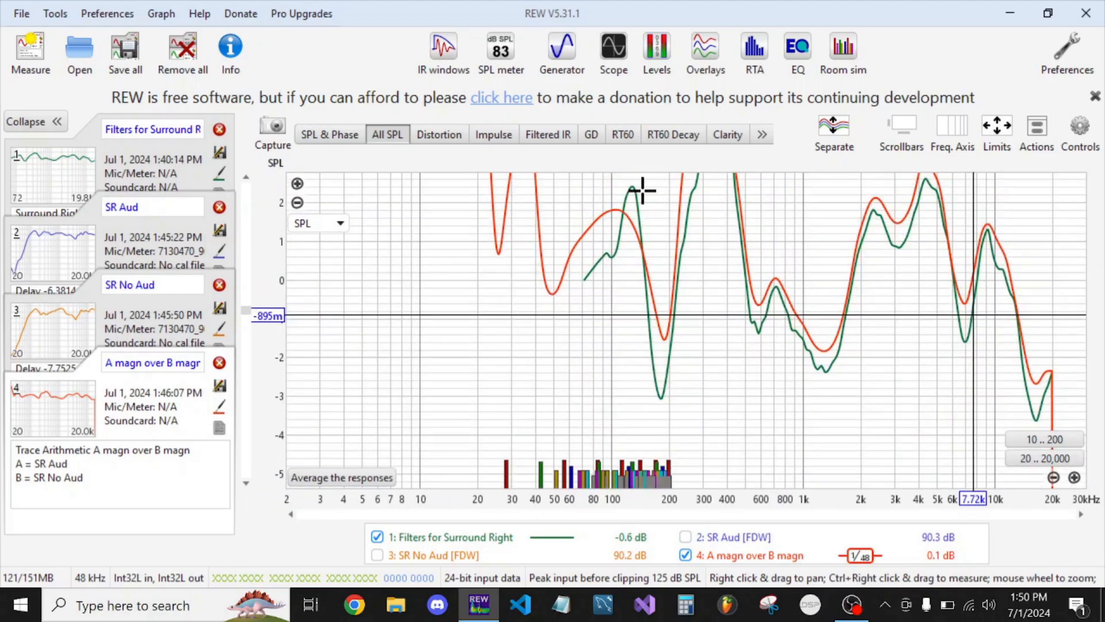
# Compare the Filters for Surround Right and A magn over B magn traces around 100 Hz and through the midrange peaks and dips
pyautogui.scroll(3, 592, 274)
pyautogui.scroll(6, 621, 311)
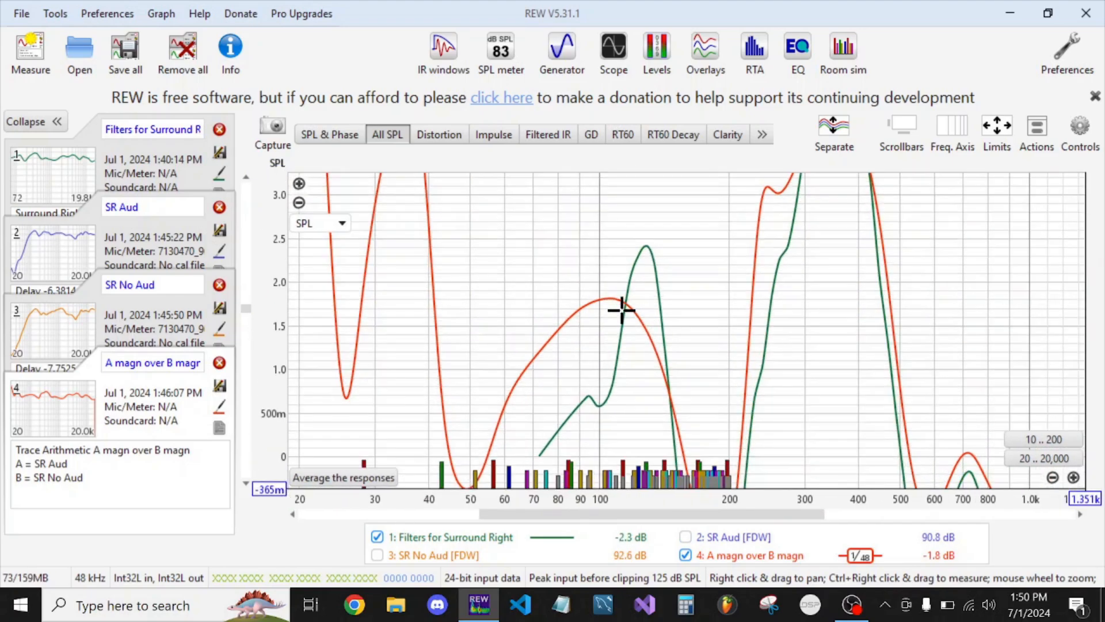
pyautogui.moveTo(632, 298); pyautogui.dragTo(576, 236)
pyautogui.scroll(-8, 576, 236)
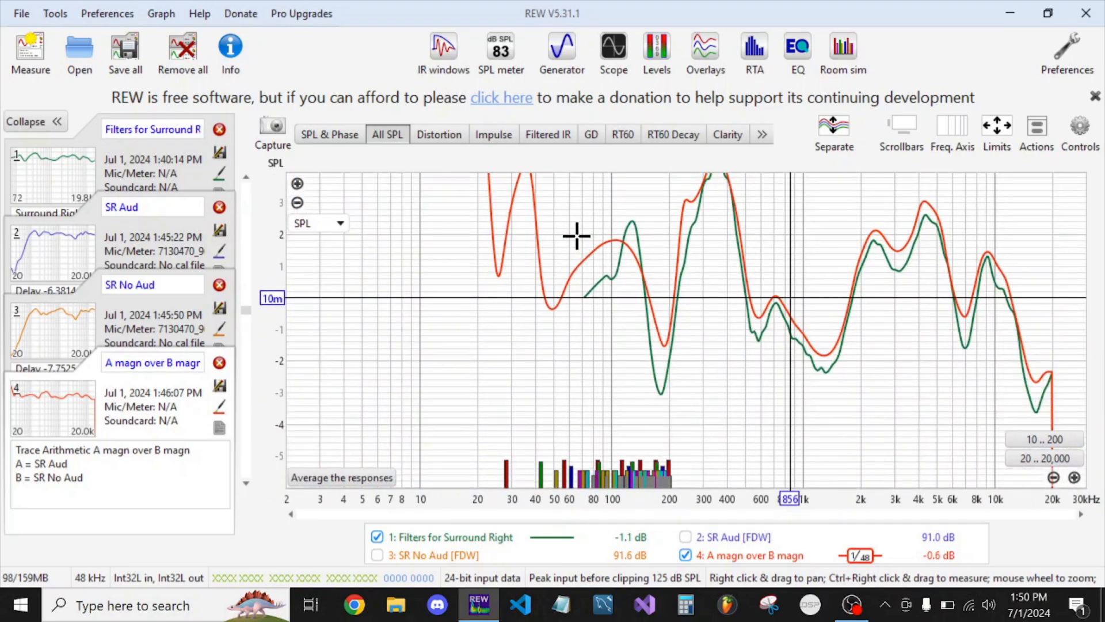
pyautogui.moveTo(784, 221); pyautogui.dragTo(722, 286)
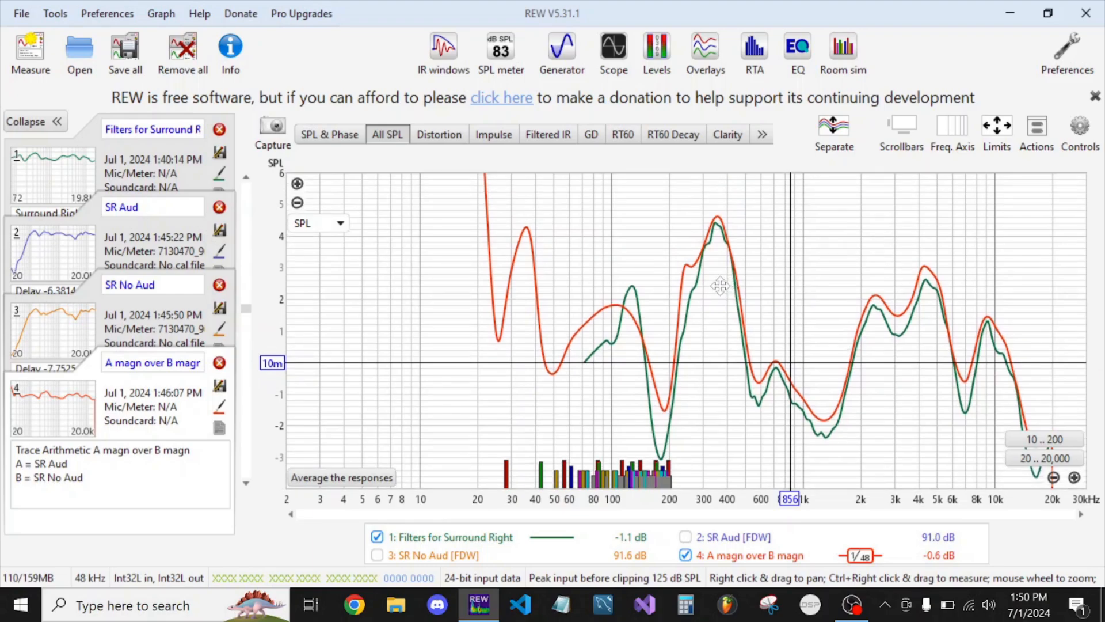
pyautogui.moveTo(802, 297); pyautogui.dragTo(614, 272)
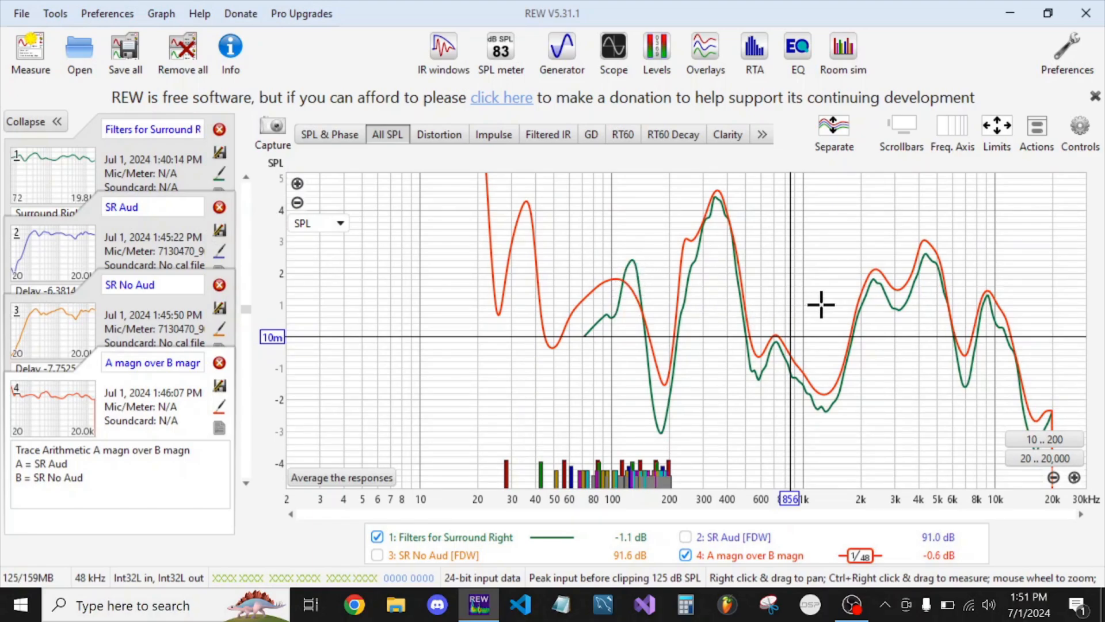
pyautogui.moveTo(832, 311); pyautogui.dragTo(775, 331)
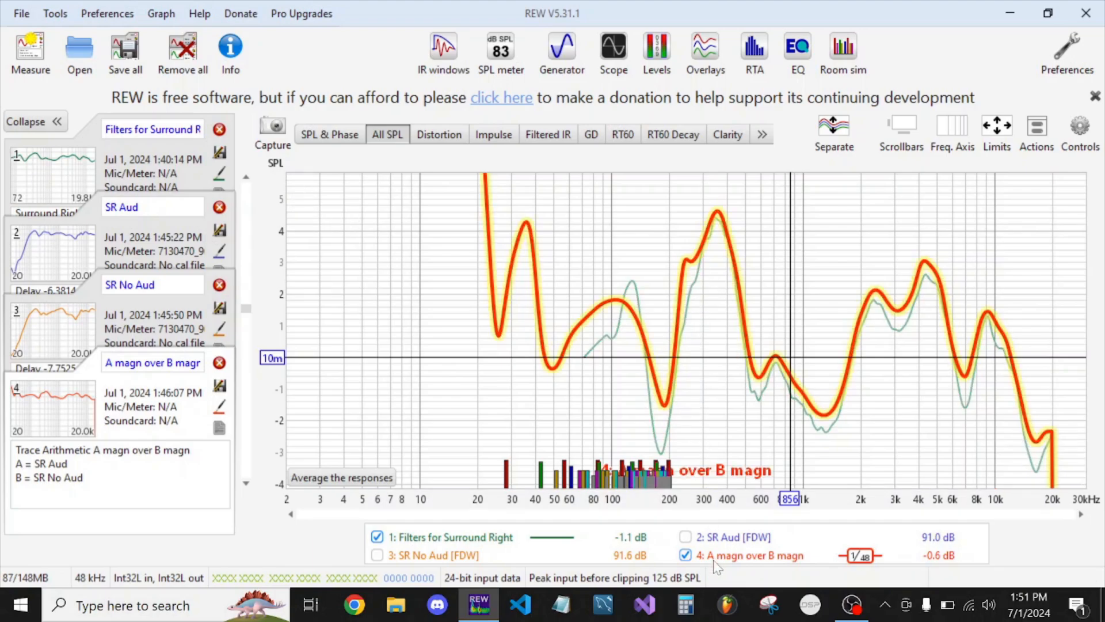
# Show only the SR Aud and SR No Aud traces and fit the graph limits to their data
pyautogui.click(685, 555)
pyautogui.click(377, 537)
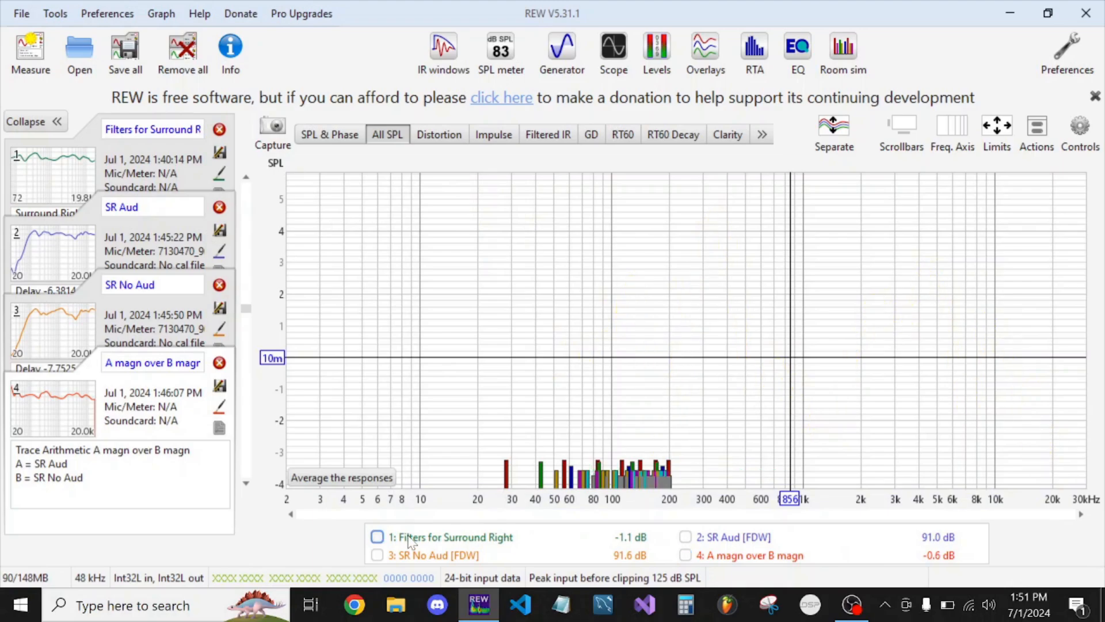
pyautogui.click(998, 129)
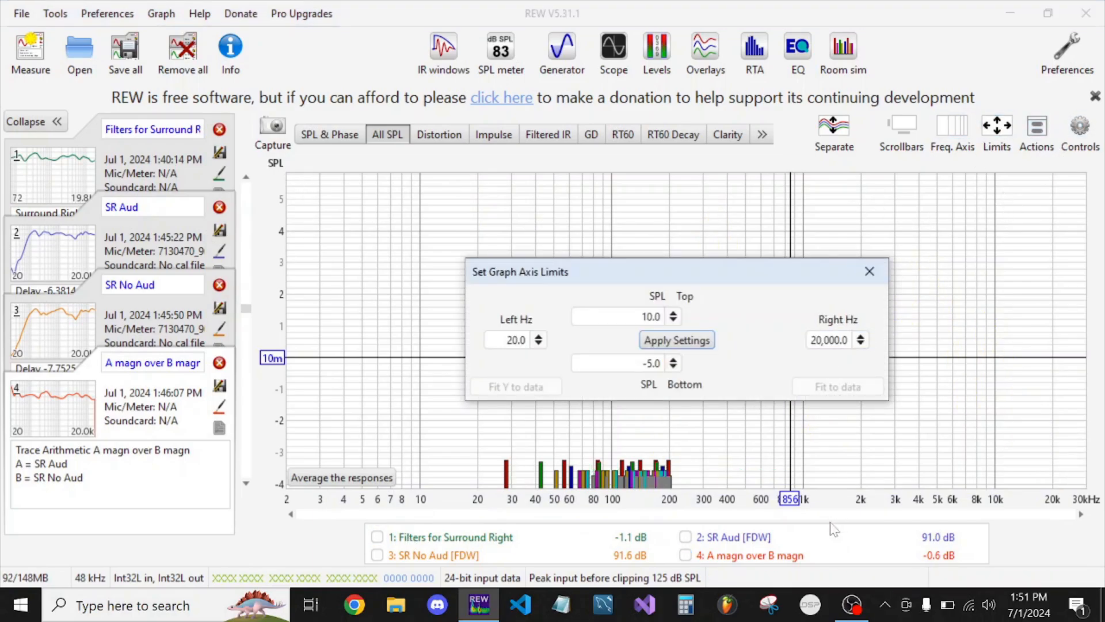
pyautogui.click(685, 537)
pyautogui.click(377, 555)
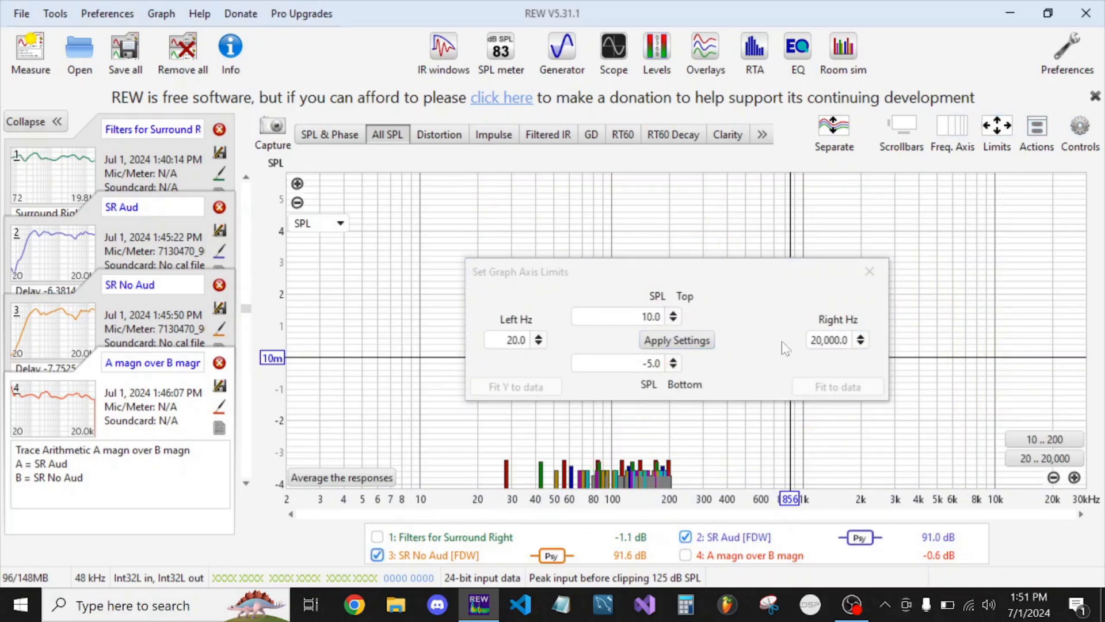
pyautogui.click(788, 345)
pyautogui.click(838, 386)
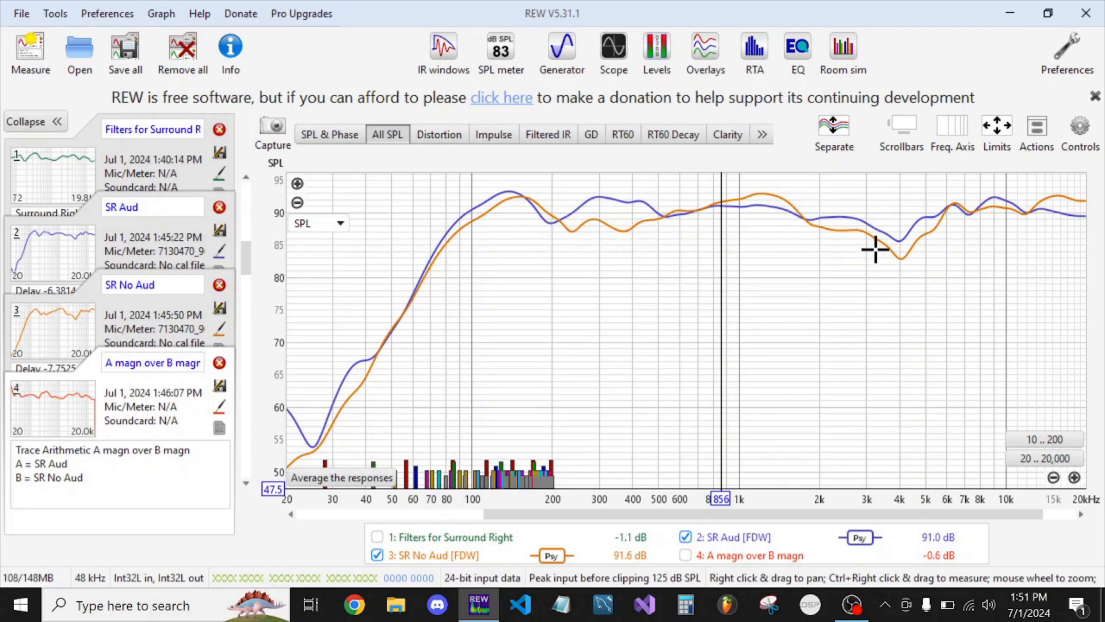
# Compare the SR Aud and SR No Aud levels at the dip near 4 kHz
pyautogui.moveTo(858, 264); pyautogui.dragTo(811, 288)
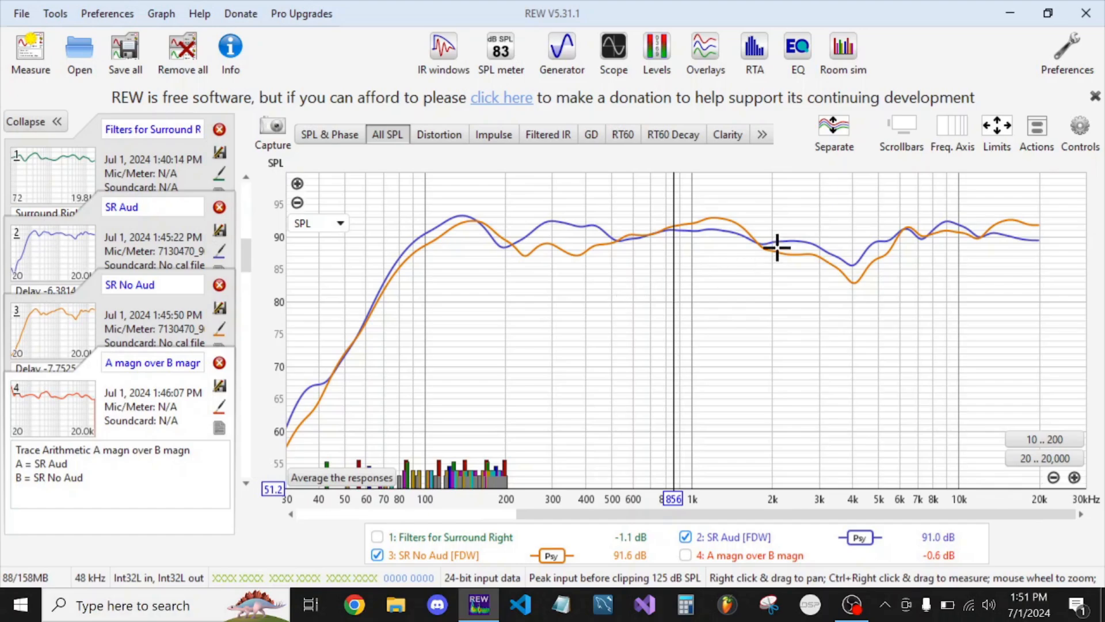
pyautogui.click(852, 265)
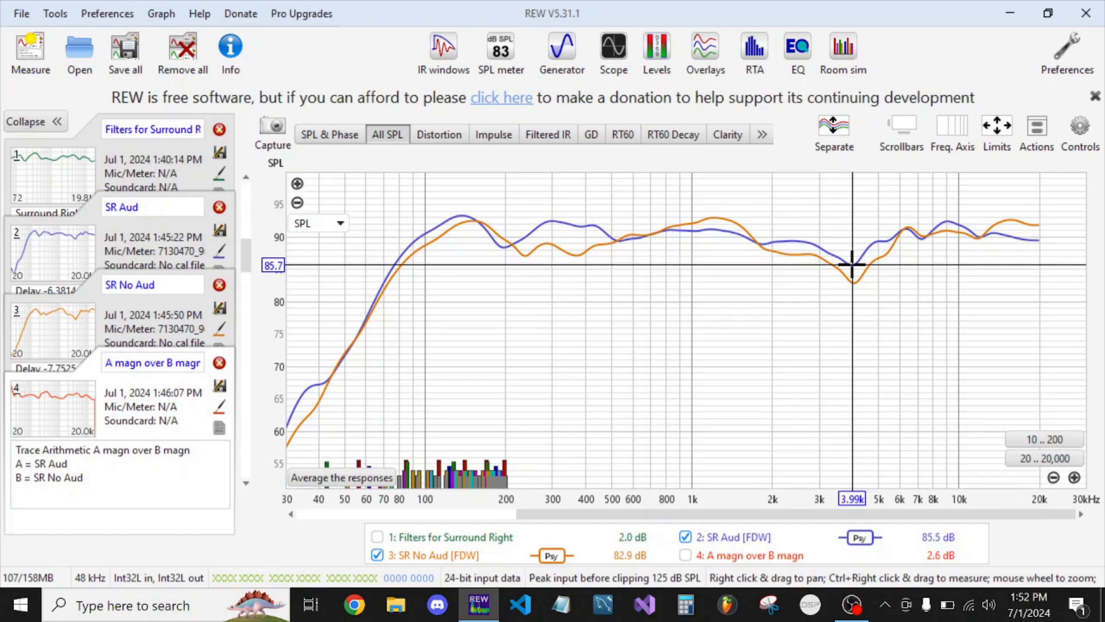